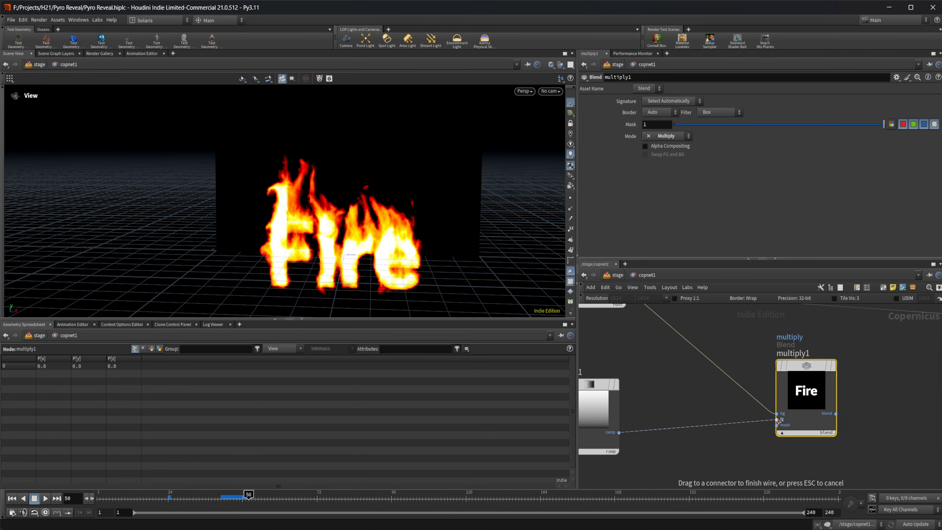
# Step: Narrow ramp1's gradient by moving its black point to mid-range and its white point just beyond, and add a black point at about 0.745
pyautogui.click(603, 400)
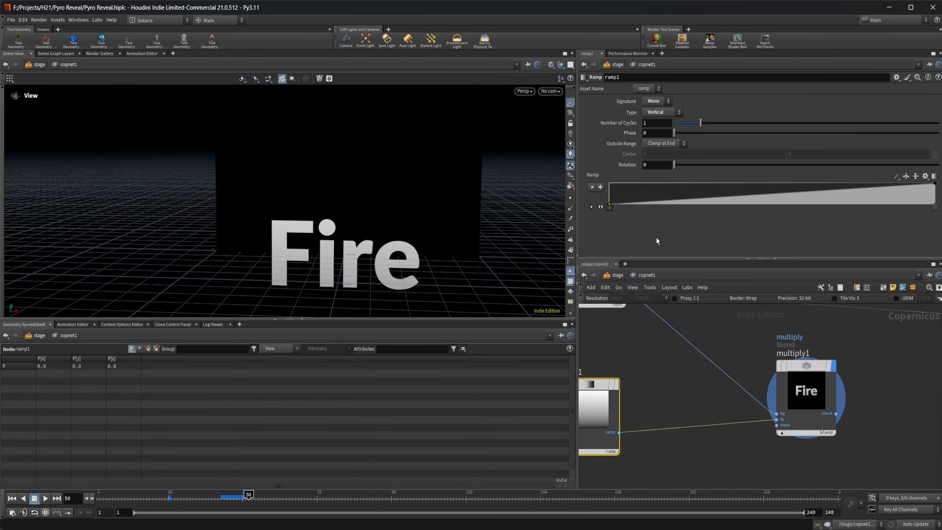
pyautogui.moveTo(611, 205); pyautogui.dragTo(775, 210)
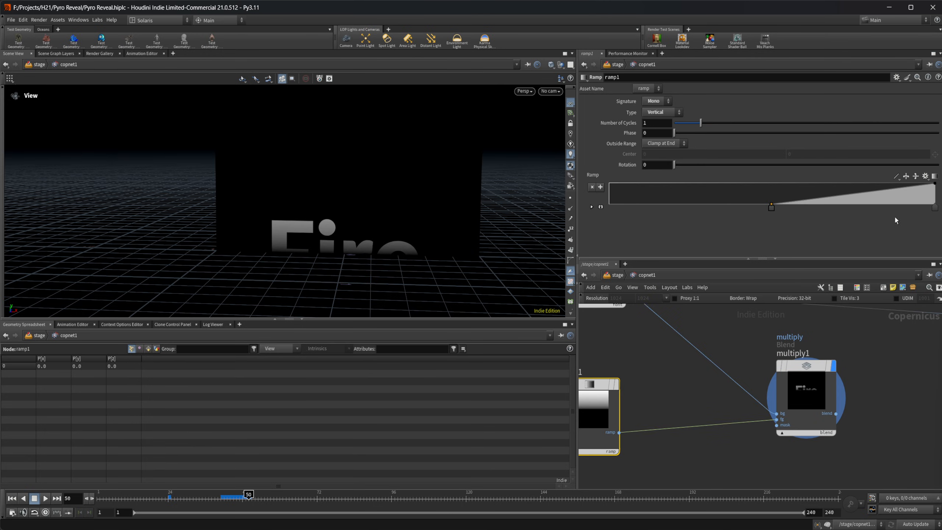
pyautogui.moveTo(935, 207); pyautogui.dragTo(807, 227)
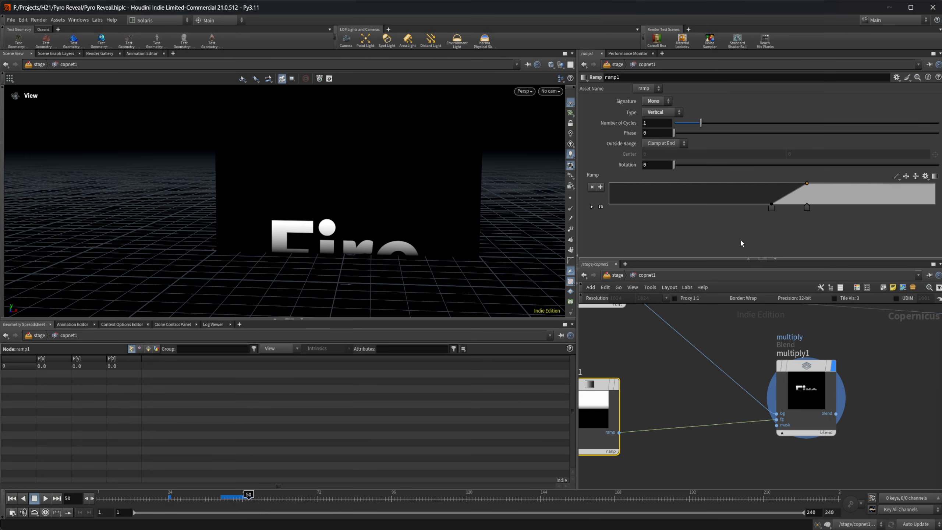
pyautogui.click(591, 207)
pyautogui.click(851, 206)
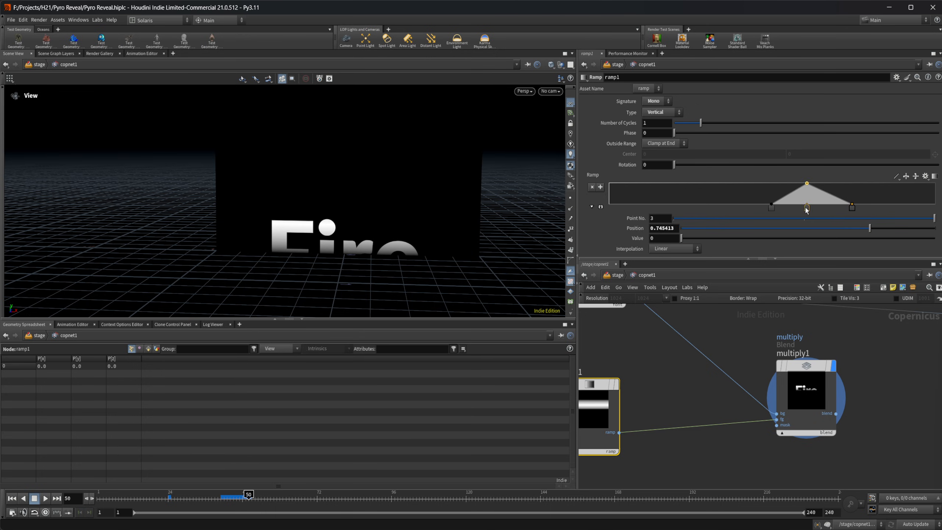
# Step: Move ramp1's first point to position 0, the white peak to about 0.16 and the last black point to about 0.24
pyautogui.moveTo(807, 209); pyautogui.dragTo(828, 207)
pyautogui.moveTo(771, 207); pyautogui.dragTo(609, 207)
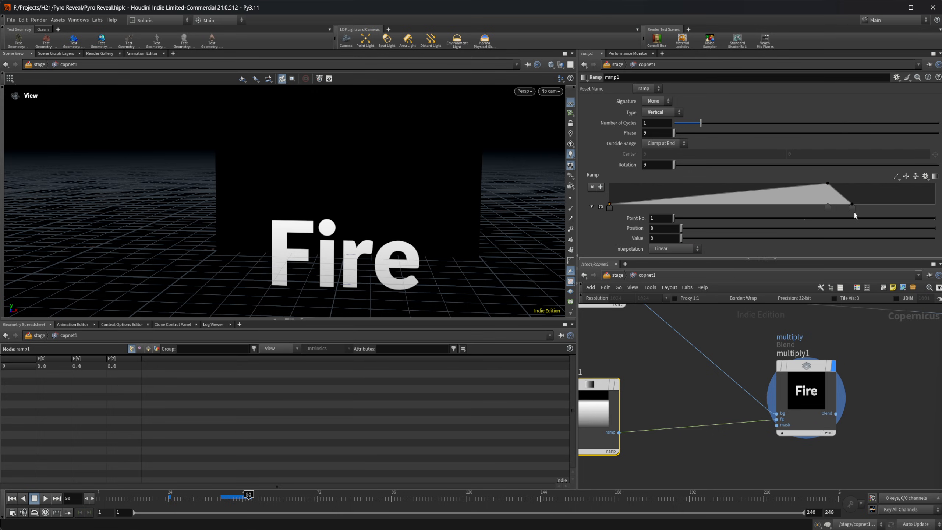
pyautogui.click(829, 208)
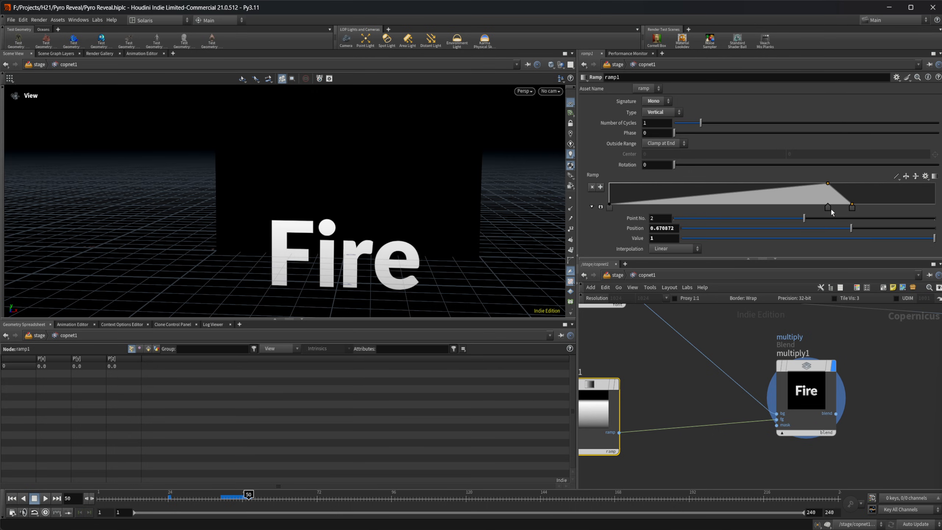
pyautogui.moveTo(830, 208); pyautogui.dragTo(662, 207)
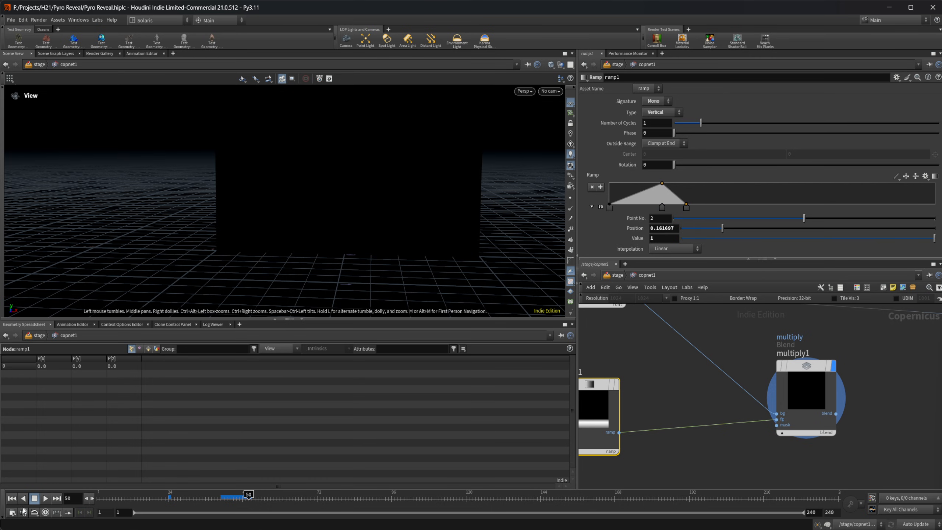
# Step: Keyframe the positions of all three ramp1 points at frame 1
pyautogui.click(11, 498)
pyautogui.click(686, 209)
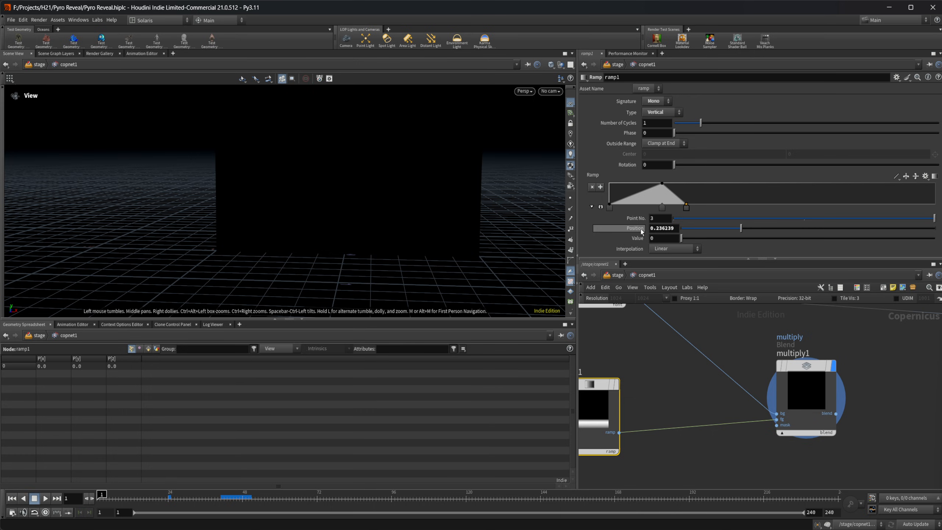
pyautogui.keyDown('alt'); pyautogui.click(653, 227); pyautogui.keyUp('alt')
pyautogui.click(662, 209)
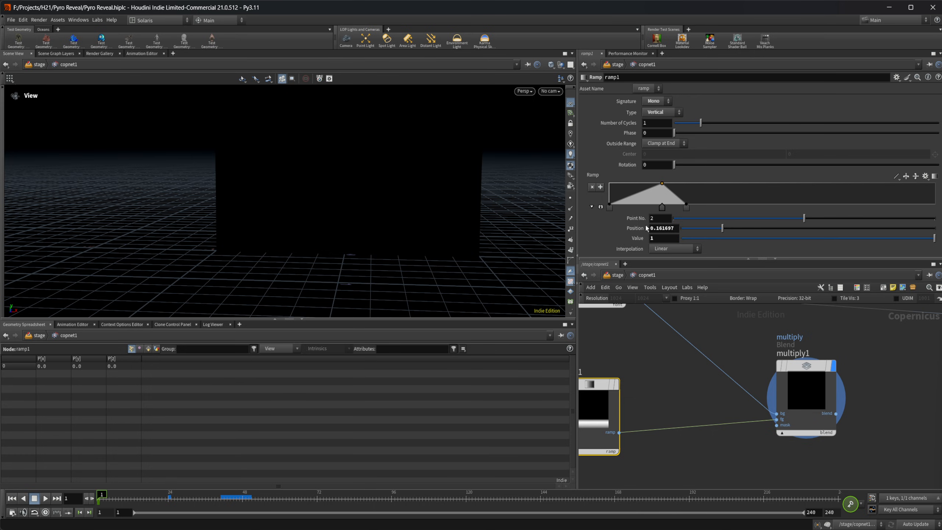
pyautogui.keyDown('alt'); pyautogui.click(643, 228); pyautogui.keyUp('alt')
pyautogui.click(610, 208)
pyautogui.keyDown('alt'); pyautogui.click(628, 229); pyautogui.keyUp('alt')
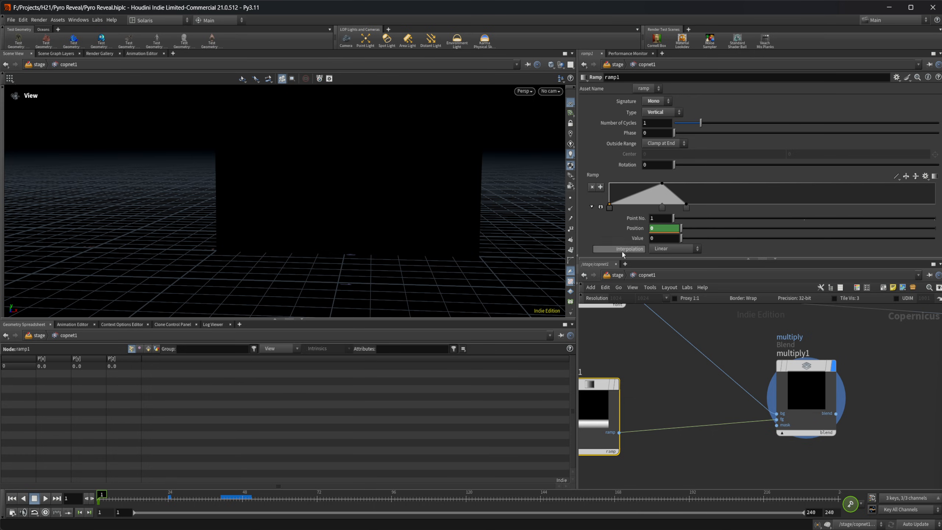
# Step: At frame 24, move ramp1's peak to about 0.925 and its last point to 1, and keyframe both positions
pyautogui.moveTo(164, 499); pyautogui.dragTo(168, 496)
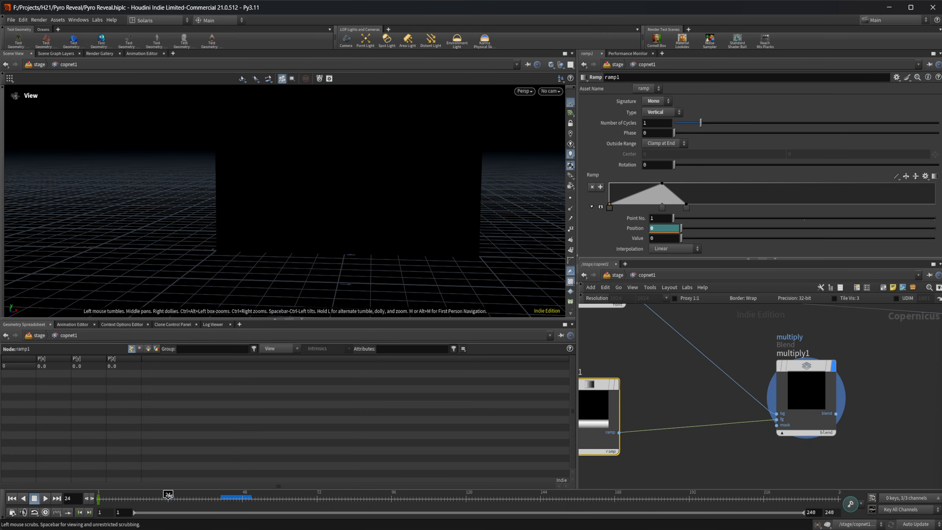
pyautogui.click(686, 208)
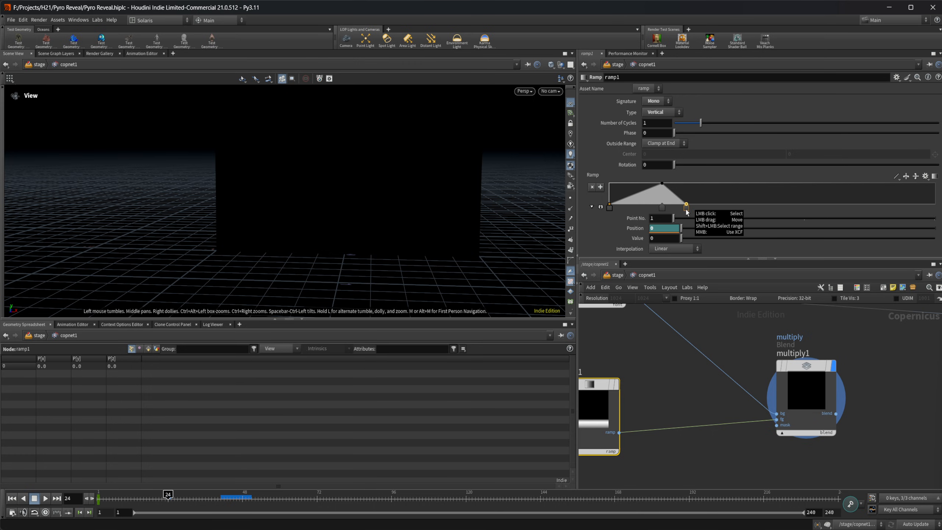
pyautogui.click(662, 208)
pyautogui.moveTo(663, 212); pyautogui.dragTo(911, 215)
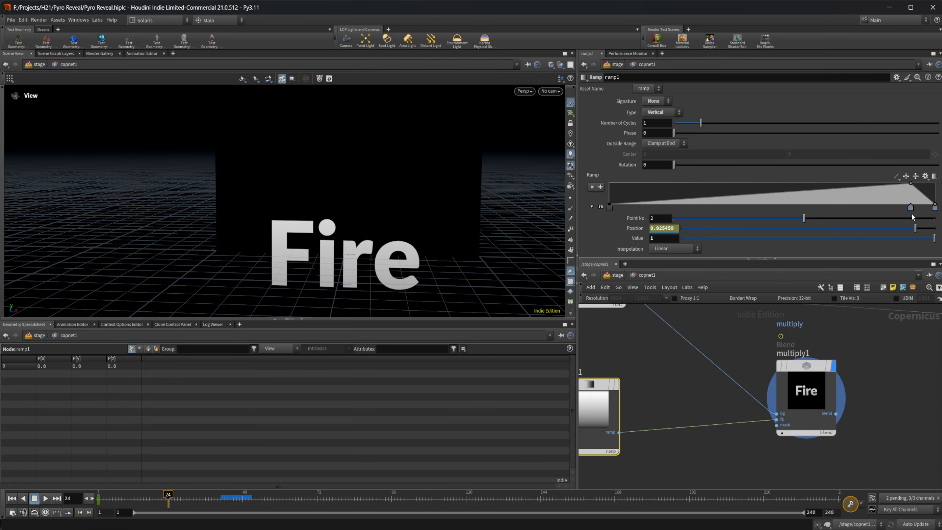
pyautogui.click(934, 206)
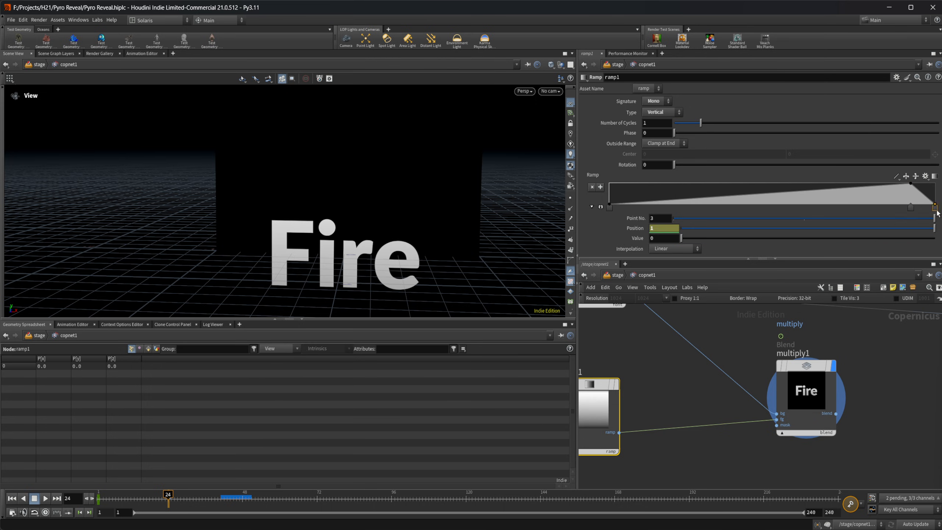
pyautogui.keyDown('alt'); pyautogui.click(632, 231); pyautogui.keyUp('alt')
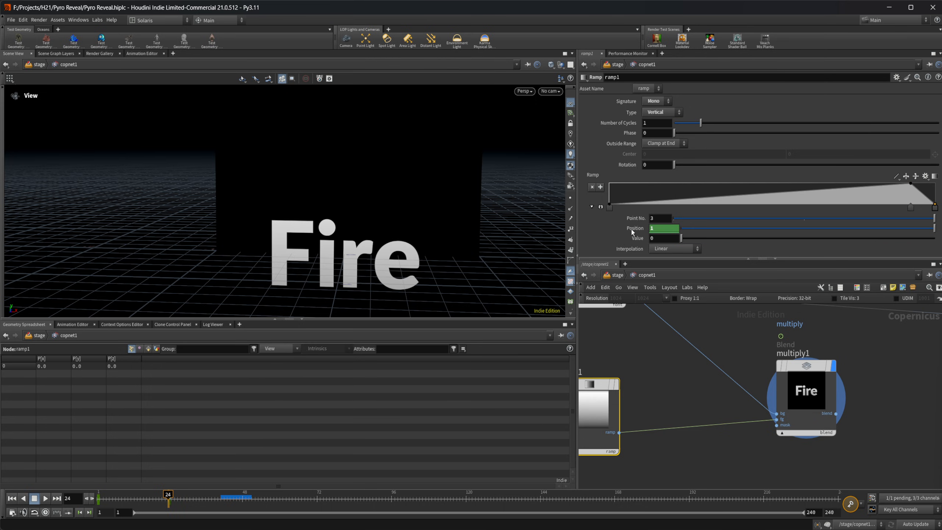
pyautogui.click(910, 207)
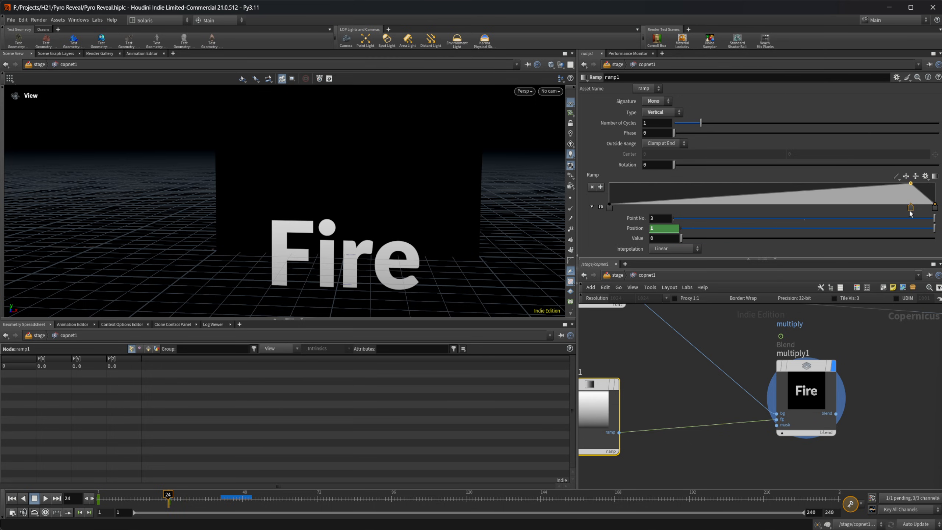
pyautogui.keyDown('alt'); pyautogui.click(638, 228); pyautogui.keyUp('alt')
# Step: At frame 36, move ramp1's first point to about 0.42 and keyframe its position
pyautogui.moveTo(168, 498); pyautogui.dragTo(208, 499)
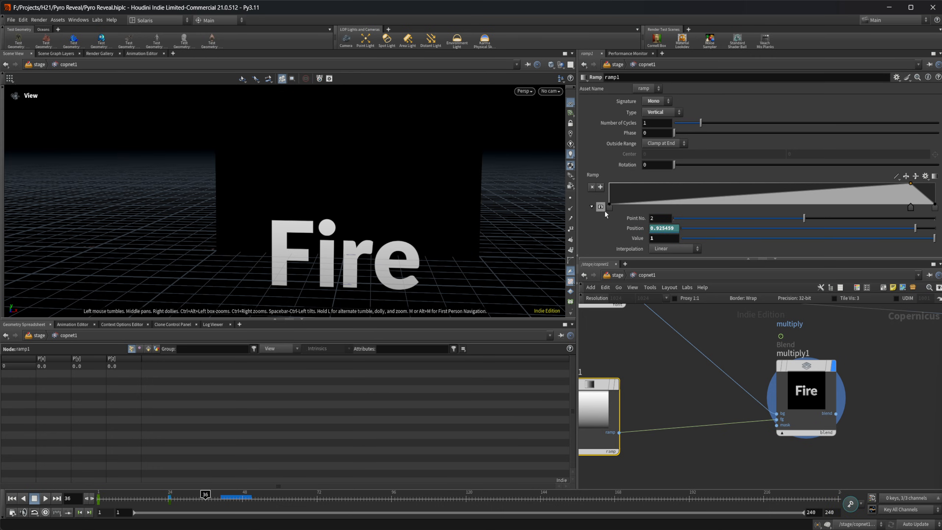
pyautogui.moveTo(609, 209); pyautogui.dragTo(746, 208)
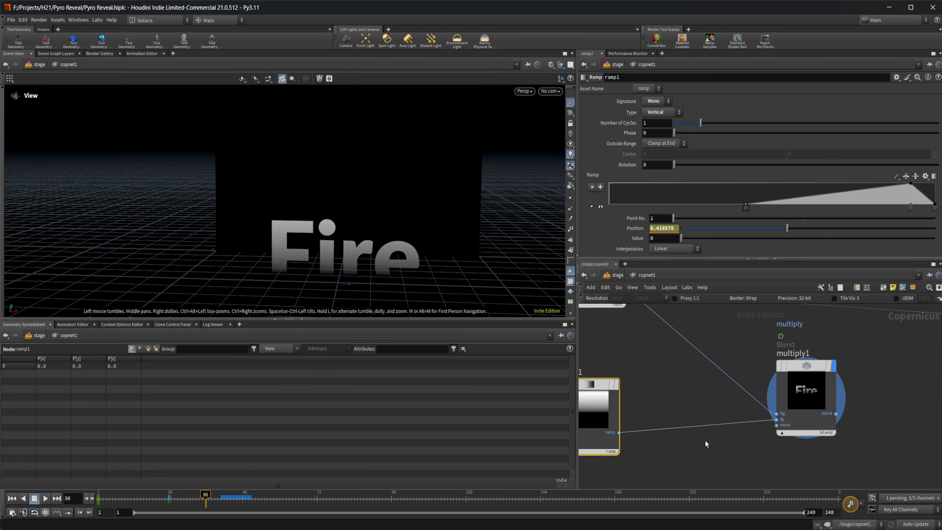
pyautogui.keyDown('alt'); pyautogui.click(634, 229); pyautogui.keyUp('alt')
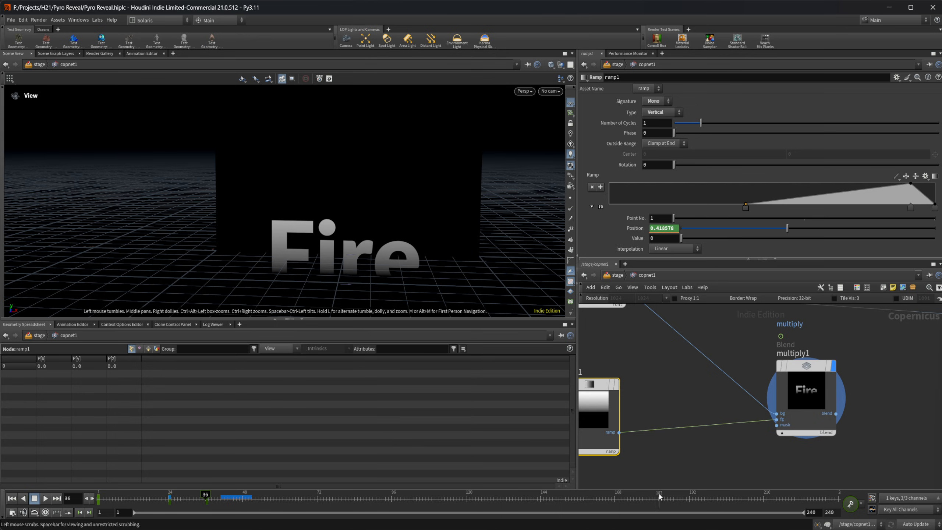
# Step: Add a Distort by Slope node setup below ramp1 and multiply1 in the network
pyautogui.scroll(-3, 659, 443)
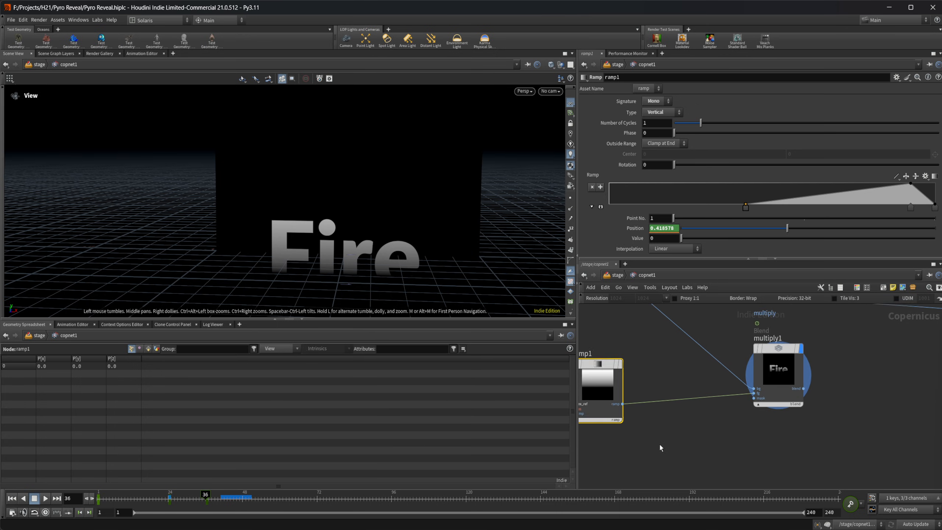
pyautogui.press('Tab')
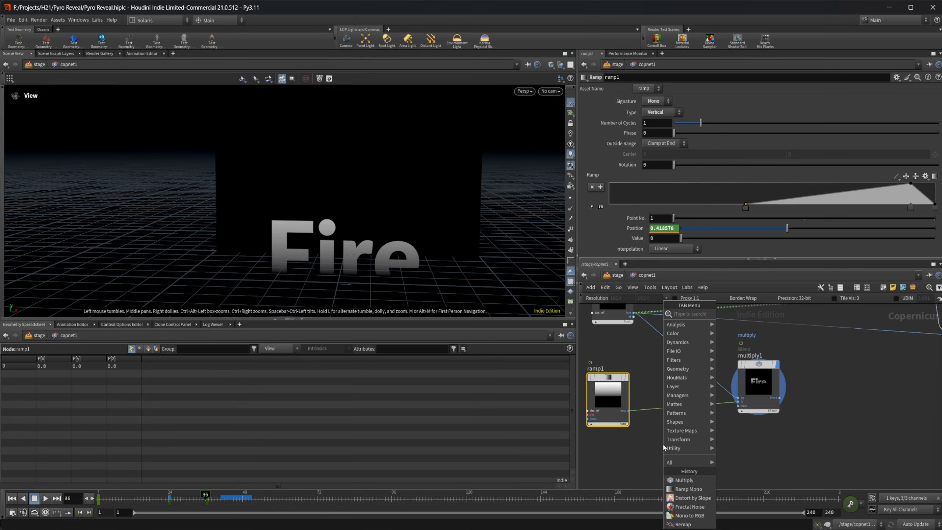
pyautogui.write('dist')
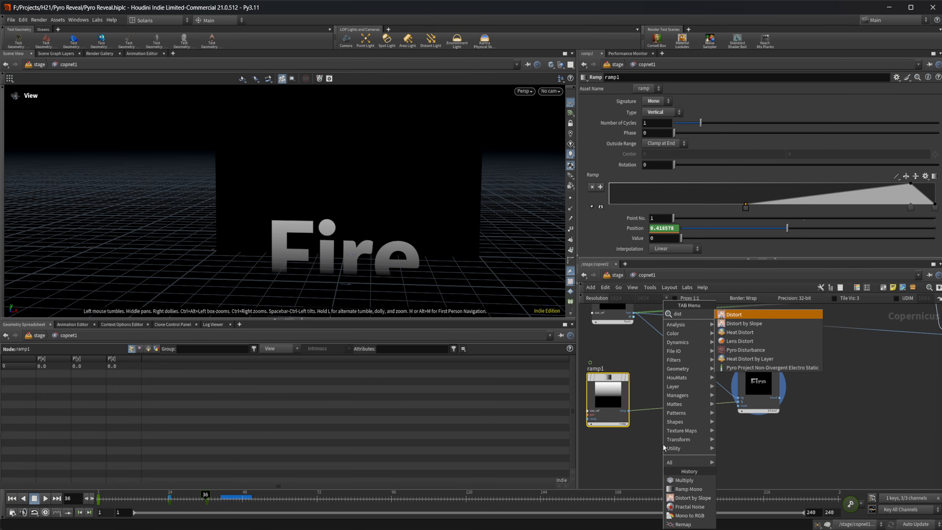
pyautogui.press('Return')
pyautogui.click(663, 444)
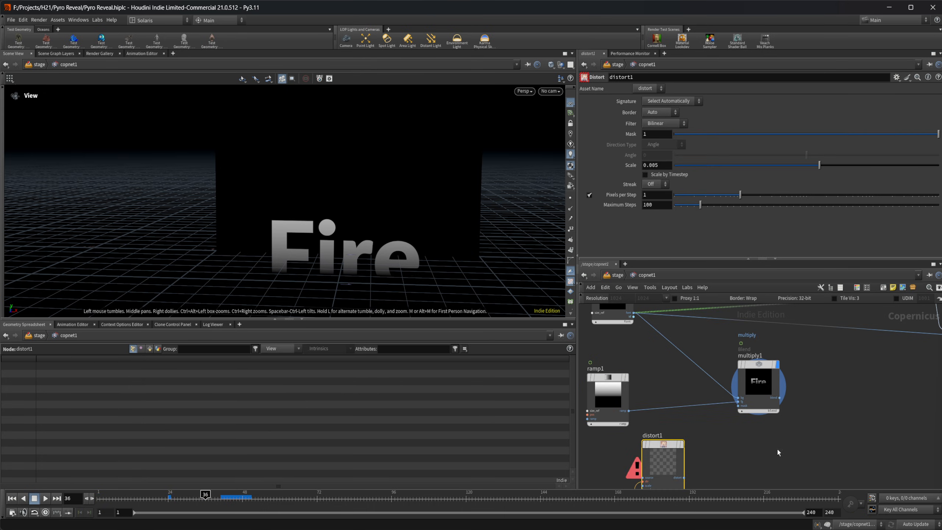
# Step: Reposition distort1, connect ramp1's output to its source input, and display distort1
pyautogui.moveTo(778, 449); pyautogui.dragTo(773, 378, button='middle')
pyautogui.moveTo(651, 386); pyautogui.dragTo(690, 383)
pyautogui.moveTo(631, 403); pyautogui.dragTo(682, 399, button='middle')
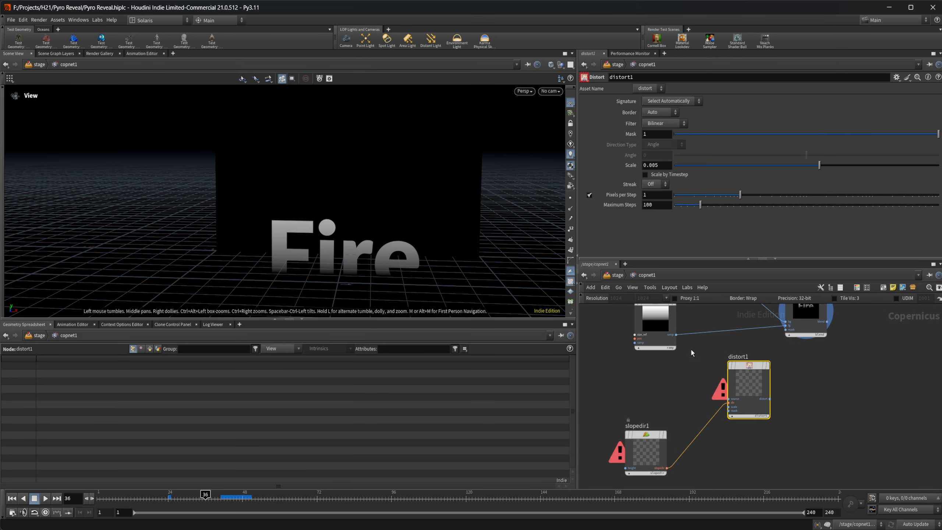
pyautogui.scroll(2, 691, 350)
pyautogui.moveTo(673, 333); pyautogui.dragTo(750, 395)
pyautogui.moveTo(664, 418); pyautogui.dragTo(701, 349, button='middle')
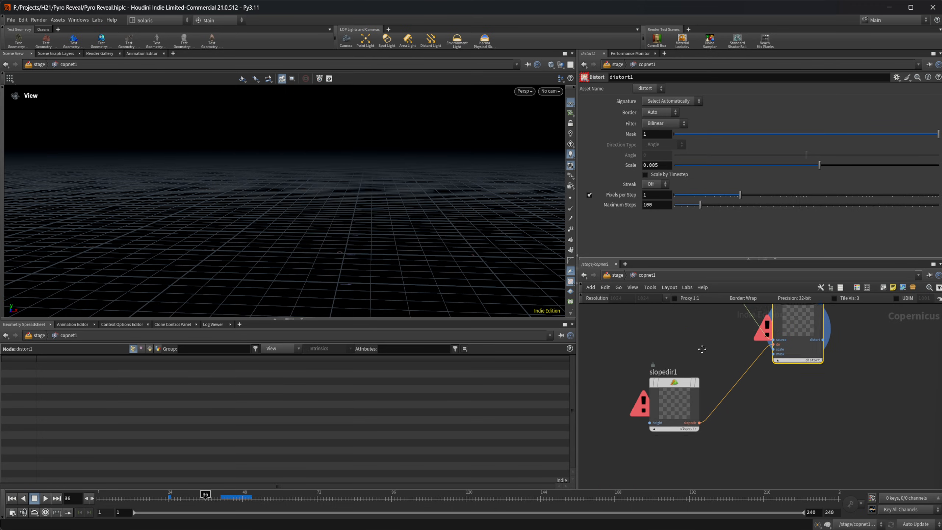
# Step: Add a Fractal Noise node before slopedir1 and connect its output to slopedir1's height input
pyautogui.moveTo(626, 421); pyautogui.dragTo(718, 439, button='middle')
pyautogui.press('Tab')
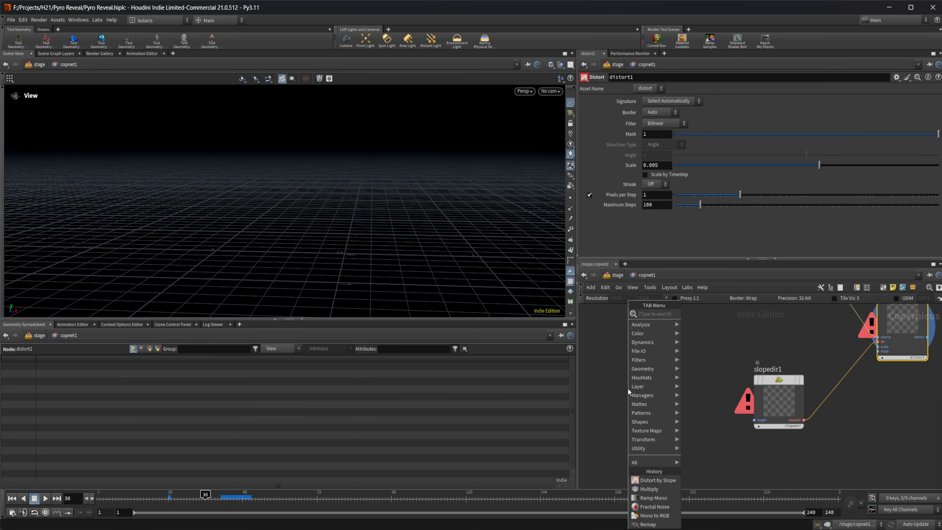
pyautogui.write('frac')
pyautogui.press('Return')
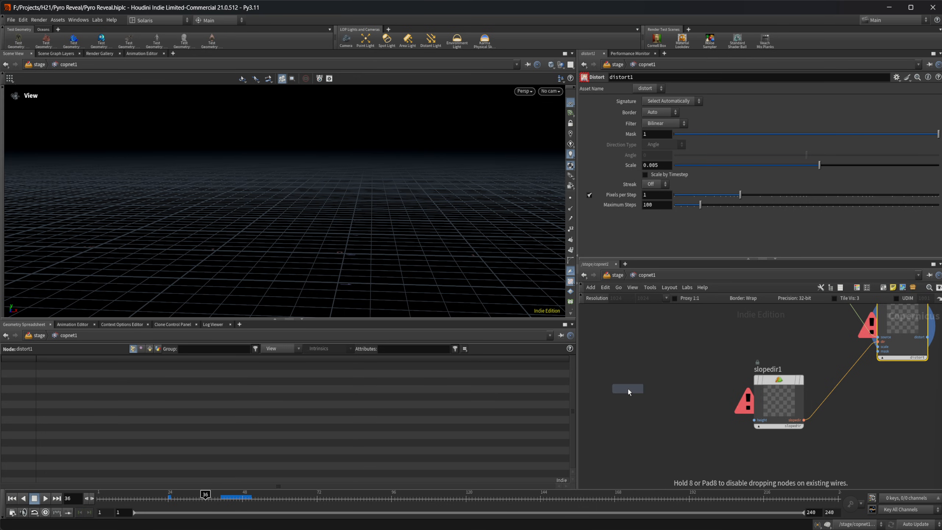
pyautogui.click(628, 389)
pyautogui.moveTo(675, 425); pyautogui.dragTo(712, 424, button='middle')
pyautogui.moveTo(669, 413); pyautogui.dragTo(791, 420)
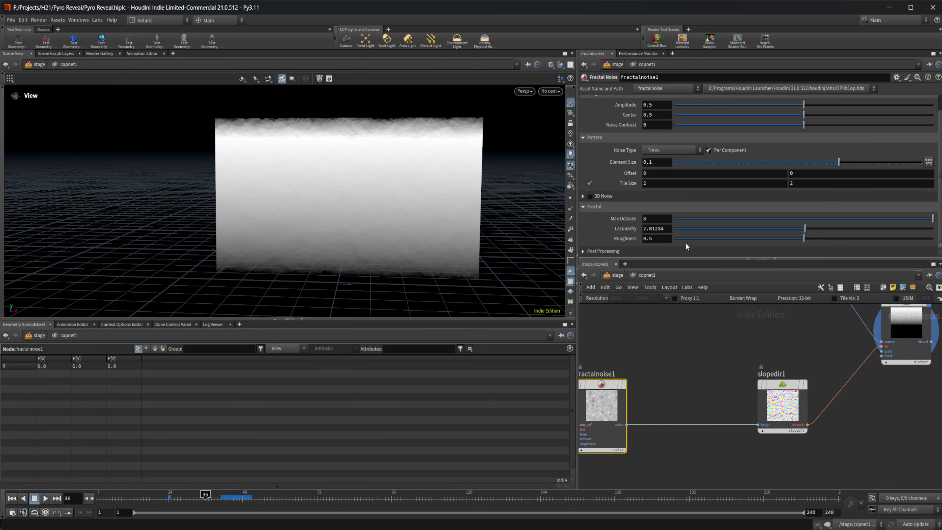
# Step: Set fractalnoise1's offset to 6.7 on both axes, its amplitude to 0.452 and its element size to about 0.239
pyautogui.scroll(2, 638, 152)
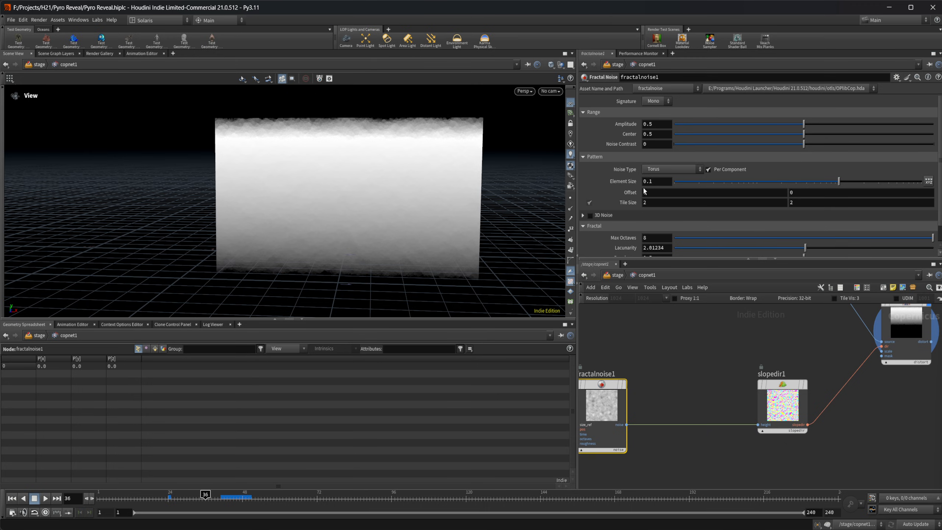
pyautogui.moveTo(625, 192); pyautogui.dragTo(756, 192, button='middle')
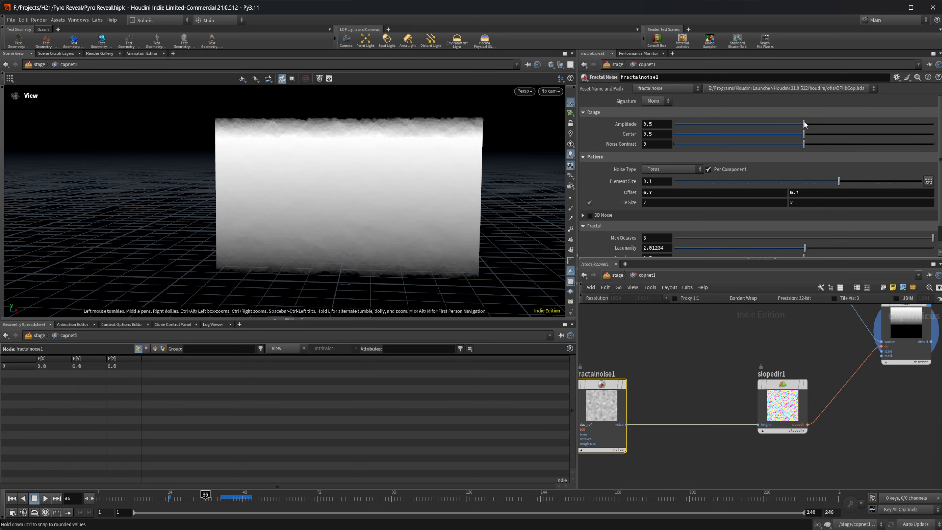
pyautogui.moveTo(803, 124); pyautogui.dragTo(791, 123)
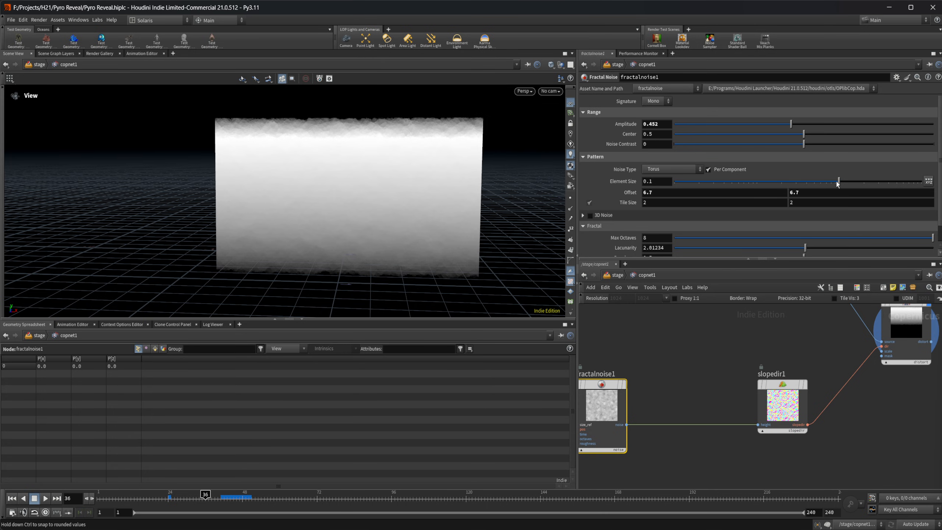
pyautogui.moveTo(837, 184); pyautogui.dragTo(869, 180)
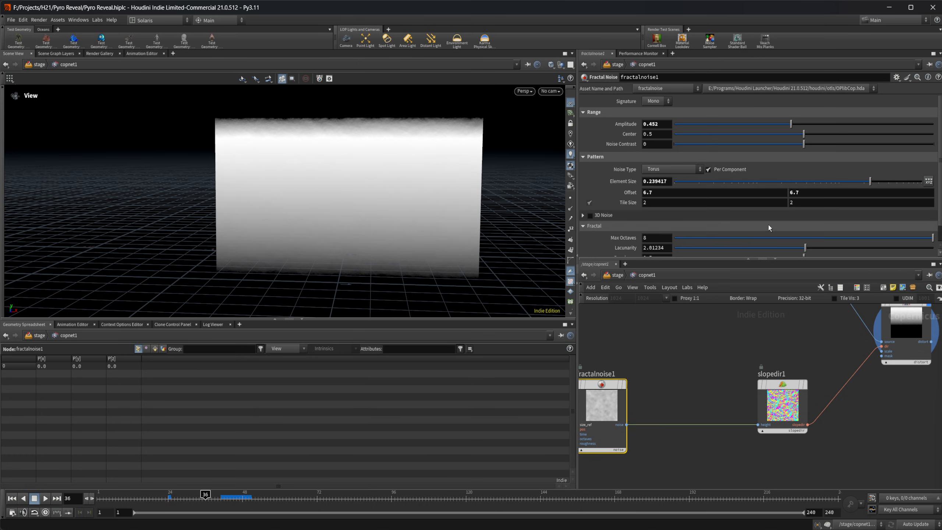
# Step: Display fractalnoise1, enable its 3D Noise option and turn on Animate
pyautogui.click(624, 384)
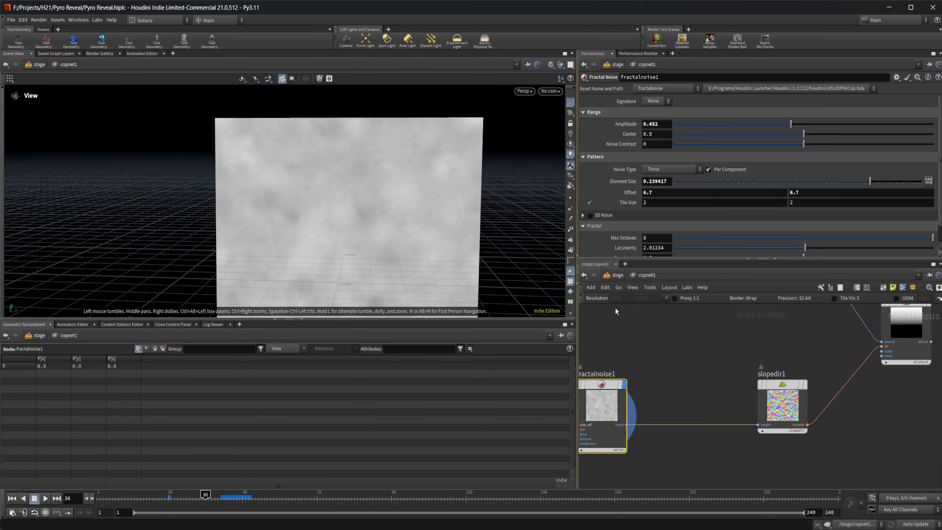
pyautogui.scroll(-1, 642, 226)
pyautogui.click(590, 205)
pyautogui.click(582, 204)
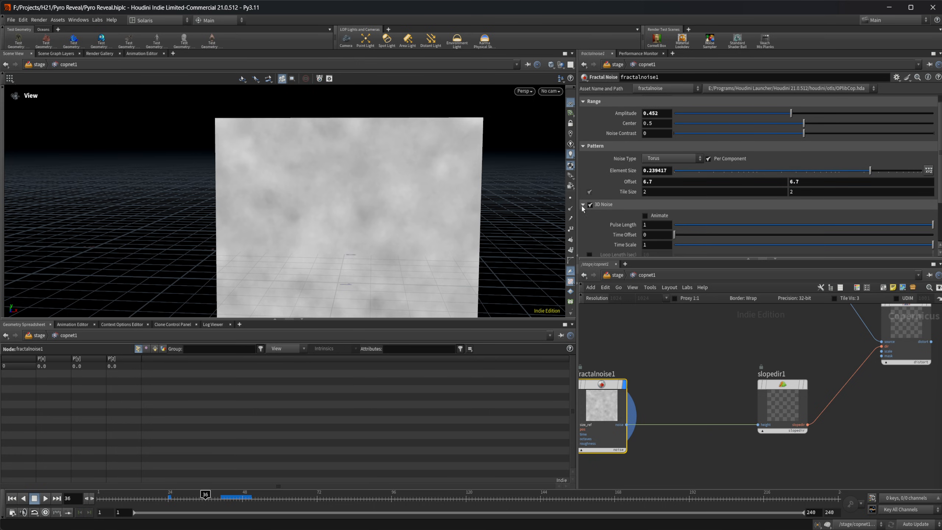
pyautogui.click(646, 215)
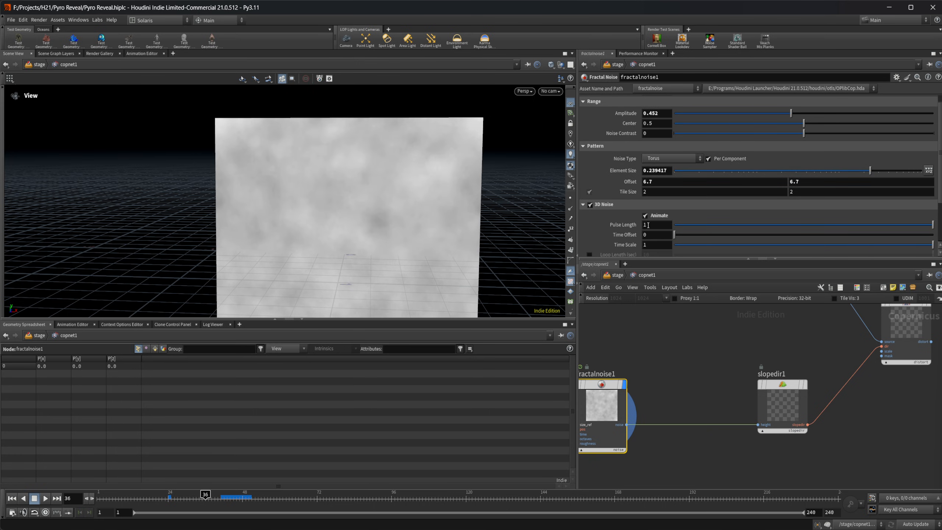
# Step: Play the animated noise from the first frame, stop playback and return to frame 1
pyautogui.click(11, 499)
pyautogui.click(45, 499)
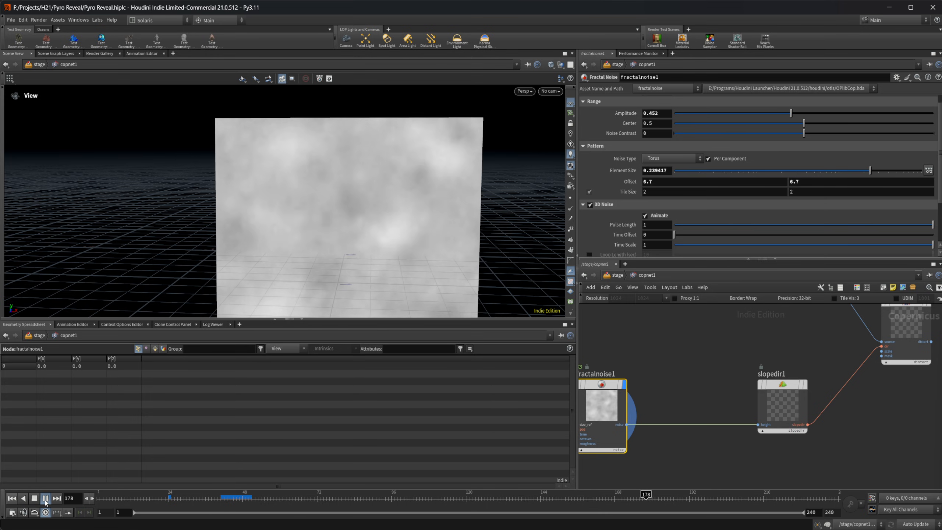
pyautogui.click(34, 498)
pyautogui.click(11, 498)
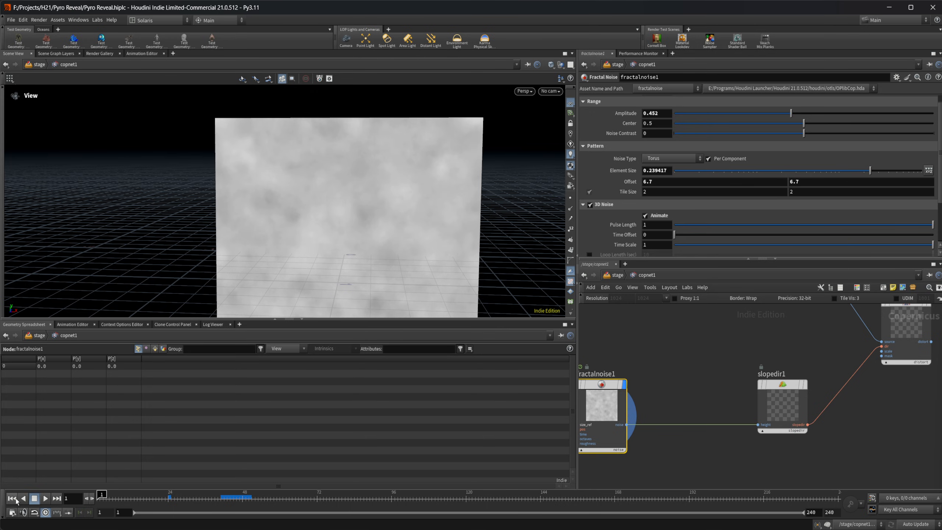
# Step: Set fractalnoise1's Pulse Length to 0.296 and play the animation to preview the noise movement
pyautogui.moveTo(761, 225); pyautogui.dragTo(749, 227)
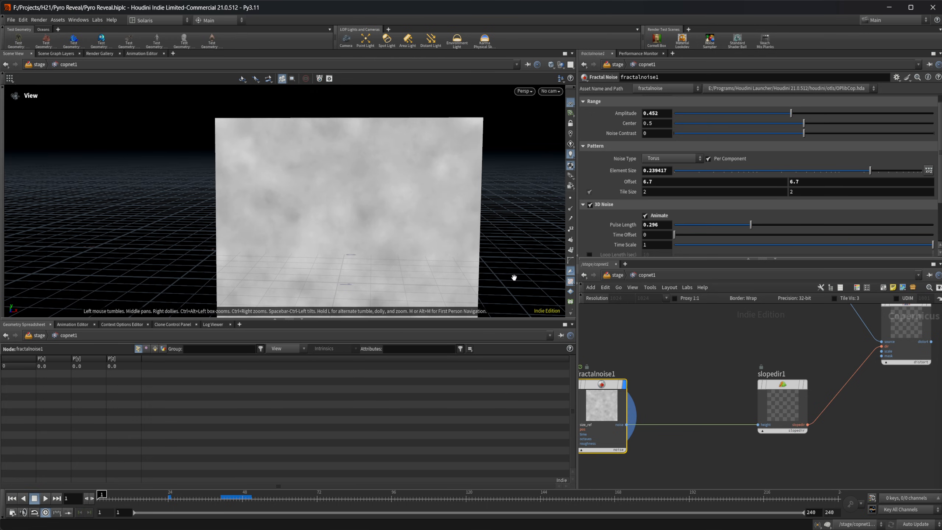
pyautogui.scroll(-5, 625, 235)
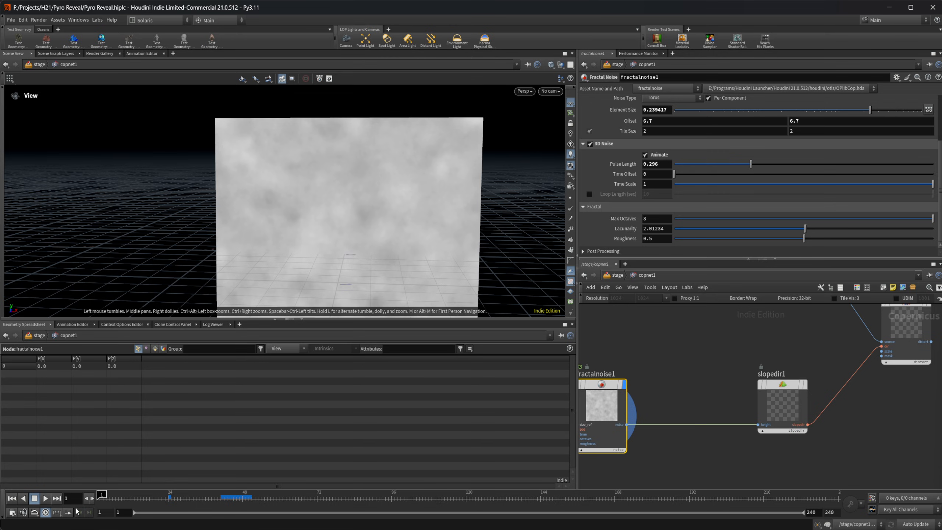
pyautogui.click(46, 498)
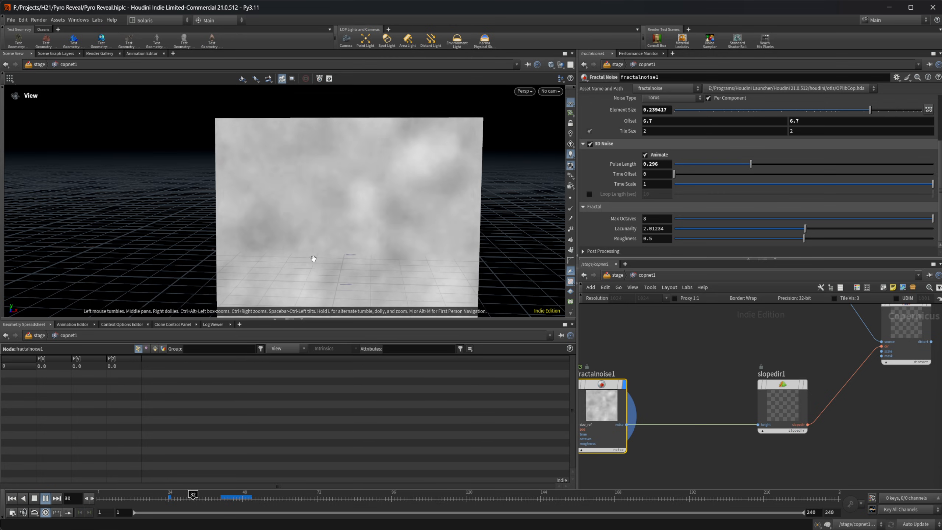
pyautogui.click(34, 498)
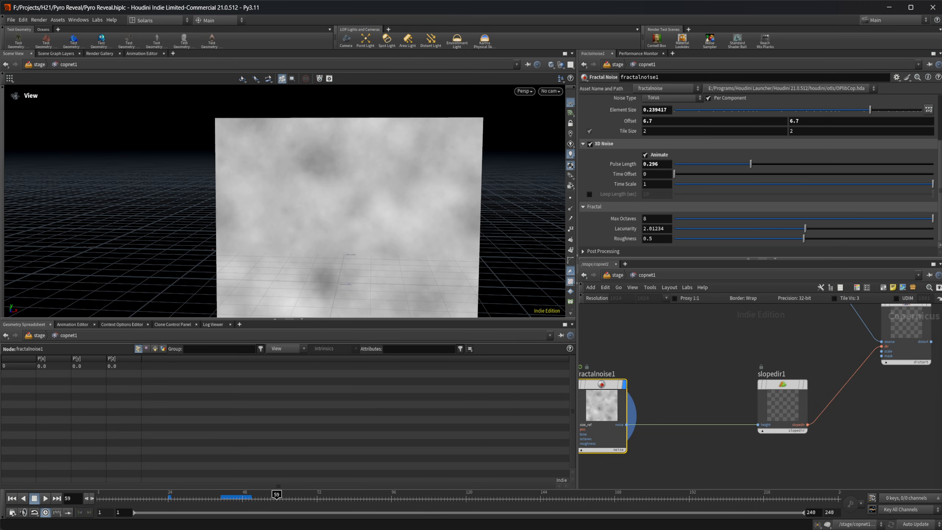
# Step: Display distort1 and set its Scale to 0.25
pyautogui.moveTo(845, 395); pyautogui.dragTo(753, 425, button='middle')
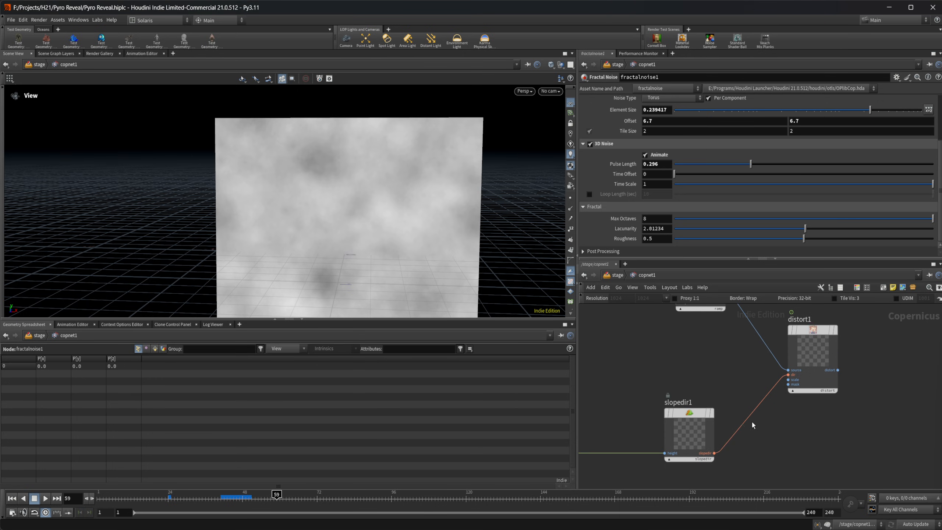
pyautogui.click(827, 366)
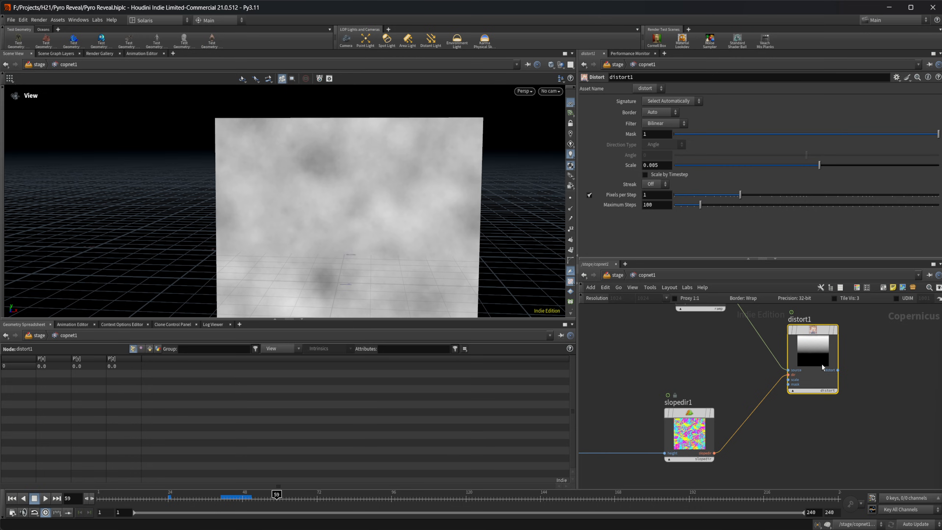
pyautogui.click(835, 330)
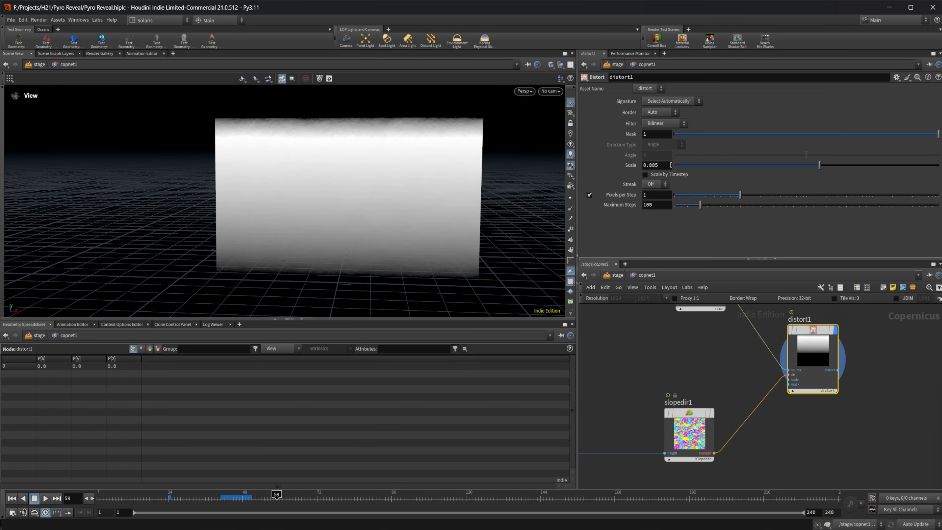
pyautogui.moveTo(820, 165); pyautogui.dragTo(939, 166)
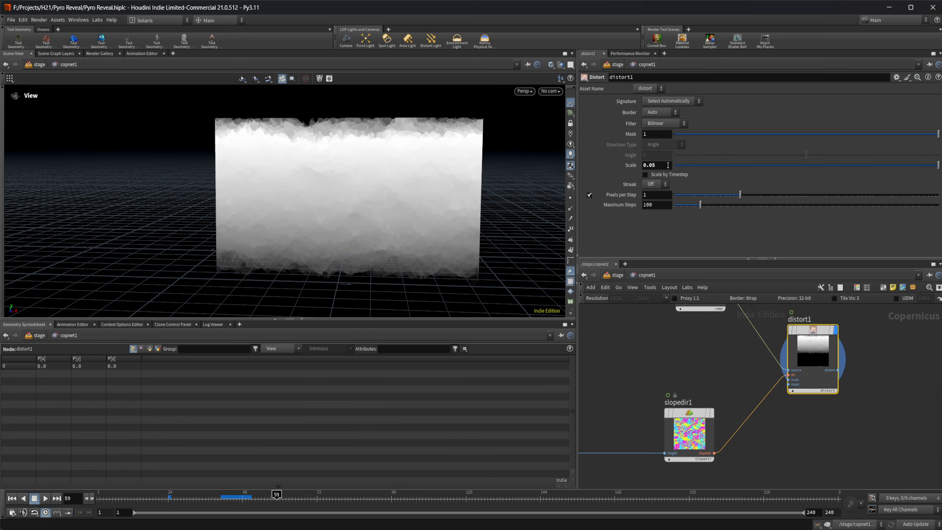
pyautogui.moveTo(667, 165); pyautogui.dragTo(680, 166, button='middle')
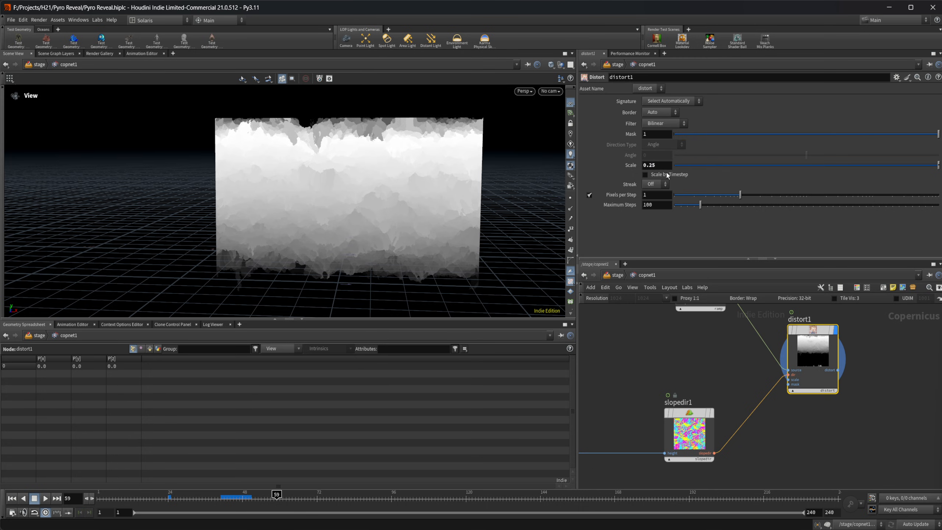
# Step: Set slopedir1's Kernel Size to 64
pyautogui.click(689, 433)
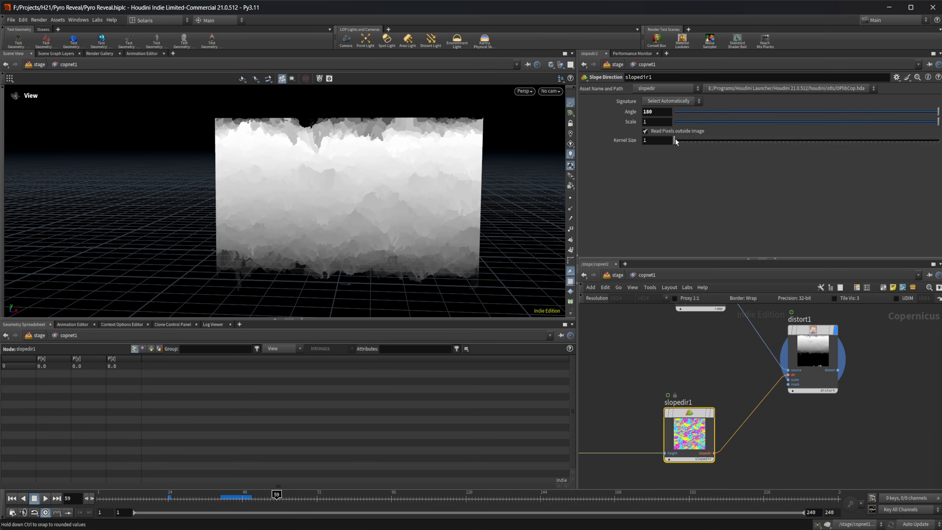
pyautogui.moveTo(676, 141); pyautogui.dragTo(938, 152)
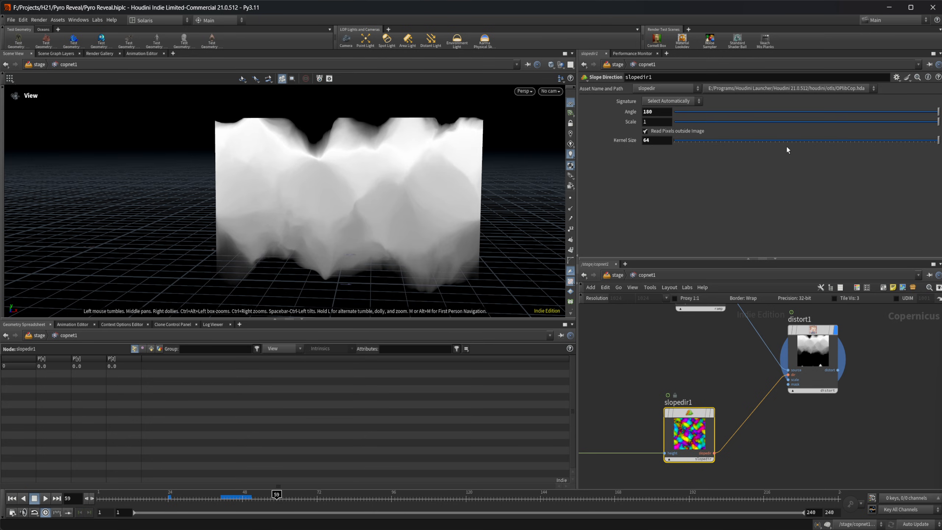
pyautogui.moveTo(786, 140); pyautogui.dragTo(940, 152)
# Step: Insert a Multiply node on the connection between fractalnoise1 and slopedir1
pyautogui.moveTo(605, 423); pyautogui.dragTo(700, 358, button='middle')
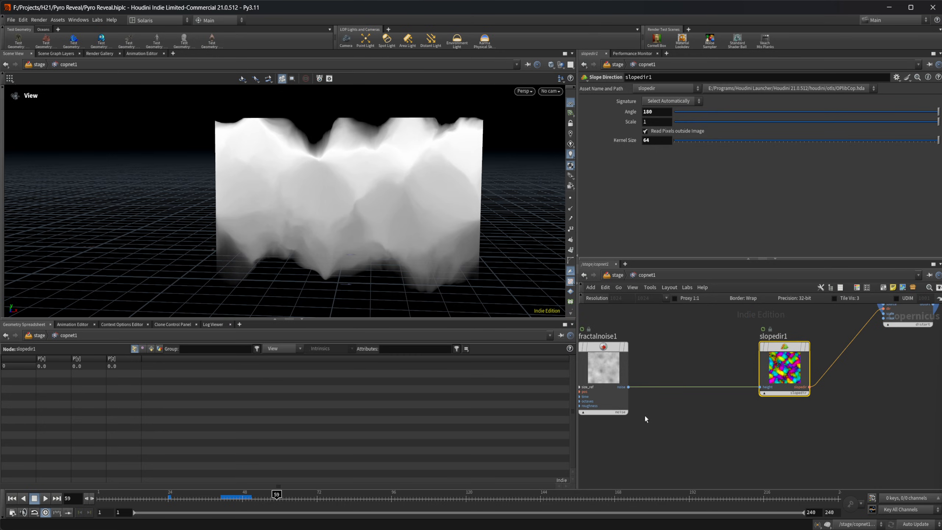
pyautogui.press('Tab')
pyautogui.write('mu')
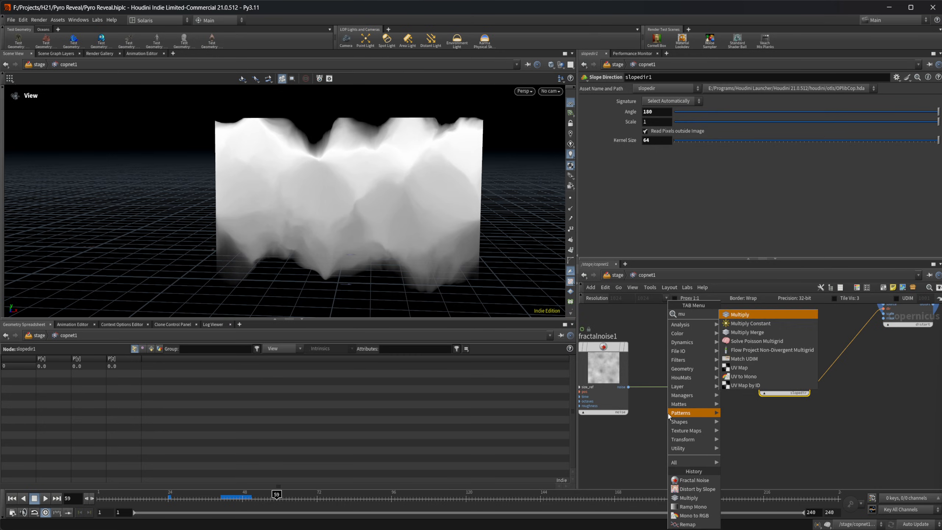
pyautogui.press('Return')
pyautogui.click(668, 413)
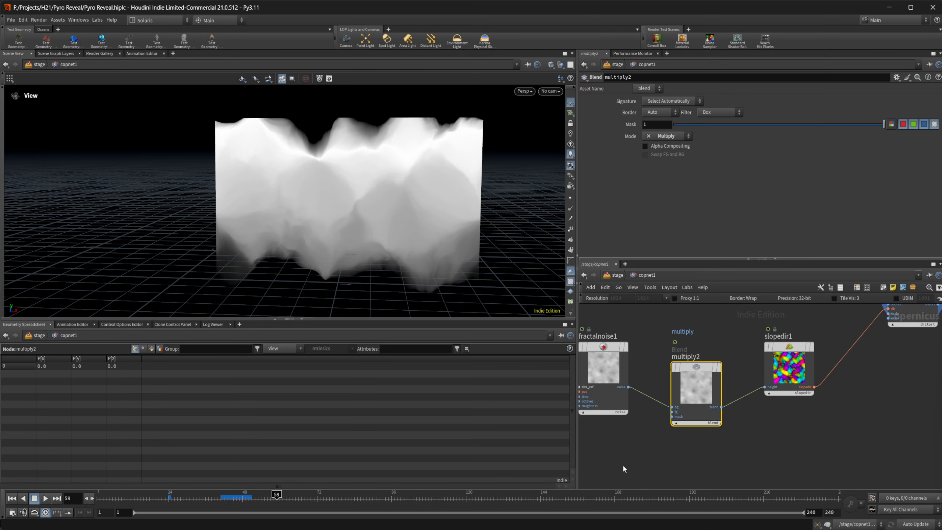
# Step: Add a second Fractal Noise node below fractalnoise1 and connect its output to multiply2's fg input
pyautogui.moveTo(624, 470); pyautogui.dragTo(620, 437, button='middle')
pyautogui.press('Tab')
pyautogui.press('Escape')
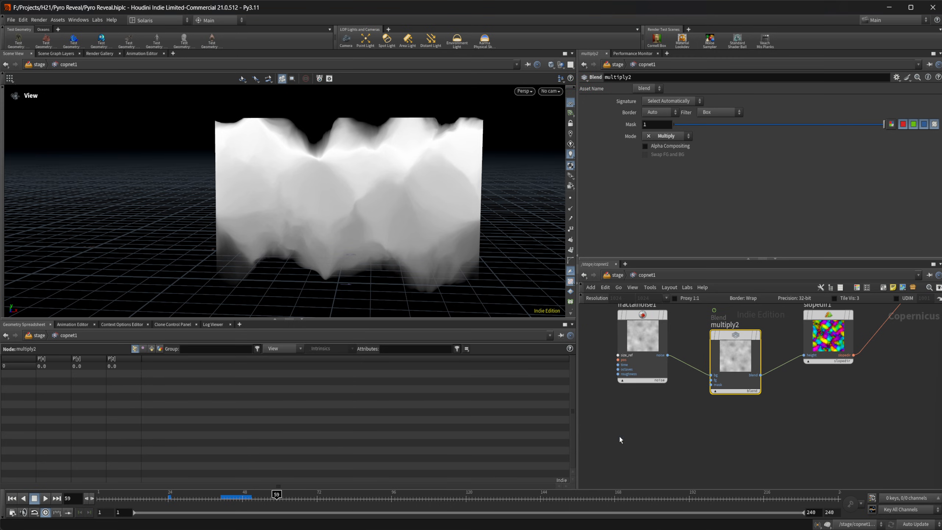
pyautogui.click(619, 436)
pyautogui.moveTo(645, 476); pyautogui.dragTo(710, 380)
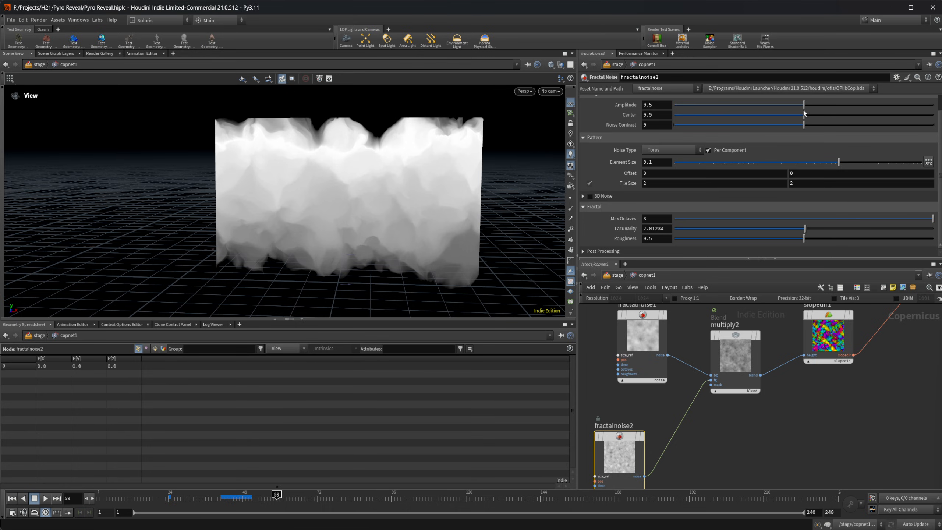
# Step: Display multiply2 and set fractalnoise2's offset to 6.8 on both axes
pyautogui.click(758, 336)
pyautogui.click(631, 466)
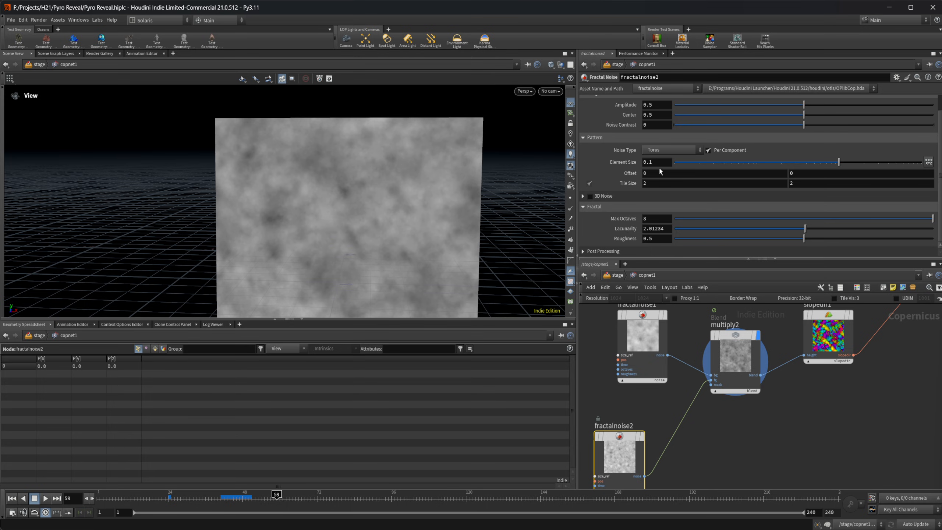
pyautogui.moveTo(630, 173)
pyautogui.mouseDown(button='middle')
pyautogui.moveTo(733, 182)
pyautogui.moveTo(880, 177)
pyautogui.mouseUp(button='middle')
pyautogui.scroll(1, 616, 144)
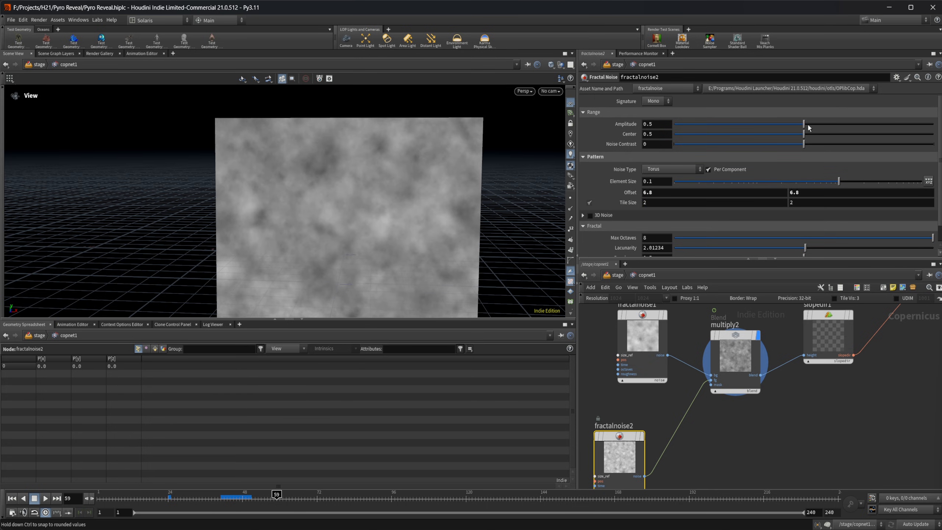
# Step: Set fractalnoise2's amplitude to 0.436, its center to 0.375 and its element size to about 0.06
pyautogui.moveTo(804, 124); pyautogui.dragTo(771, 139)
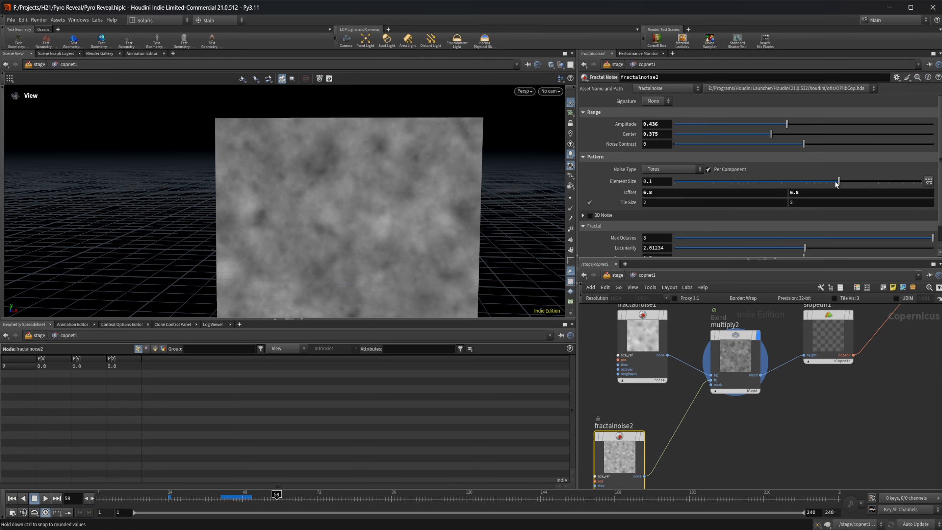
pyautogui.moveTo(836, 185); pyautogui.dragTo(780, 188)
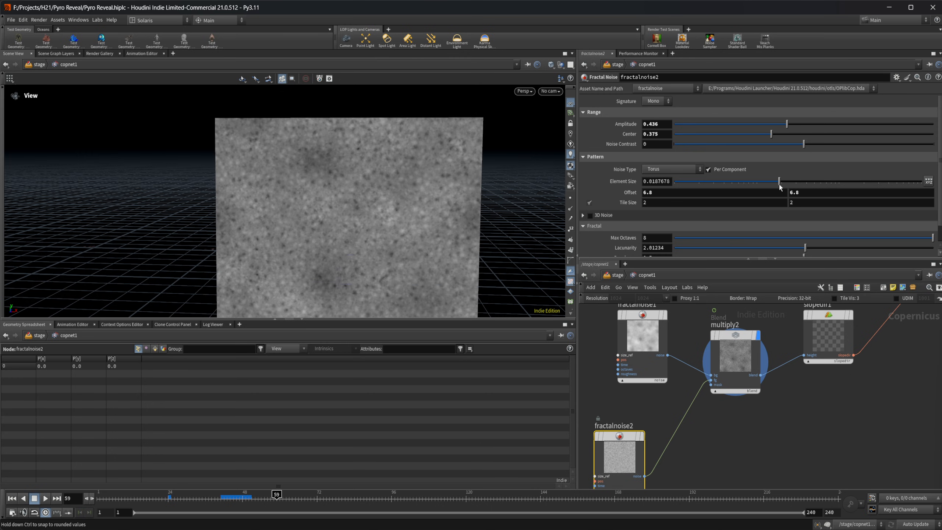
pyautogui.moveTo(779, 185); pyautogui.dragTo(821, 181)
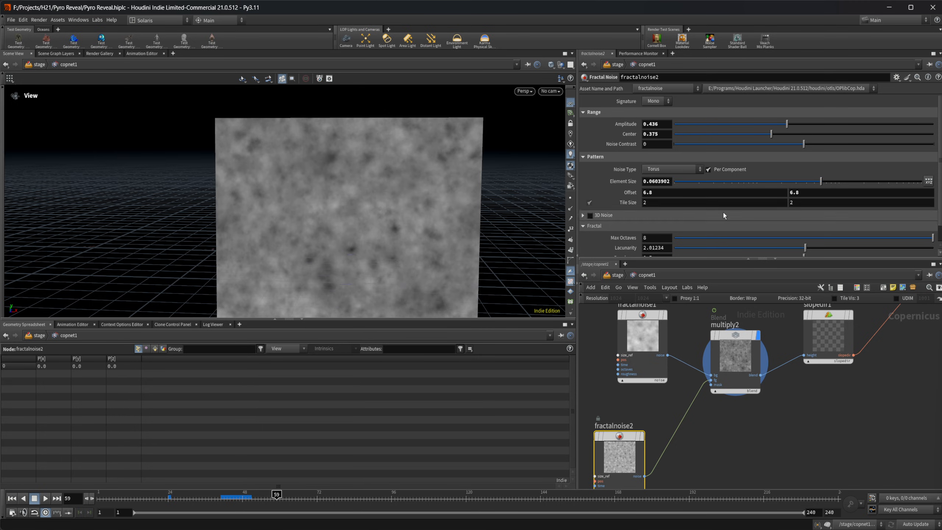
# Step: Display distort1 and scrub the timeline back to frame 26 to check the distorted ramp
pyautogui.scroll(-1, 652, 215)
pyautogui.scroll(-3, 791, 431)
pyautogui.moveTo(884, 382); pyautogui.dragTo(756, 412, button='middle')
pyautogui.click(752, 366)
pyautogui.press('r')
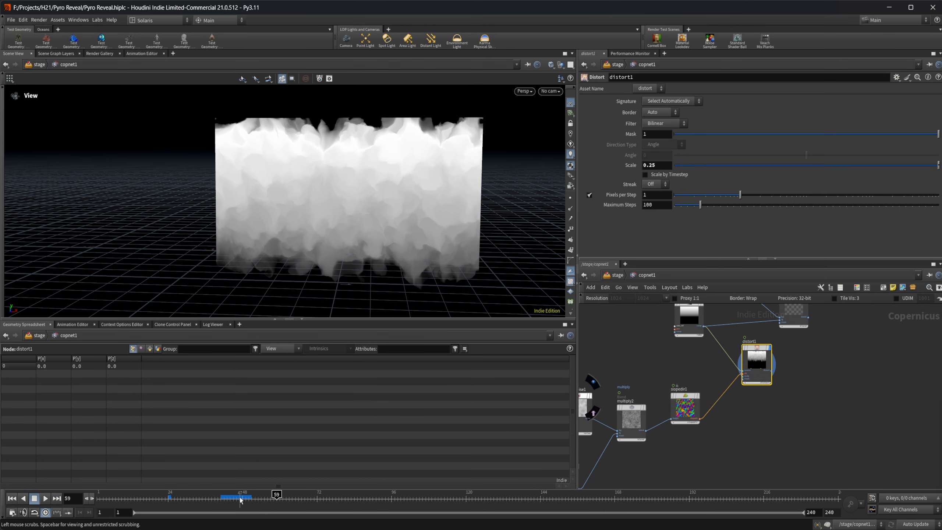
pyautogui.moveTo(266, 497); pyautogui.dragTo(174, 506)
# Step: Replace the ramp feeding multiply1's fg input with distort1's output and display multiply1
pyautogui.moveTo(807, 381); pyautogui.dragTo(745, 445, button='middle')
pyautogui.scroll(3, 745, 444)
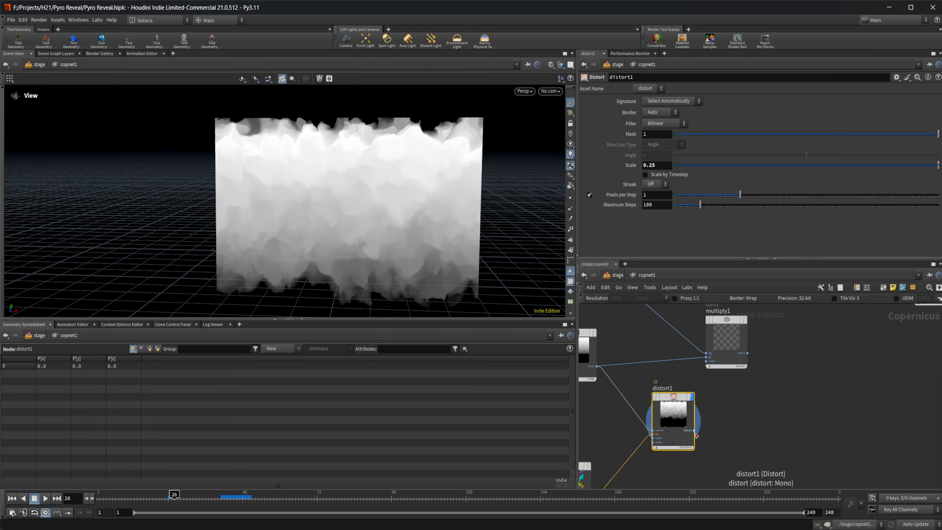
pyautogui.moveTo(693, 431); pyautogui.dragTo(706, 357)
pyautogui.click(745, 319)
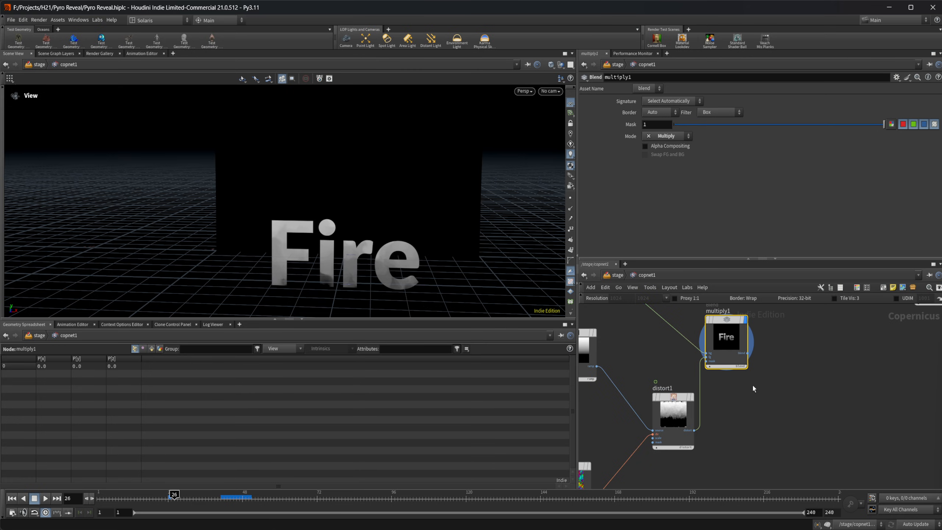
# Step: Play the masked Fire text reveal from the first frame and stop at frame 150
pyautogui.click(14, 498)
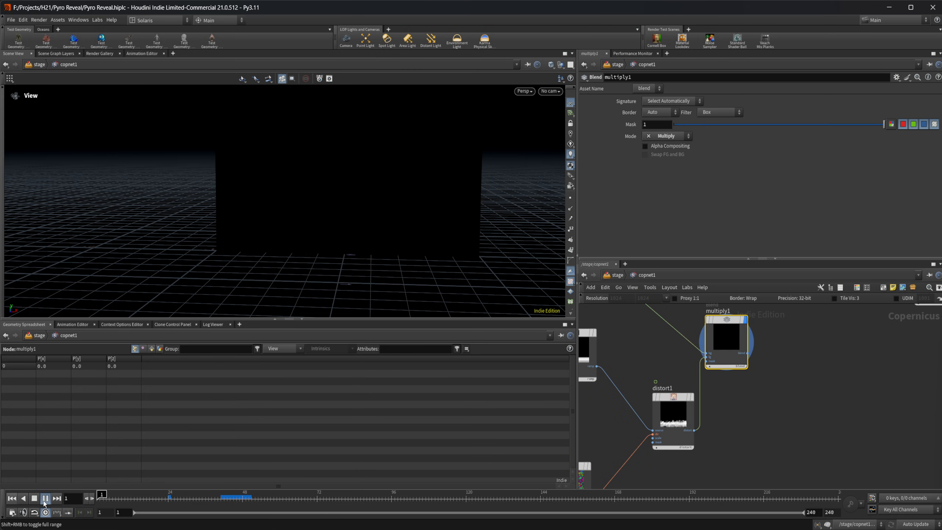
pyautogui.click(45, 498)
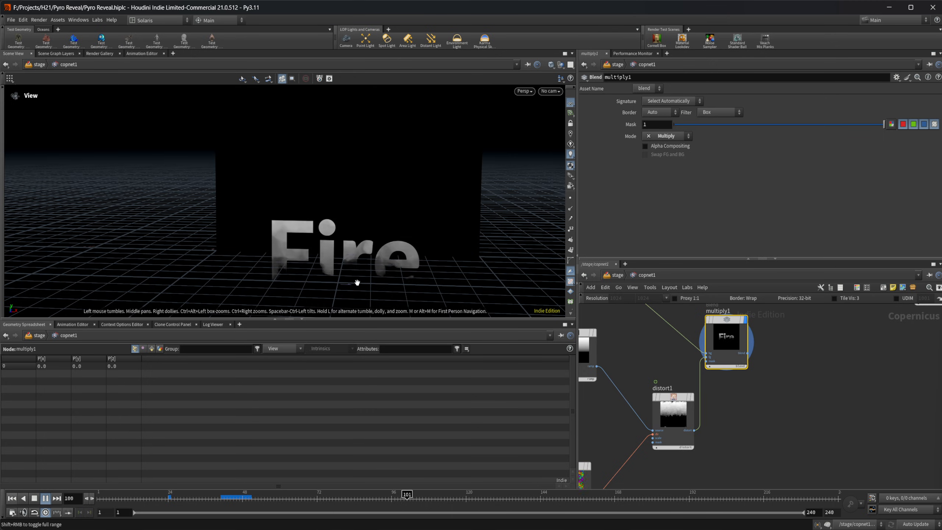
pyautogui.click(34, 501)
# Step: Connect multiply1's output to the thickness input of layertovdbleafpoints1
pyautogui.moveTo(797, 410); pyautogui.dragTo(720, 464, button='middle')
pyautogui.scroll(-1, 722, 413)
pyautogui.moveTo(723, 410); pyautogui.dragTo(692, 428, button='middle')
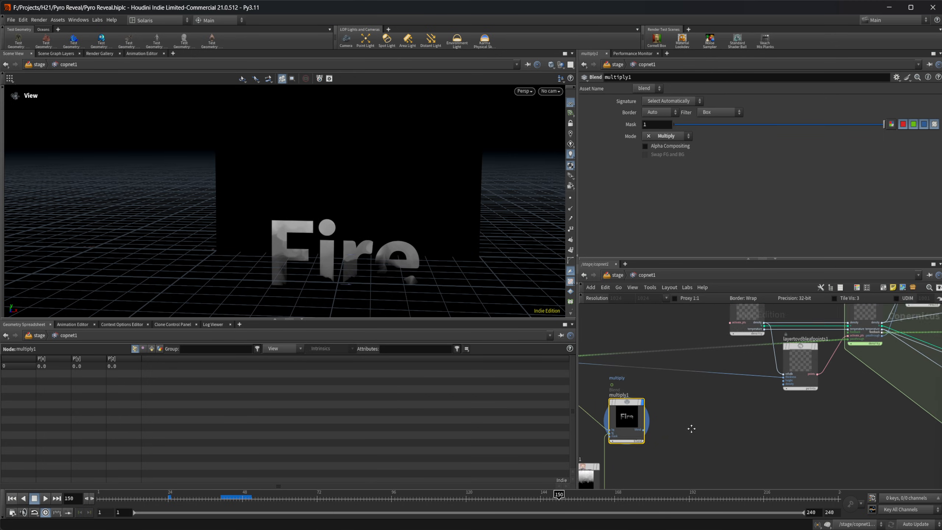
pyautogui.scroll(3, 668, 432)
pyautogui.moveTo(610, 437); pyautogui.dragTo(850, 346)
pyautogui.moveTo(810, 387); pyautogui.dragTo(807, 338, button='middle')
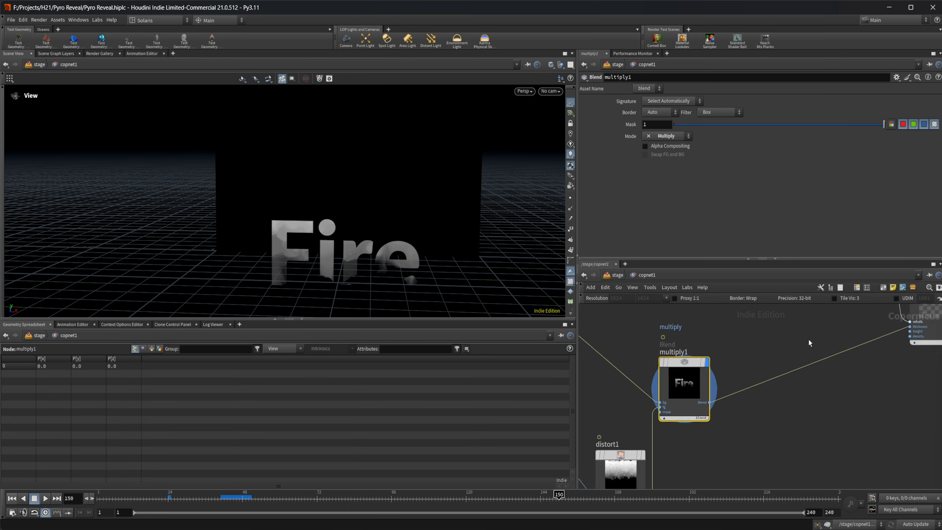
# Step: Connect multiply1's output to pyro_block_begin1's passthrough input as well
pyautogui.scroll(-3, 756, 390)
pyautogui.moveTo(746, 378); pyautogui.dragTo(797, 365)
pyautogui.moveTo(816, 384); pyautogui.dragTo(722, 432, button='middle')
pyautogui.scroll(3, 717, 423)
pyautogui.click(698, 411)
pyautogui.moveTo(836, 373); pyautogui.dragTo(811, 401, button='middle')
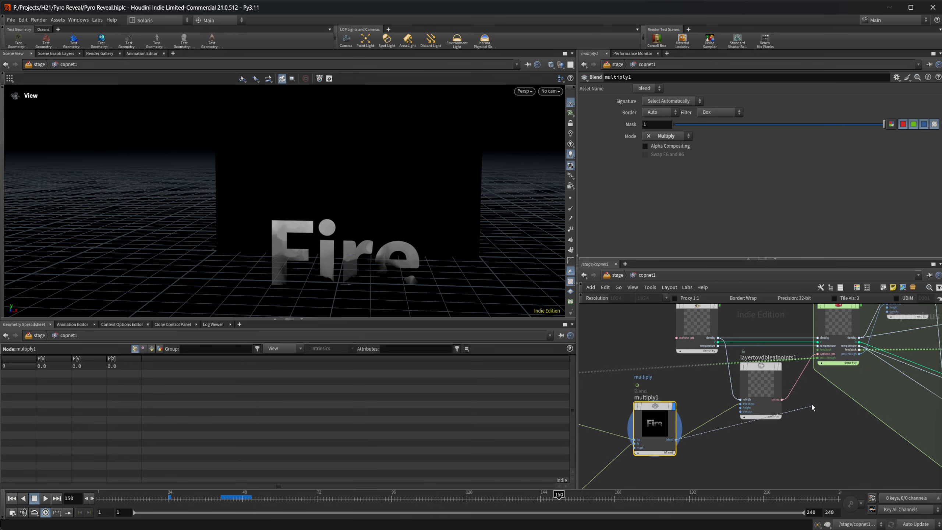
pyautogui.click(817, 358)
# Step: Display monotorgb1 at the end of the network and play the pyro simulation from the first frame
pyautogui.moveTo(837, 362); pyautogui.dragTo(765, 411, button='middle')
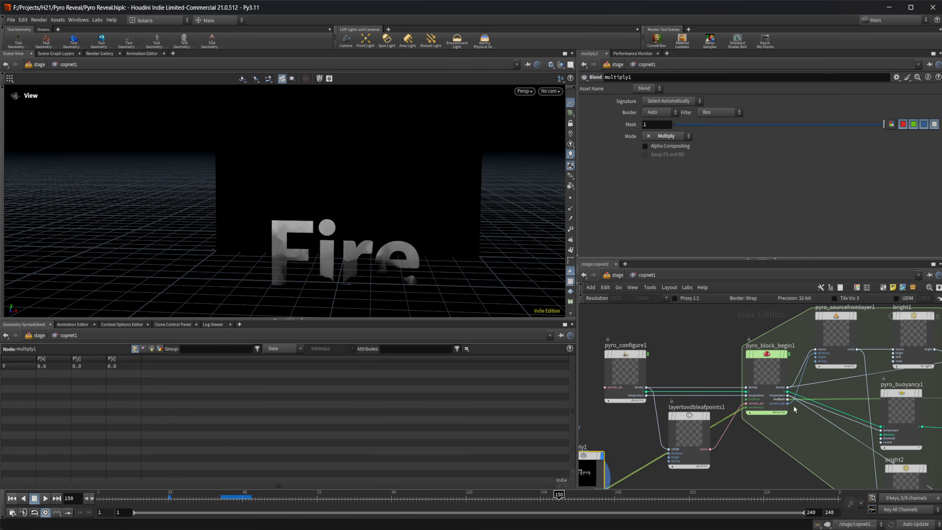
pyautogui.scroll(-3, 815, 426)
pyautogui.moveTo(790, 448); pyautogui.dragTo(658, 404, button='middle')
pyautogui.moveTo(868, 429); pyautogui.dragTo(612, 443, button='middle')
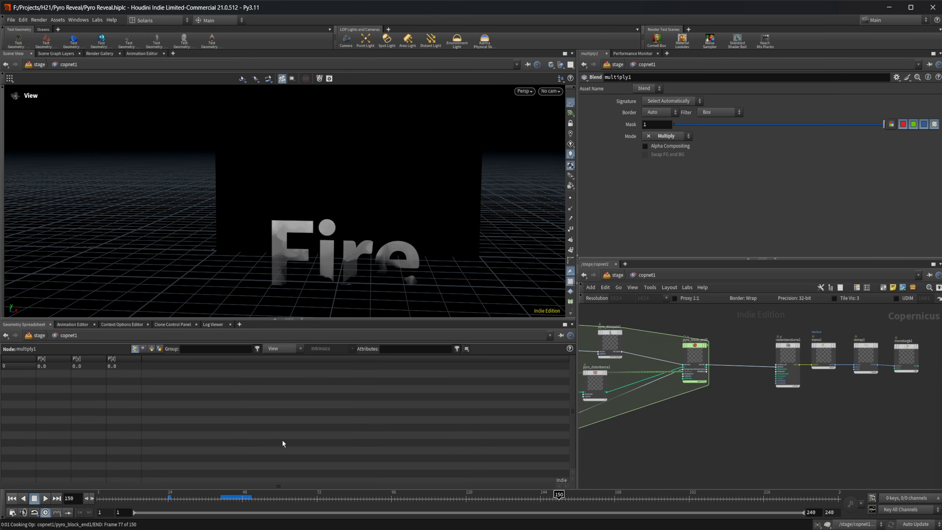
pyautogui.click(14, 500)
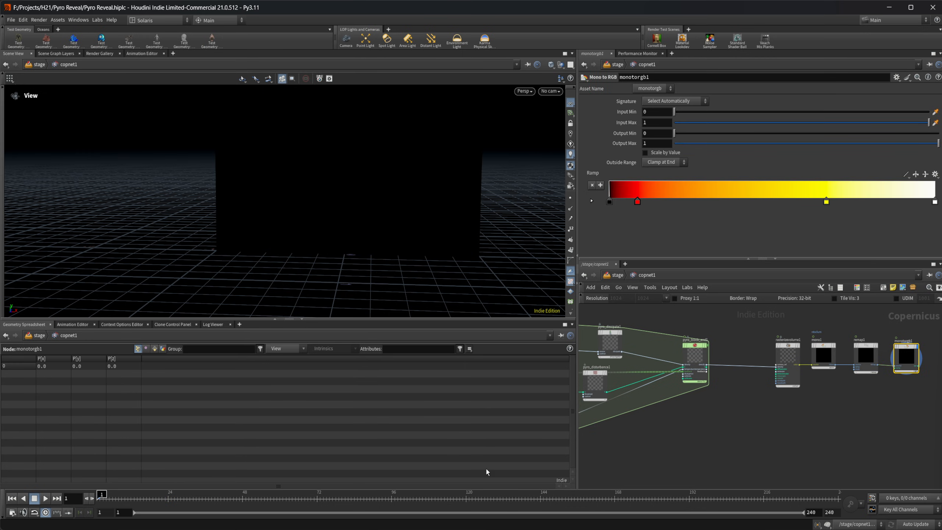
pyautogui.click(44, 500)
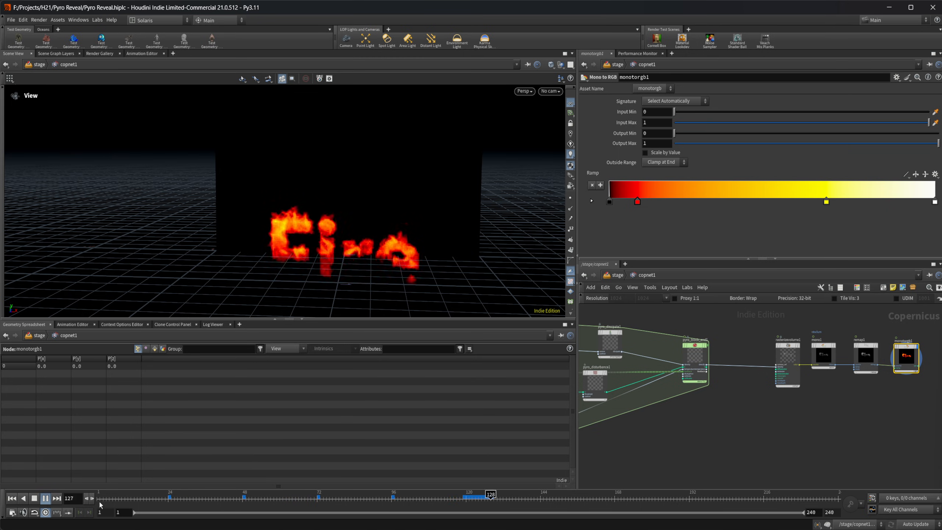
# Step: Stop playback and steepen remap1's ramp by moving its upper point much closer to the ramp's start
pyautogui.click(44, 499)
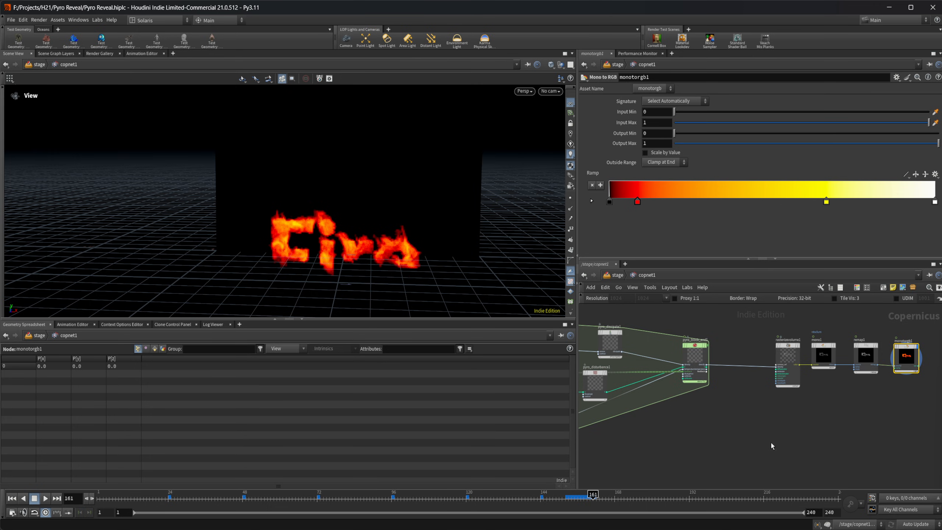
pyautogui.scroll(5, 905, 356)
pyautogui.click(786, 351)
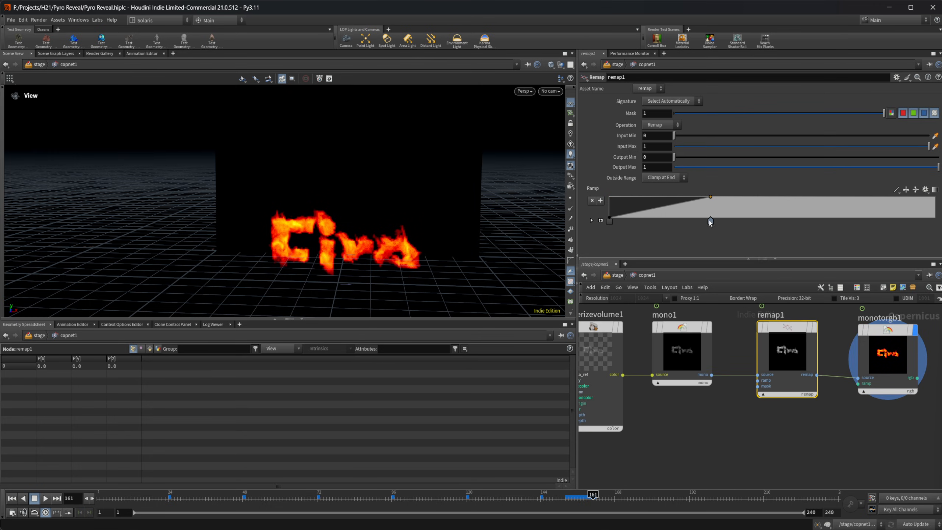
pyautogui.moveTo(709, 222); pyautogui.dragTo(651, 221)
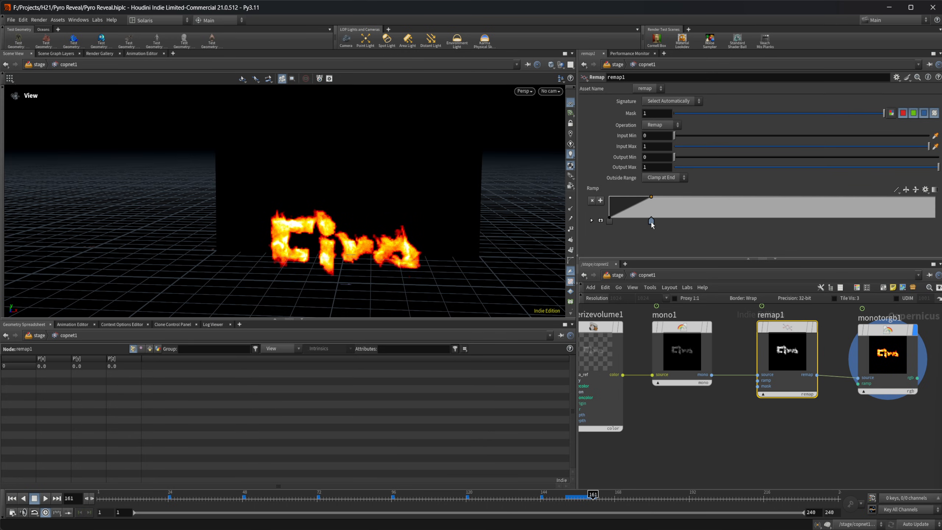
# Step: Play the brightened pyro simulation from the first frame, stop it and return to frame 1
pyautogui.click(12, 499)
pyautogui.click(47, 500)
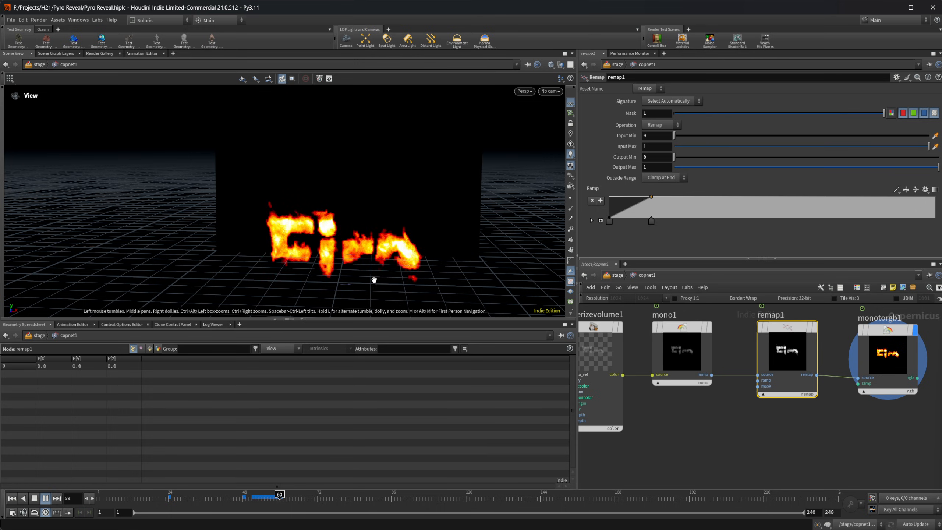
pyautogui.click(35, 498)
pyautogui.click(13, 498)
# Step: Move the font1 node farther away from multiply1 to make room for more nodes between them
pyautogui.scroll(-7, 734, 447)
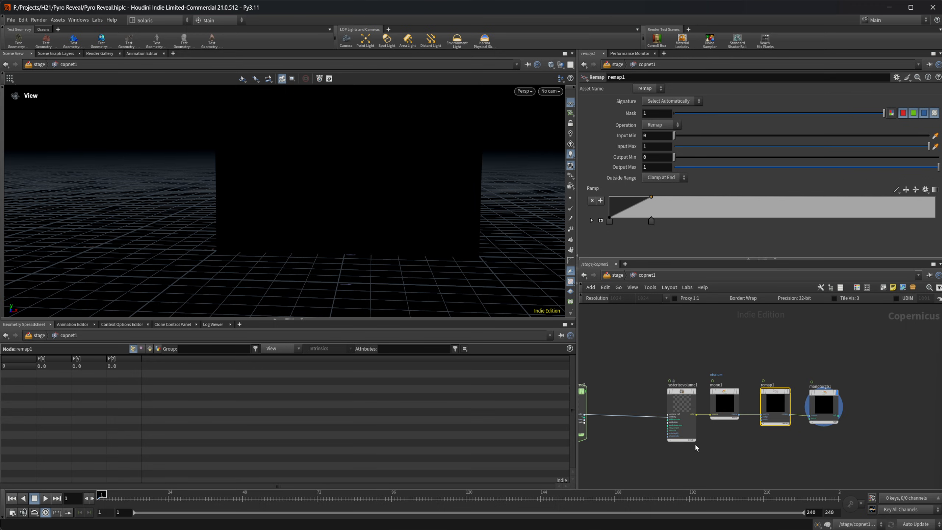
pyautogui.moveTo(636, 447); pyautogui.dragTo(829, 424, button='middle')
pyautogui.moveTo(649, 347); pyautogui.dragTo(700, 390, button='middle')
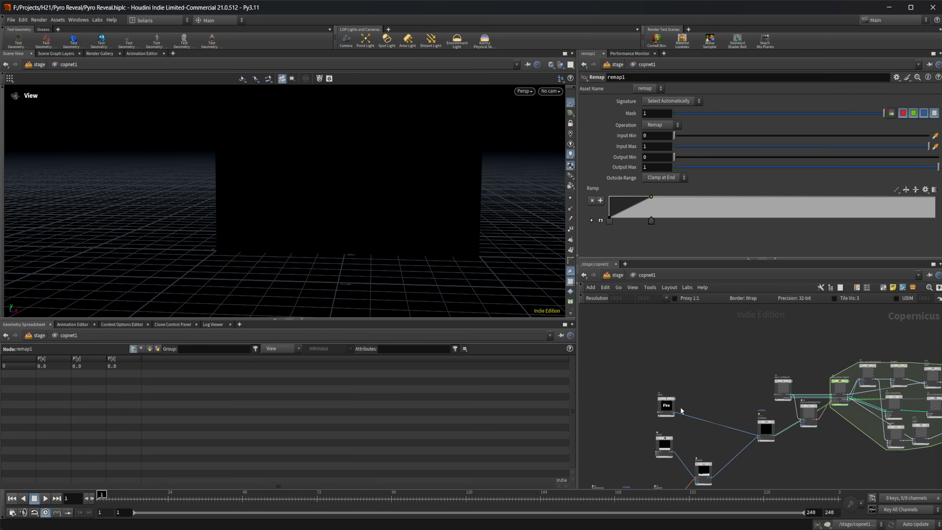
pyautogui.moveTo(667, 406); pyautogui.dragTo(650, 393)
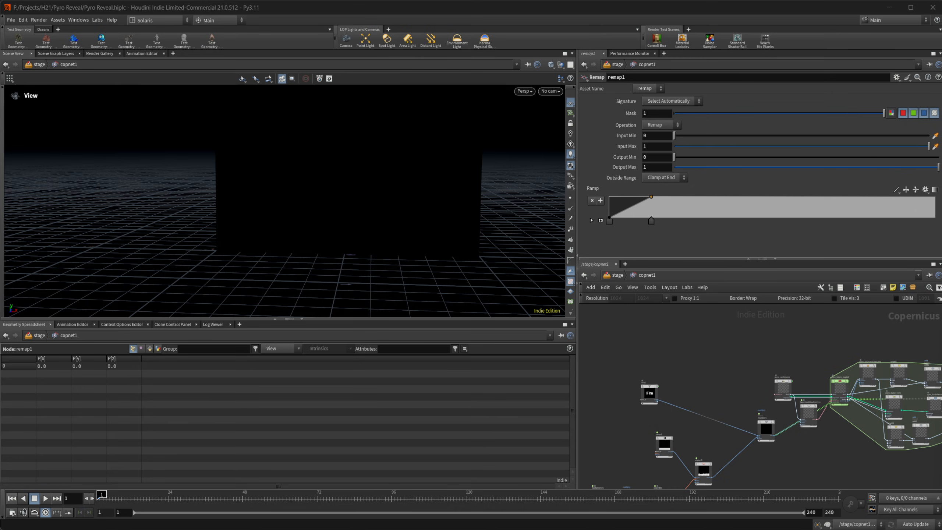
pyautogui.moveTo(683, 381); pyautogui.dragTo(729, 374, button='middle')
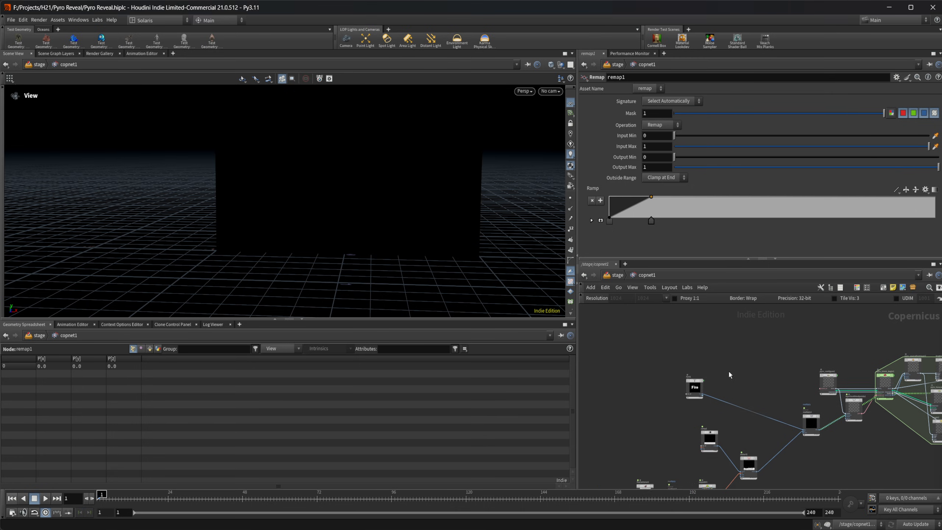
pyautogui.scroll(3, 721, 374)
pyautogui.moveTo(681, 398); pyautogui.dragTo(613, 362)
# Step: Add a Fractal Noise node in the free space between font1 and multiply1
pyautogui.press('Tab')
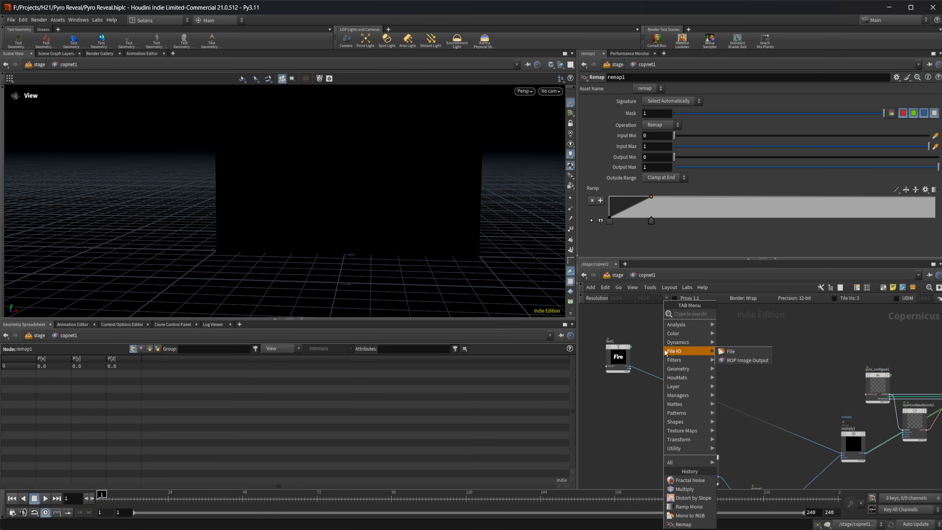
pyautogui.write('blur')
pyautogui.press('Return')
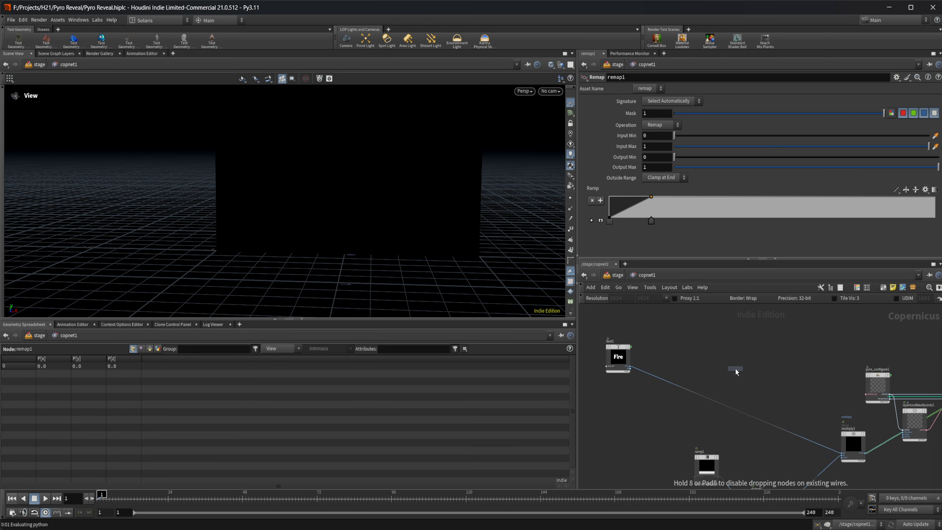
pyautogui.click(734, 366)
# Step: Add a Multiply blend node just beyond the new fractalnoise3 node
pyautogui.moveTo(738, 337); pyautogui.dragTo(702, 353, button='middle')
pyautogui.press('Tab')
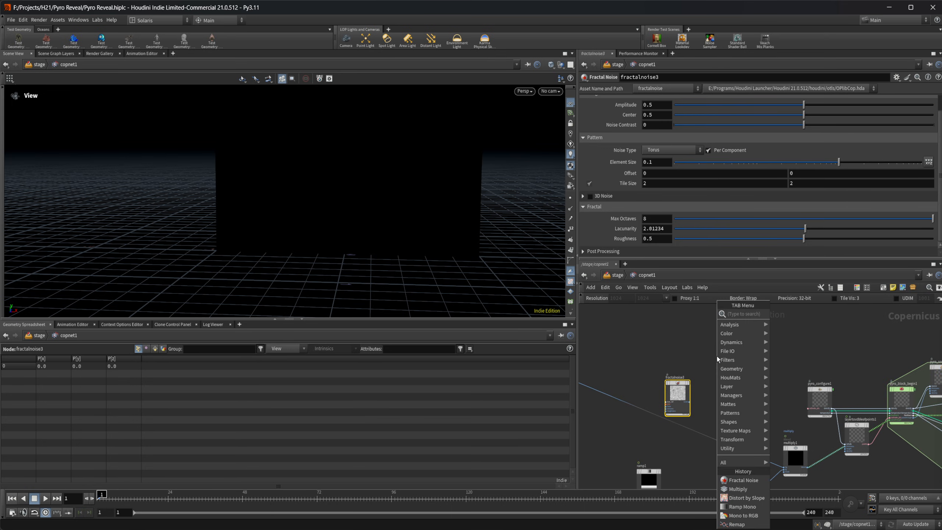
pyautogui.write('mult')
pyautogui.press('Return')
pyautogui.click(717, 356)
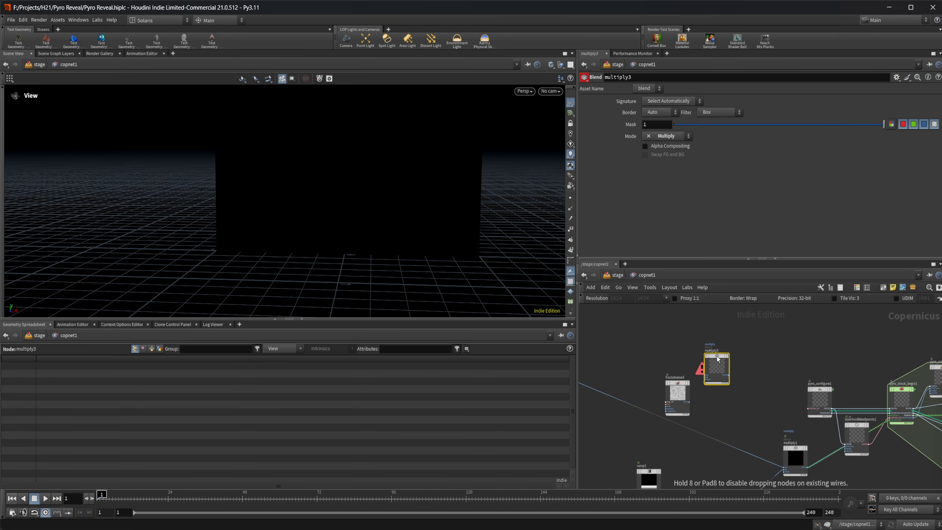
pyautogui.moveTo(716, 357); pyautogui.dragTo(731, 353)
# Step: Connect font1 to multiply3's bg input and fractalnoise3 to its fg input, and display multiply3
pyautogui.moveTo(684, 369); pyautogui.dragTo(747, 372, button='middle')
pyautogui.scroll(3, 636, 371)
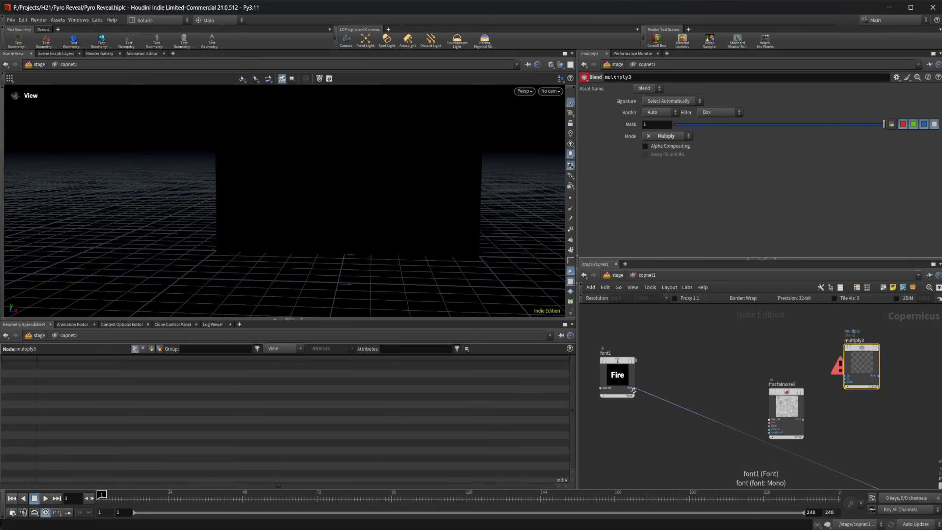
pyautogui.moveTo(633, 389); pyautogui.dragTo(846, 375)
pyautogui.scroll(3, 797, 401)
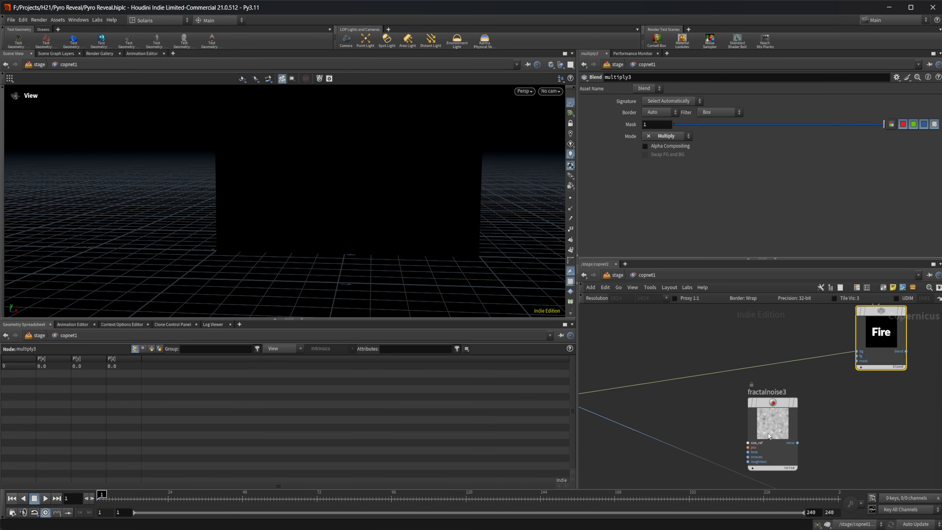
pyautogui.moveTo(768, 436); pyautogui.dragTo(869, 364)
pyautogui.click(859, 359)
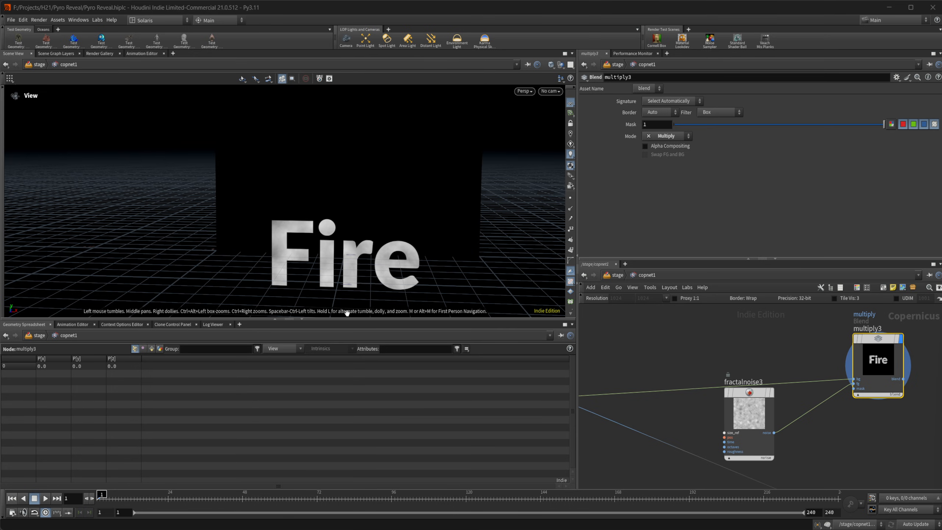
# Step: Raise fractalnoise3's Amplitude to 0.635
pyautogui.click(746, 429)
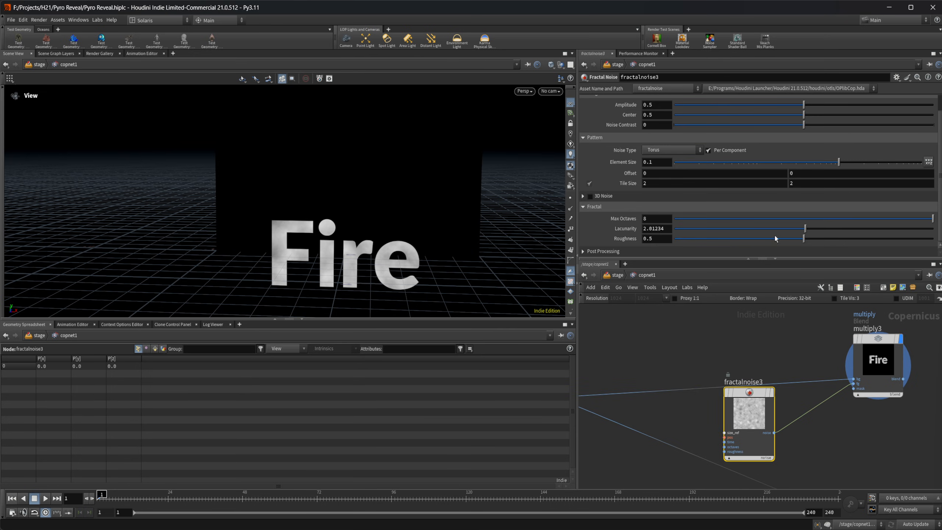
pyautogui.scroll(1, 725, 121)
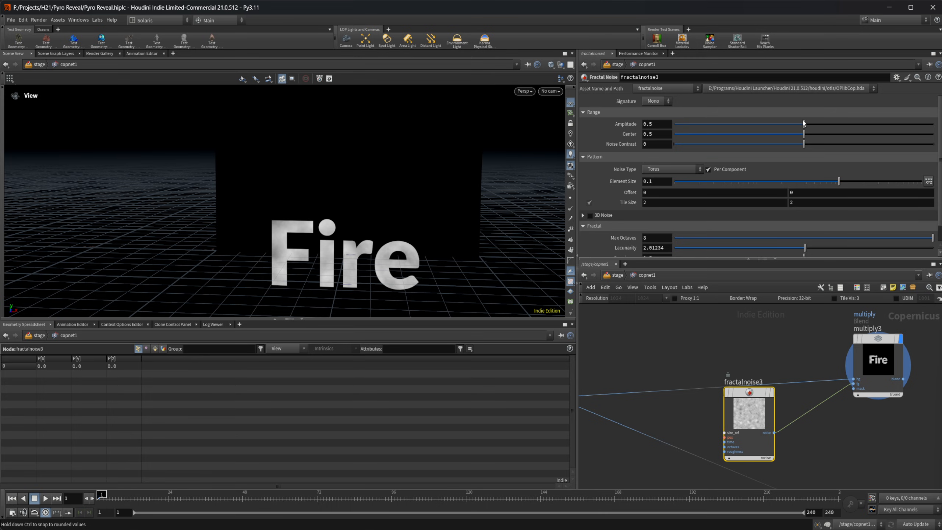
pyautogui.moveTo(822, 121); pyautogui.dragTo(838, 121)
# Step: Display fractalnoise3 and set both components of its Offset to 12.4
pyautogui.scroll(3, 746, 407)
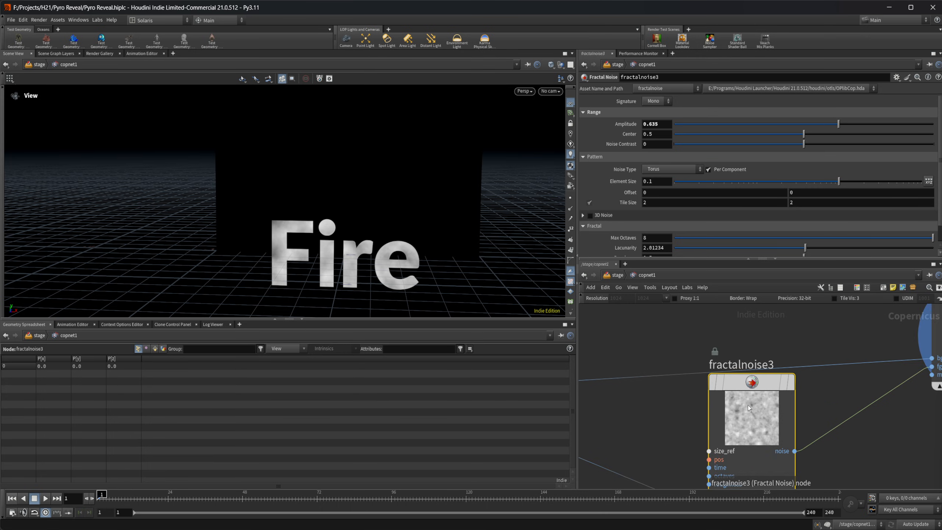
pyautogui.press('r')
pyautogui.moveTo(634, 194); pyautogui.dragTo(799, 193, button='middle')
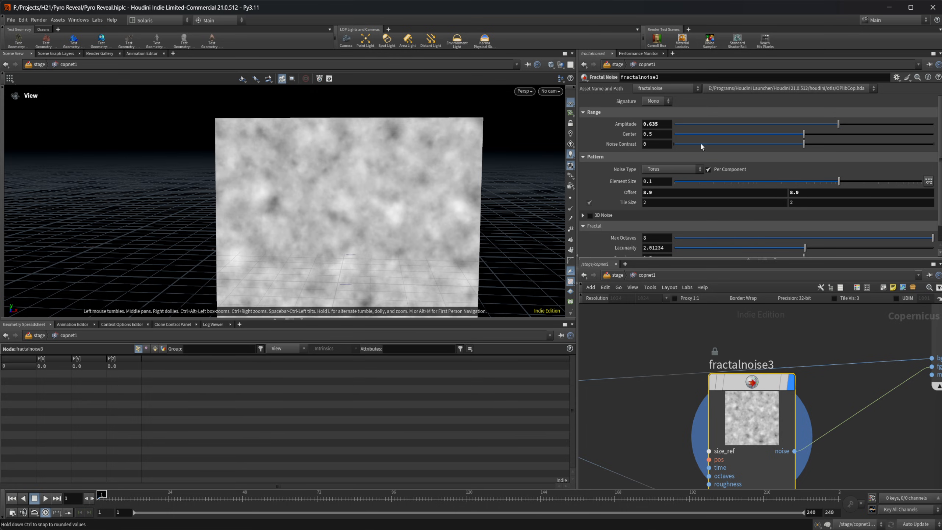
pyautogui.moveTo(634, 193); pyautogui.dragTo(758, 145, button='middle')
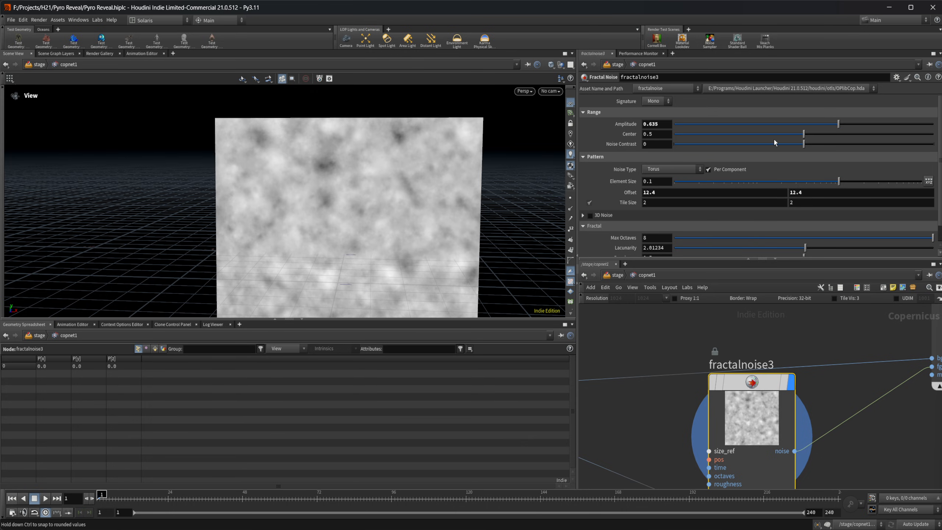
# Step: Set fractalnoise3's Center to 0.436 and its Noise Contrast to 0.177
pyautogui.moveTo(804, 138); pyautogui.dragTo(791, 143)
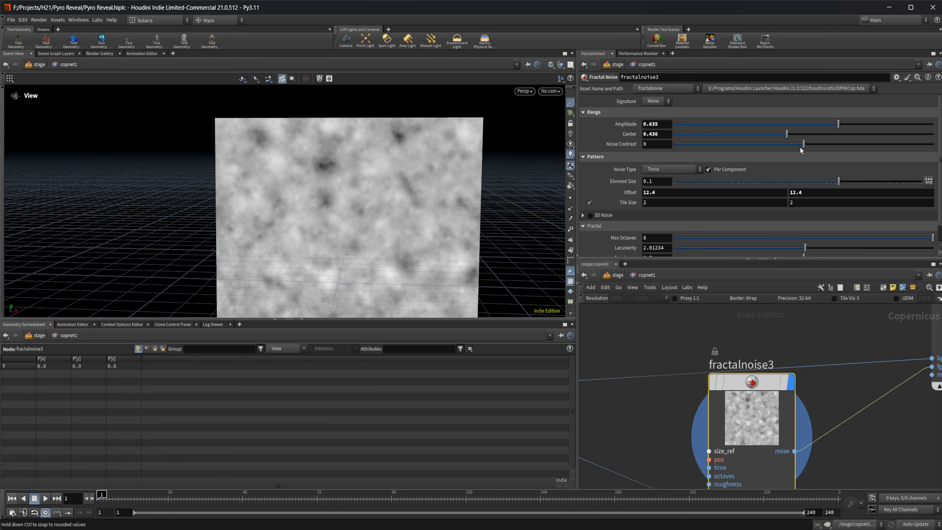
pyautogui.moveTo(800, 150); pyautogui.dragTo(822, 156)
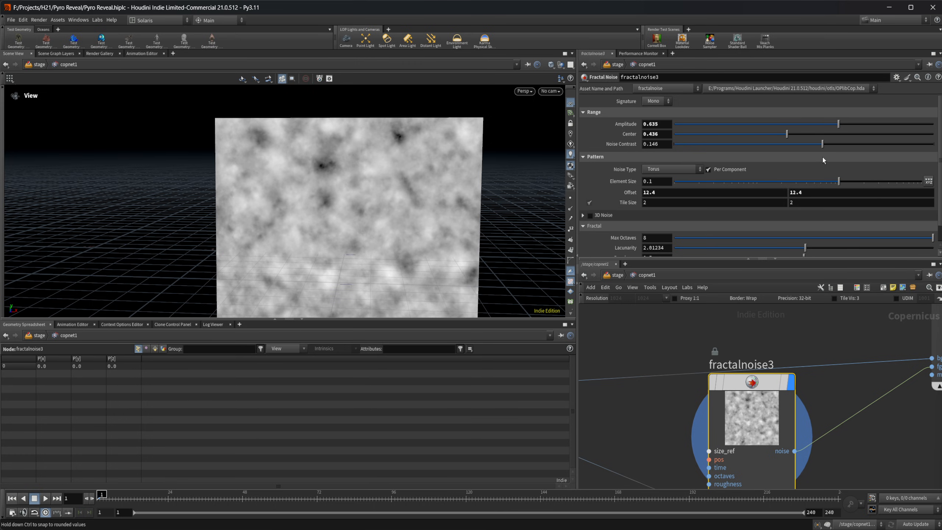
pyautogui.moveTo(826, 159); pyautogui.dragTo(827, 160)
# Step: Enable 3D Noise with Animate on fractalnoise3, then preview its motion and return to frame 1
pyautogui.scroll(-1, 593, 230)
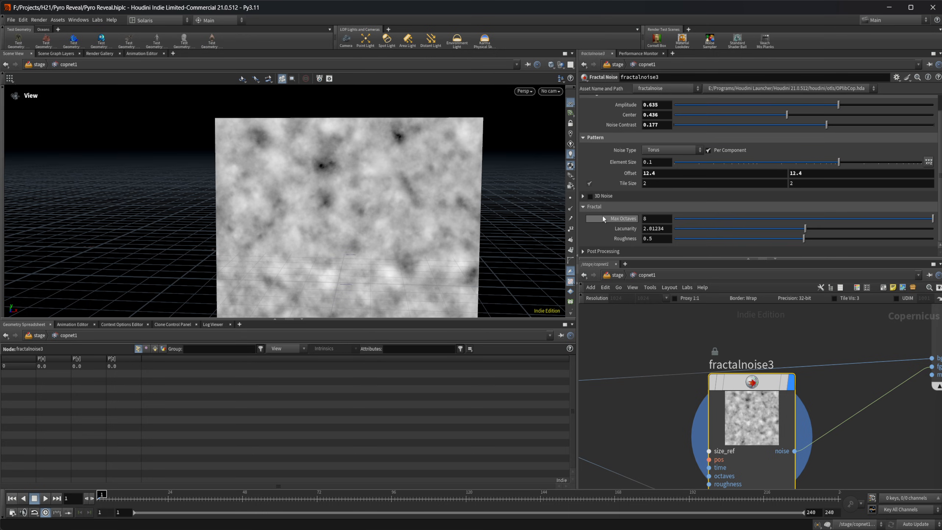
pyautogui.click(583, 196)
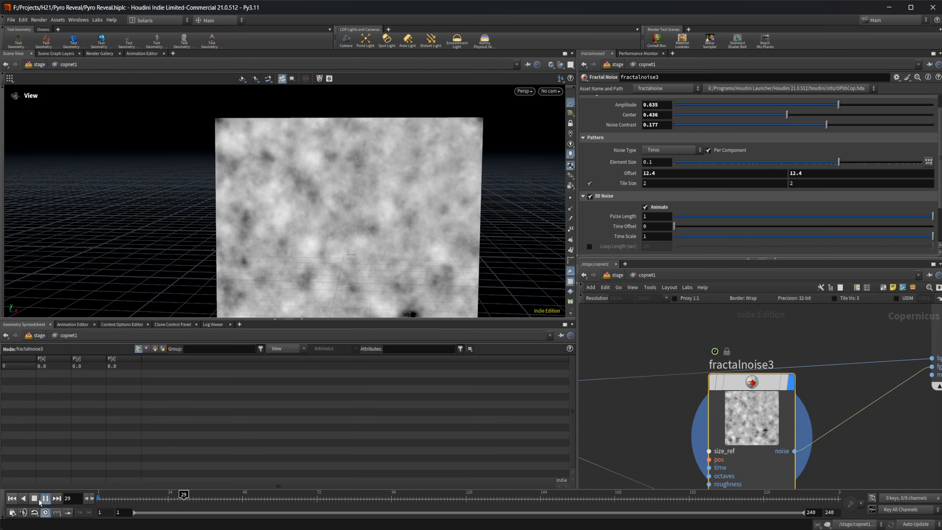
pyautogui.click(34, 499)
pyautogui.click(12, 499)
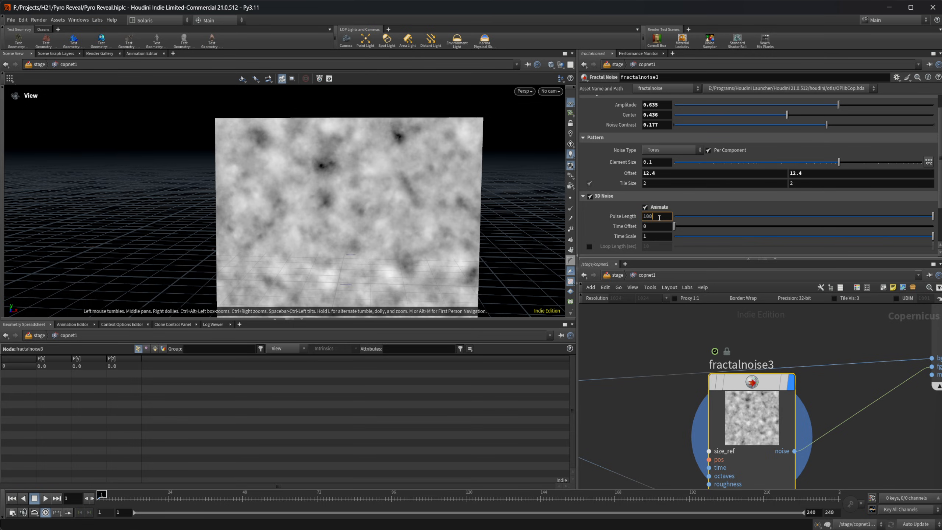
# Step: Set the noise's Pulse Length to 100 and preview the slower animation, returning to the first frame
pyautogui.press('Return')
pyautogui.click(45, 499)
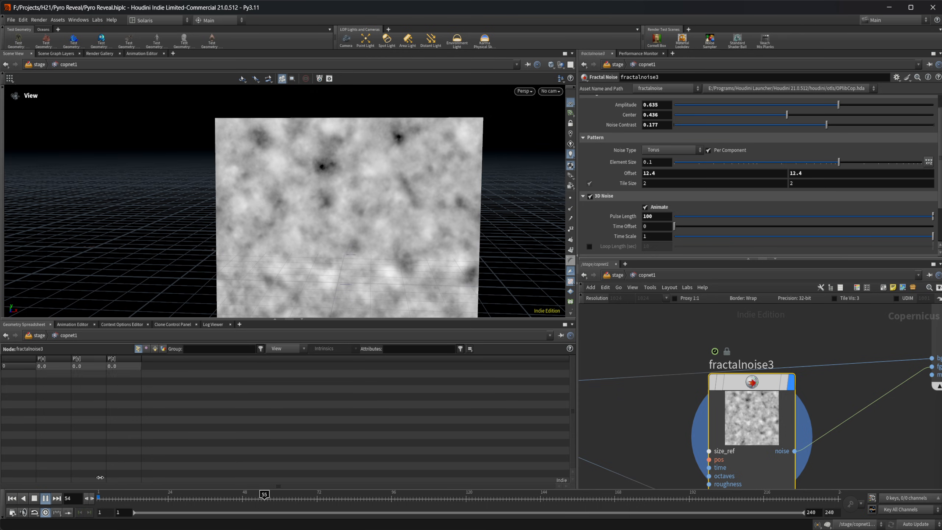
pyautogui.click(36, 500)
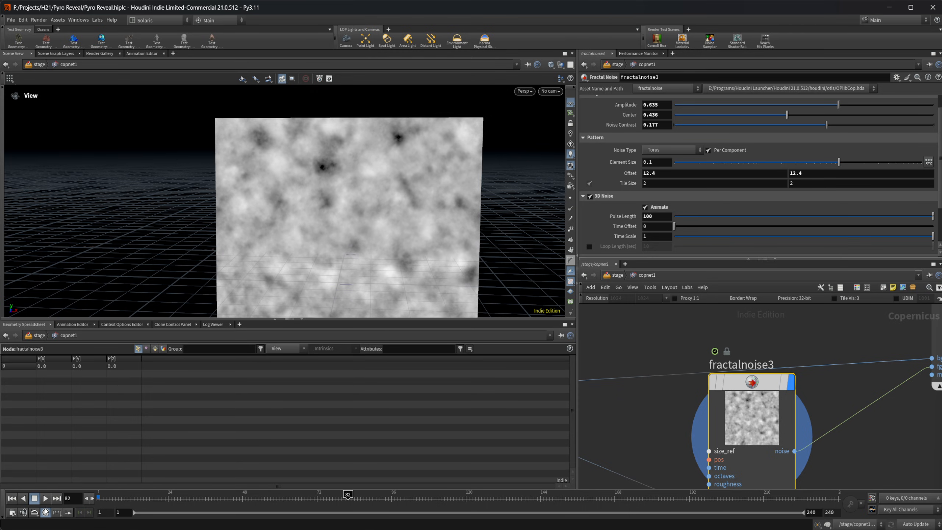
pyautogui.click(45, 498)
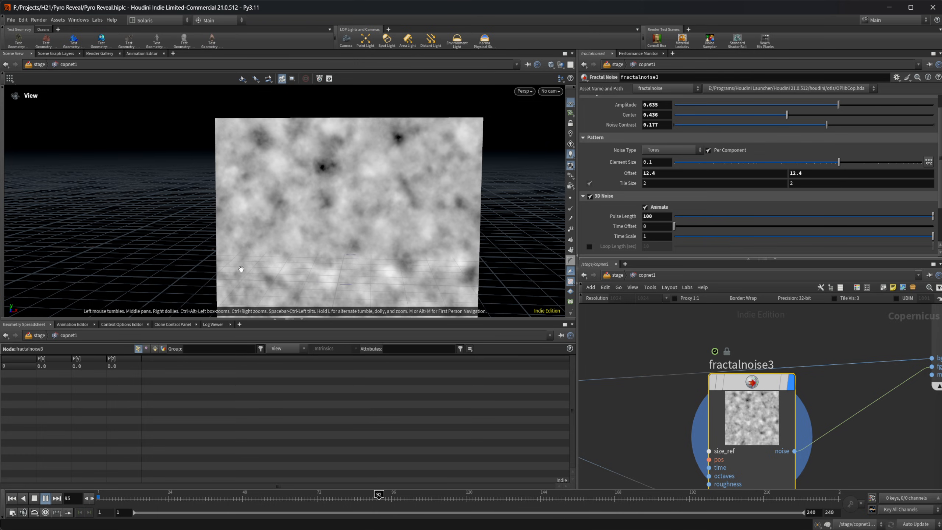
pyautogui.click(12, 498)
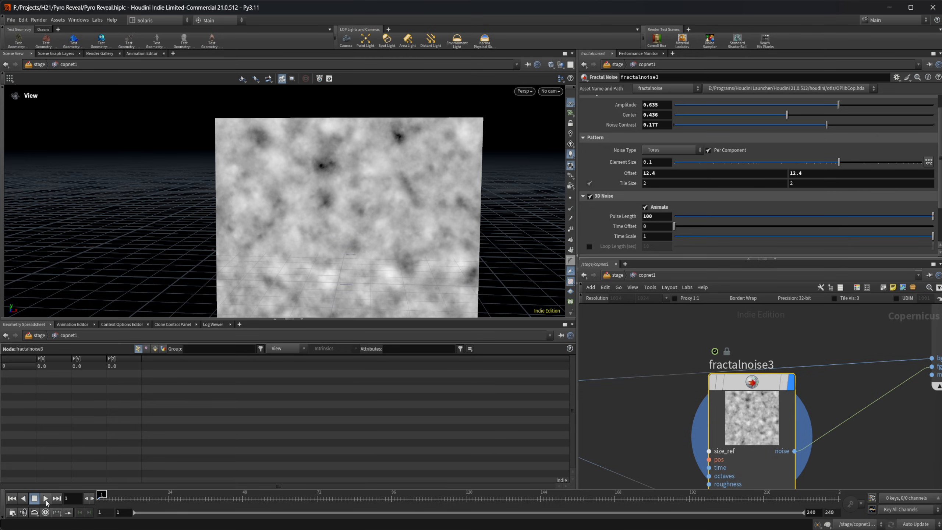
# Step: Raise fractalnoise3's Roughness to 0.737 and play the animated noise to check it
pyautogui.scroll(-2, 715, 196)
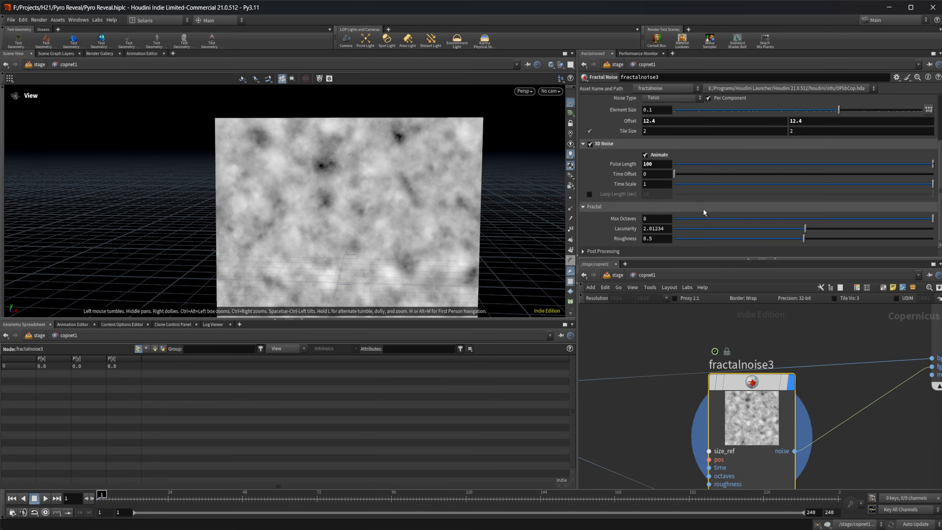
pyautogui.moveTo(806, 242); pyautogui.dragTo(849, 240)
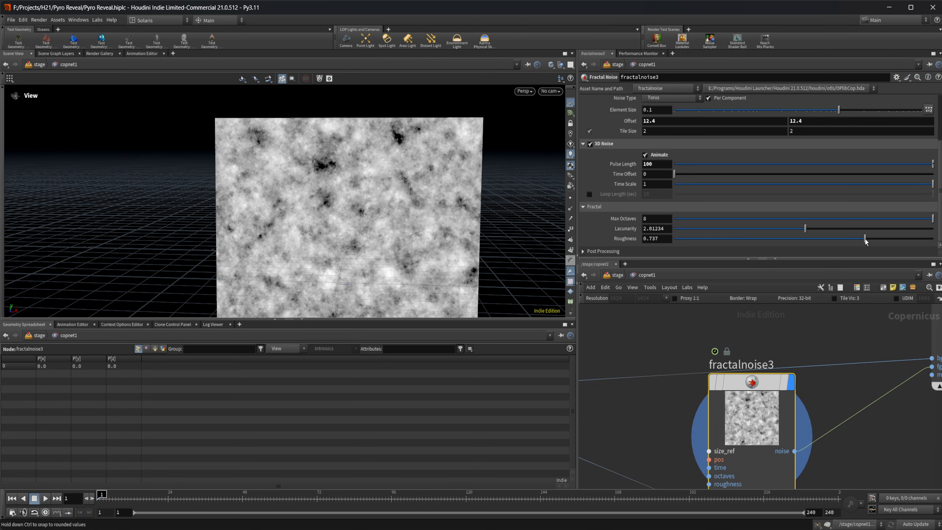
pyautogui.click(44, 498)
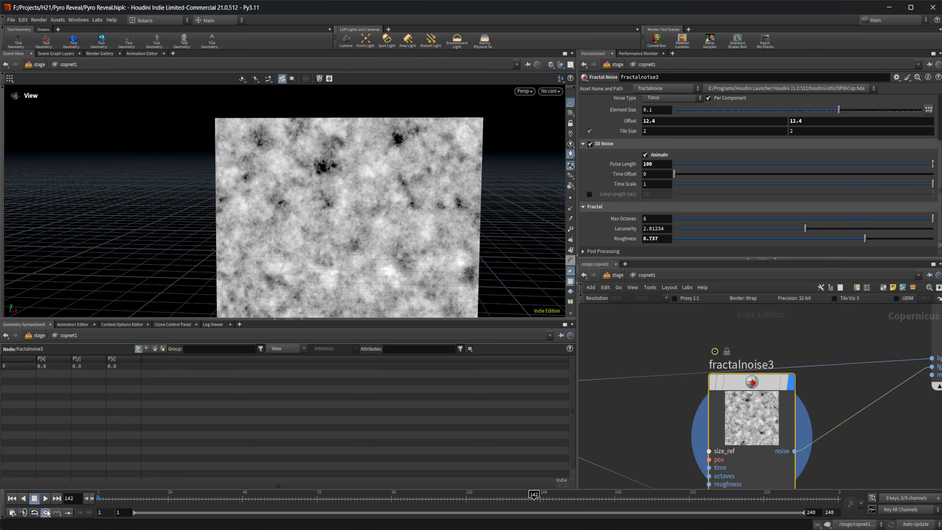
# Step: Display multiply3 and play the noise-textured Fire text, stopping at frame 192
pyautogui.moveTo(892, 443); pyautogui.dragTo(705, 450, button='middle')
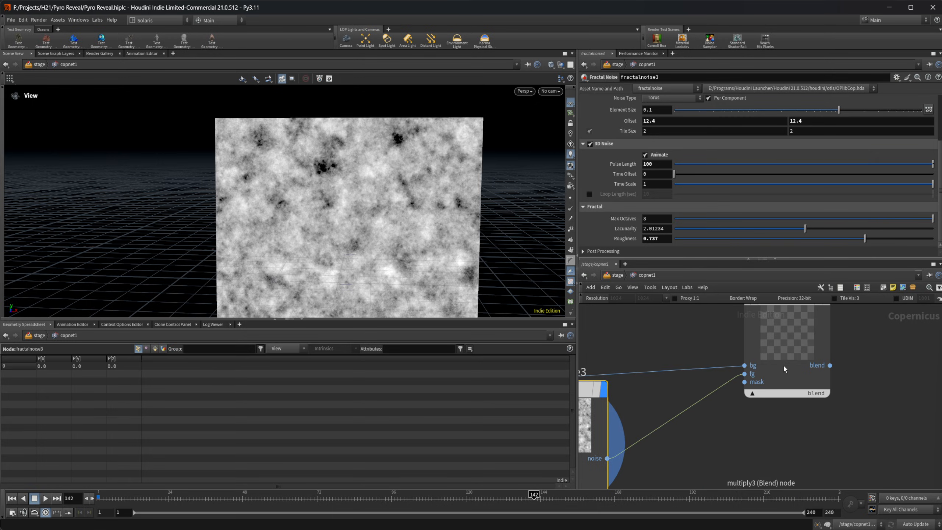
pyautogui.click(782, 364)
pyautogui.click(46, 500)
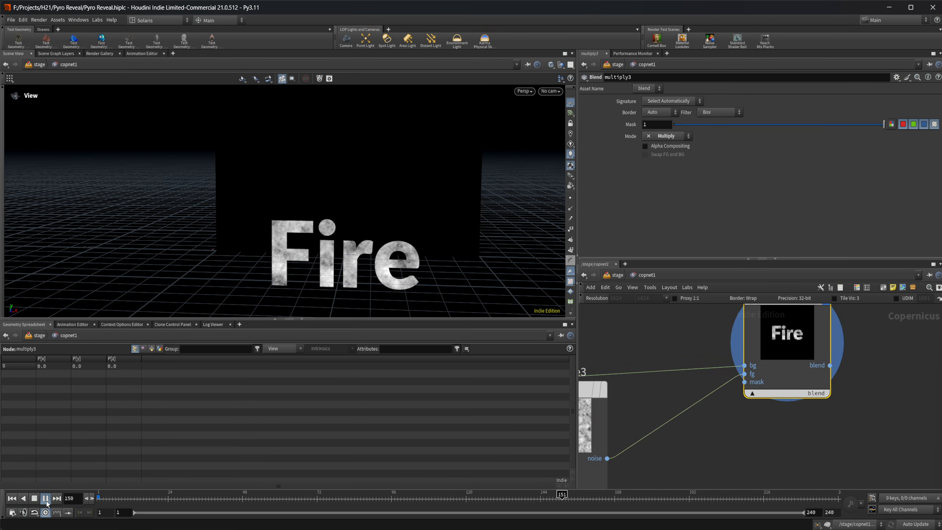
pyautogui.click(34, 498)
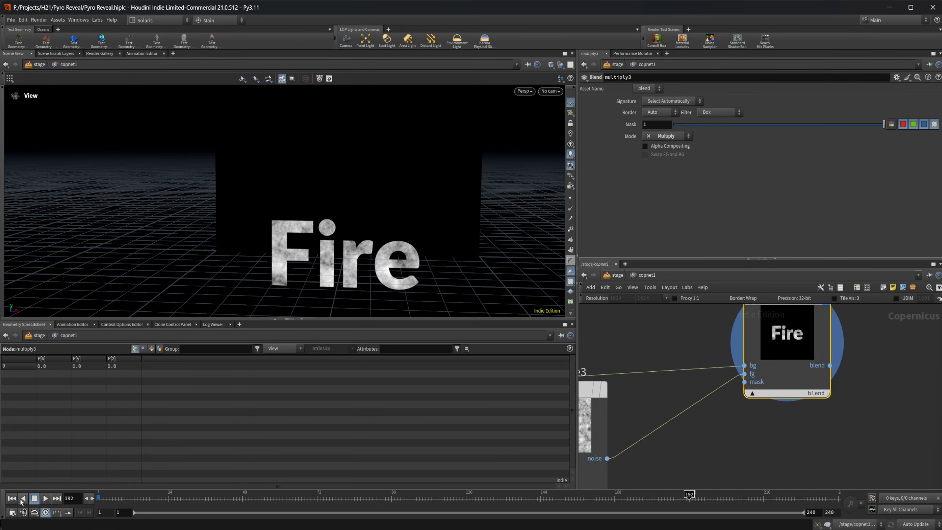
# Step: Return to frame 1, add another Fractal Noise node after multiply3, and place it in open space in the network
pyautogui.click(12, 498)
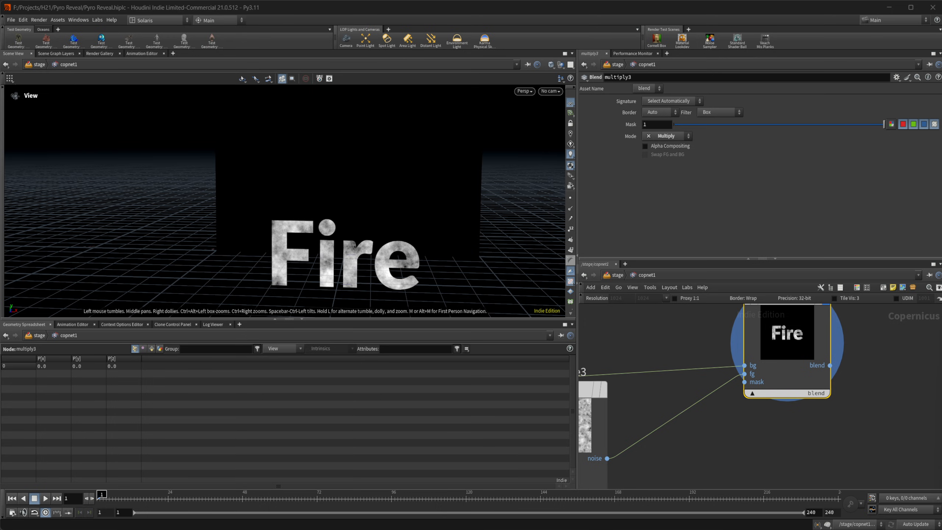
pyautogui.moveTo(784, 425); pyautogui.dragTo(563, 405, button='middle')
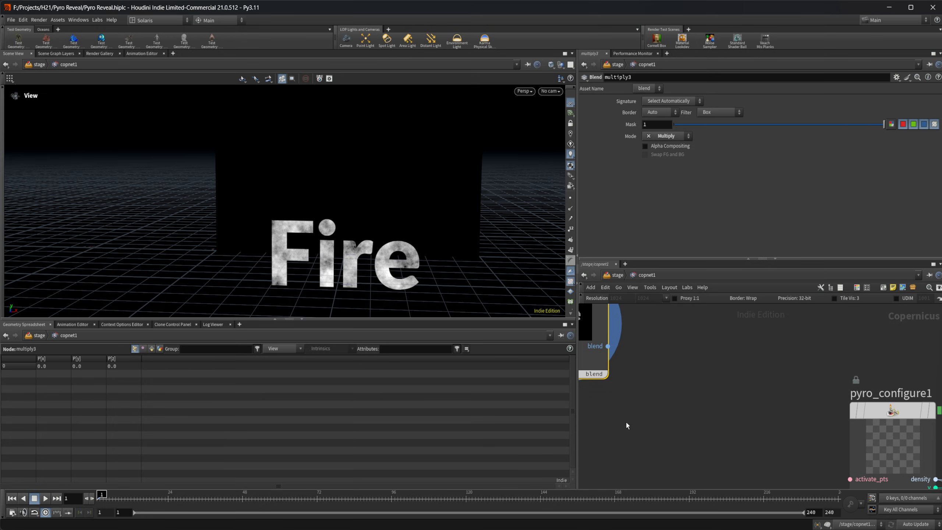
pyautogui.press('Tab')
pyautogui.write('pyro')
pyautogui.press('Return')
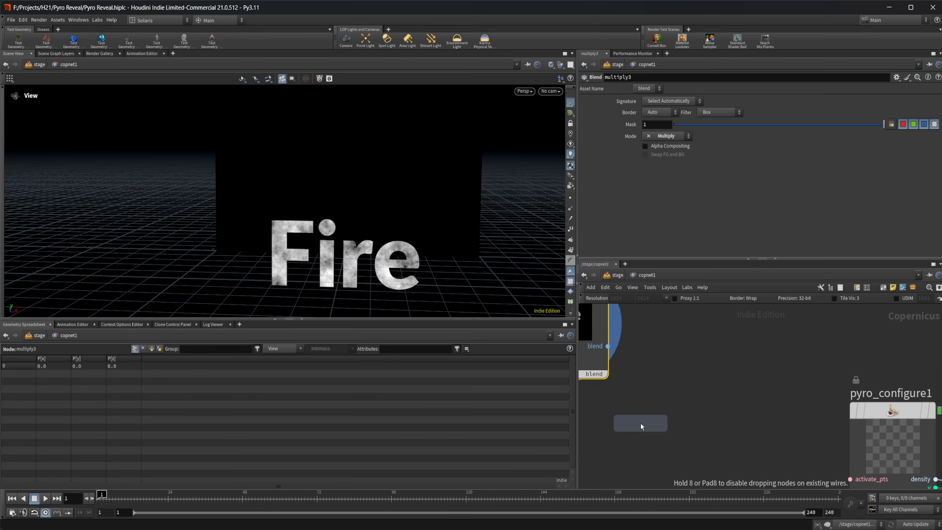
pyautogui.click(672, 418)
pyautogui.scroll(-8, 671, 415)
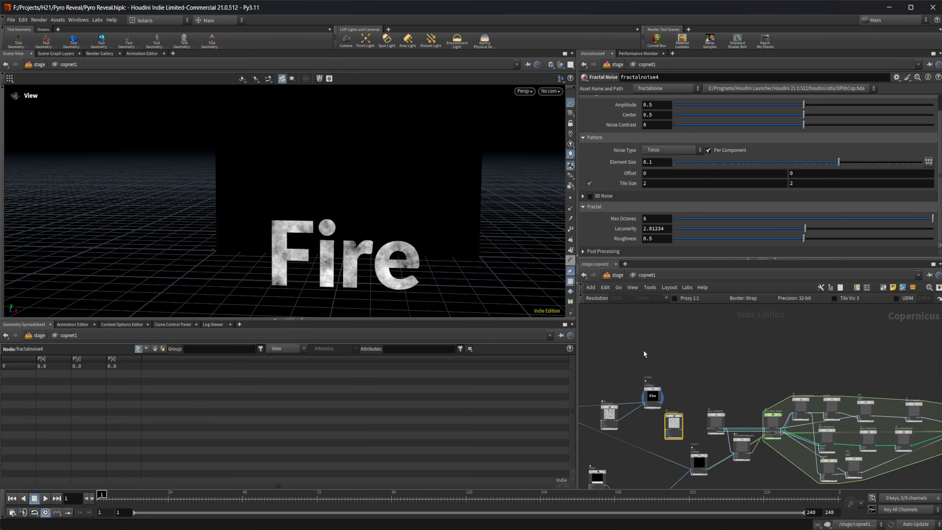
pyautogui.moveTo(643, 351); pyautogui.dragTo(722, 365, button='middle')
pyautogui.moveTo(683, 362); pyautogui.dragTo(736, 350)
pyautogui.moveTo(706, 380); pyautogui.dragTo(687, 383, button='middle')
pyautogui.scroll(5, 706, 365)
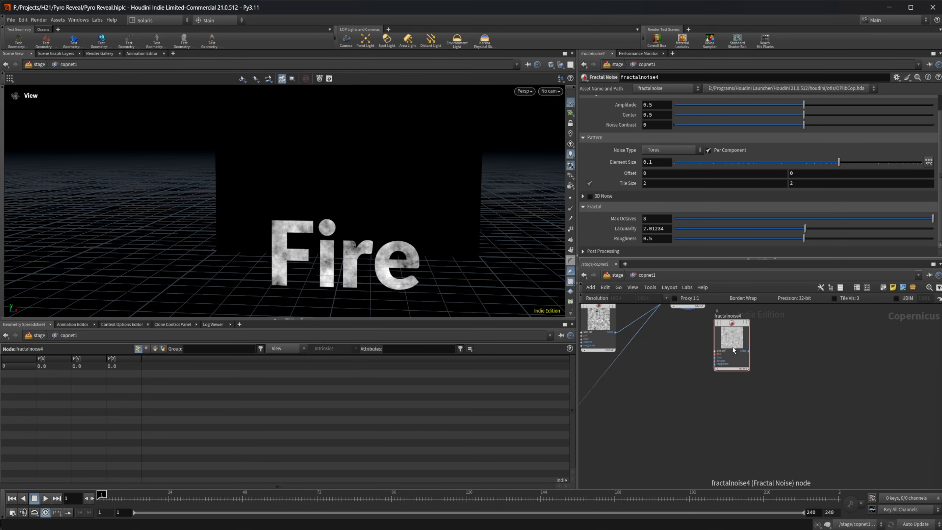
pyautogui.moveTo(732, 341); pyautogui.dragTo(735, 369)
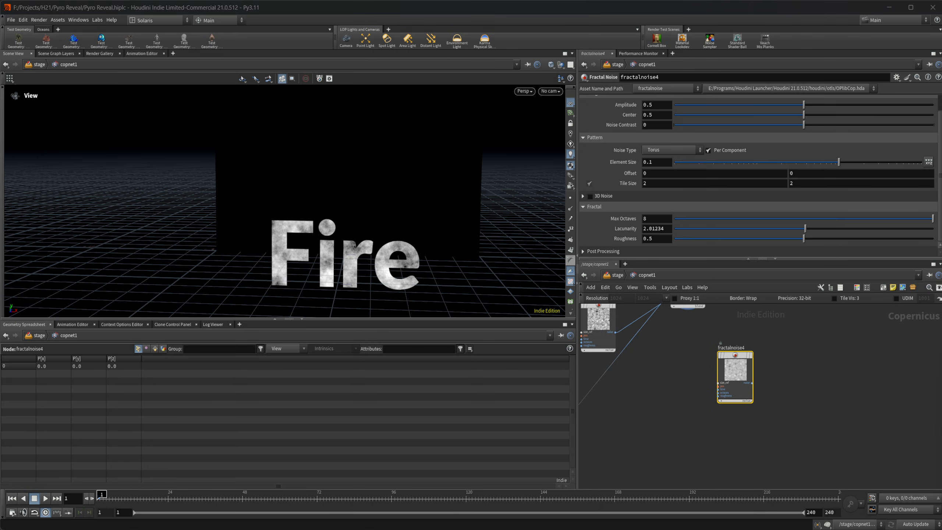
# Step: Display fractalnoise4 and set its Noise Type to Worley Cellular F2-F1
pyautogui.moveTo(667, 442); pyautogui.dragTo(562, 448, button='middle')
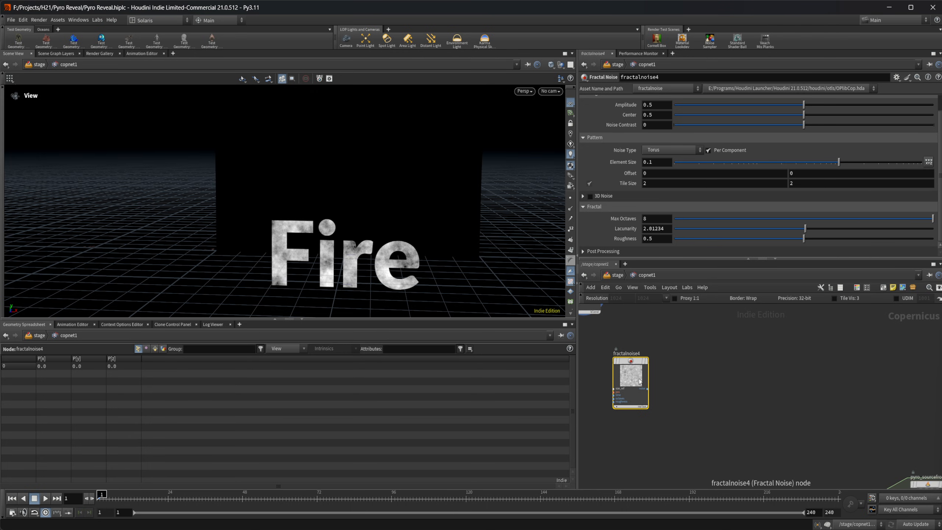
pyautogui.scroll(1, 685, 179)
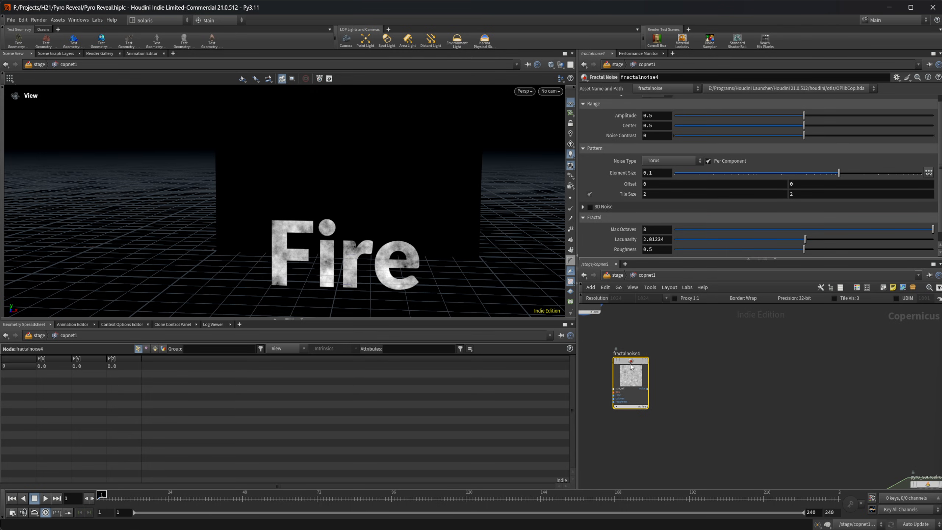
pyautogui.click(646, 361)
pyautogui.click(670, 163)
pyautogui.click(683, 197)
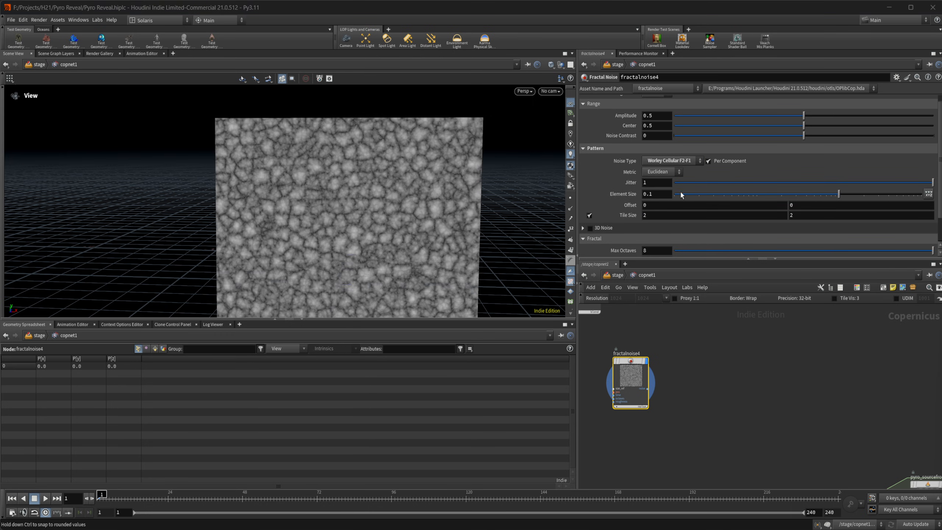
# Step: Set fractalnoise4's Center to 0.278, Noise Contrast to 0.076, both Offset values to 16.2 and Roughness to 0
pyautogui.moveTo(801, 127); pyautogui.dragTo(746, 133)
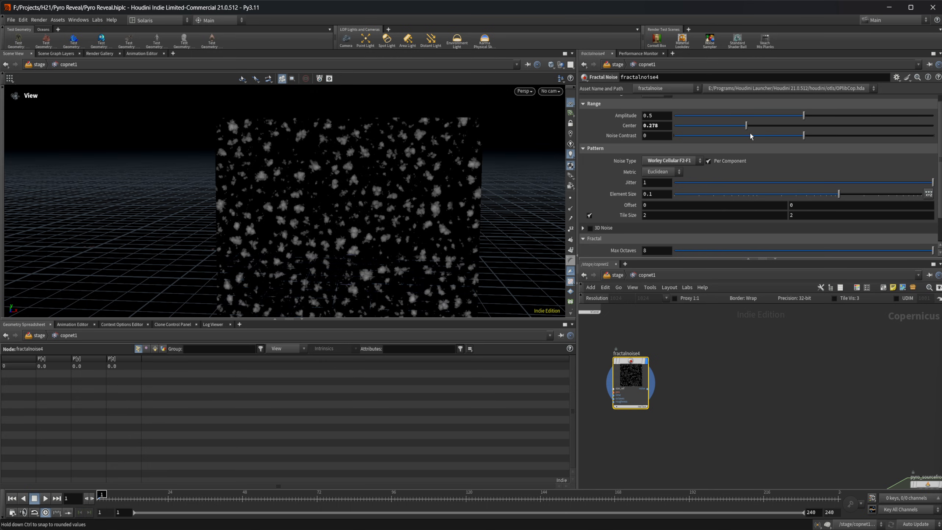
pyautogui.moveTo(804, 136); pyautogui.dragTo(814, 142)
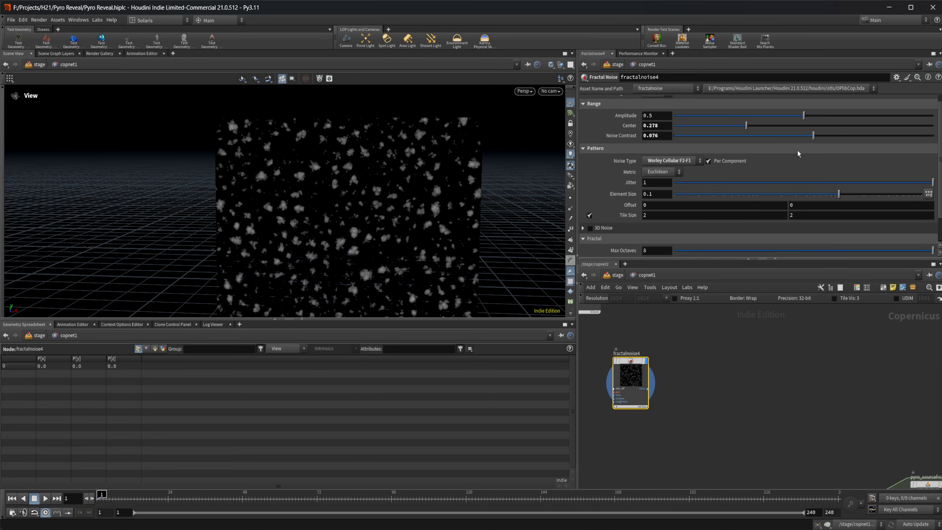
pyautogui.scroll(-2, 614, 196)
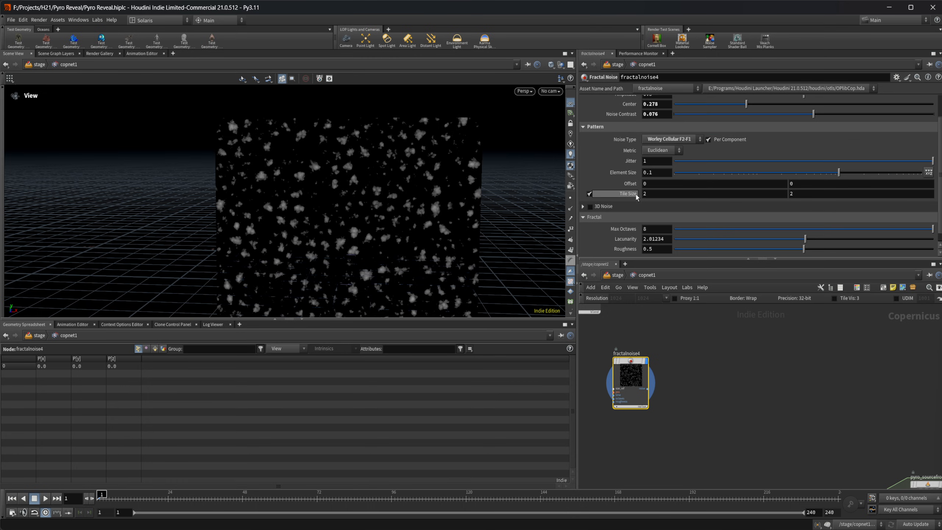
pyautogui.moveTo(633, 184); pyautogui.dragTo(633, 184, button='middle')
pyautogui.moveTo(766, 197); pyautogui.dragTo(838, 197, button='middle')
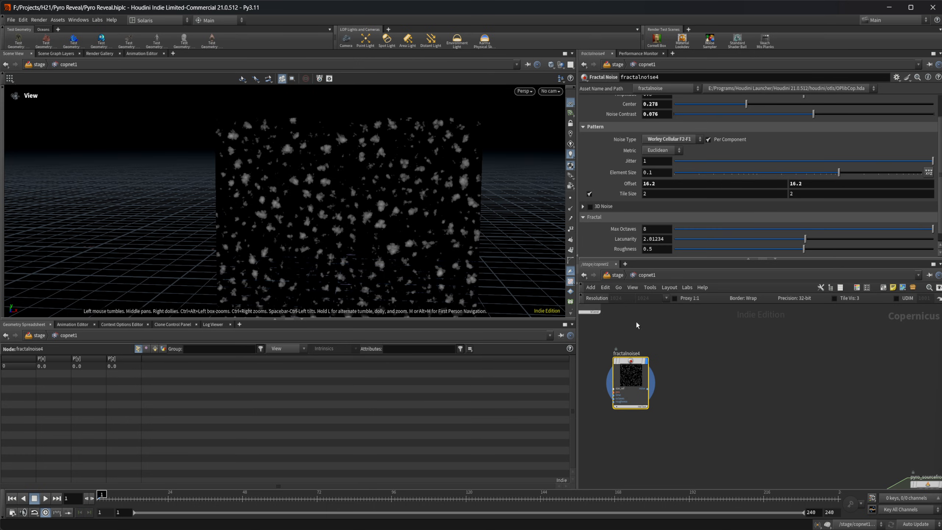
pyautogui.moveTo(804, 249); pyautogui.dragTo(687, 249)
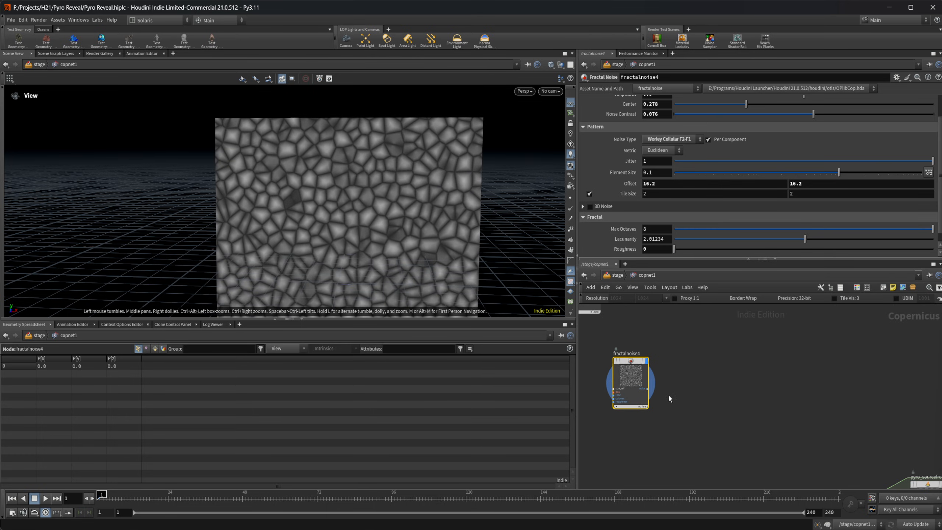
# Step: Add a Remap fed by fractalnoise4 and reverse its ramp into a steep falloff near the start, isolating thin cell borders
pyautogui.press('Tab')
pyautogui.write('remp')
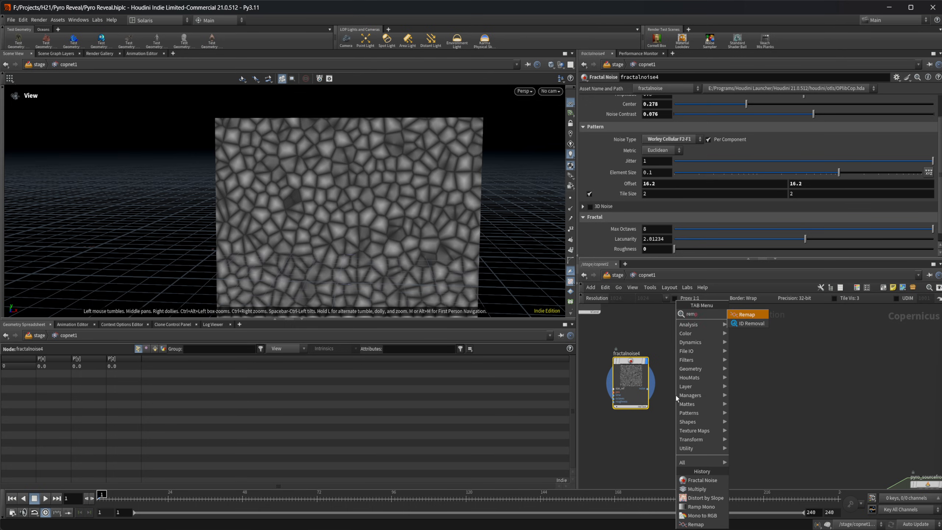
pyautogui.press('Return')
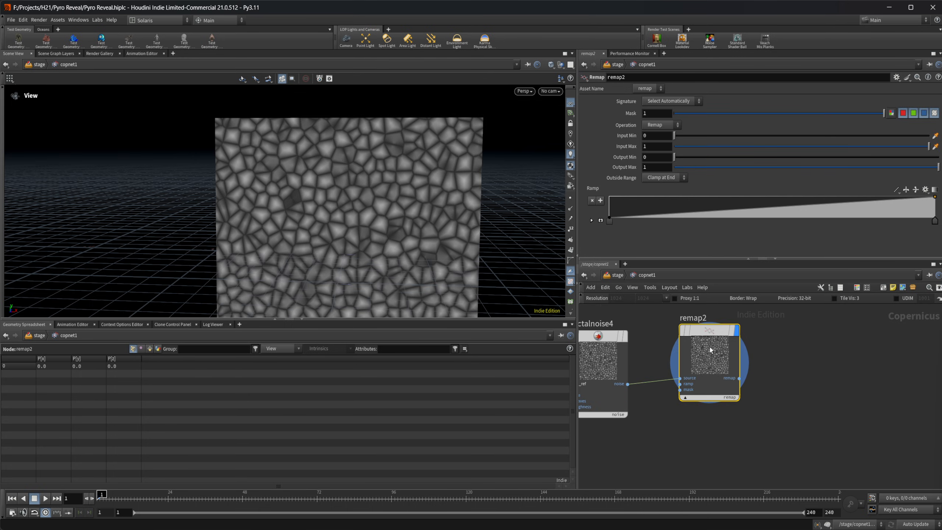
pyautogui.moveTo(611, 220); pyautogui.dragTo(644, 222)
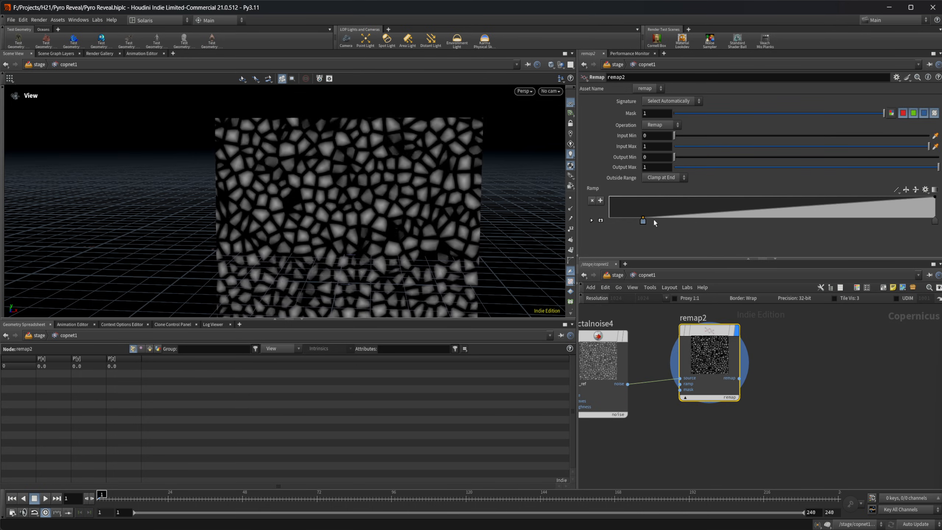
pyautogui.moveTo(934, 222); pyautogui.dragTo(625, 225)
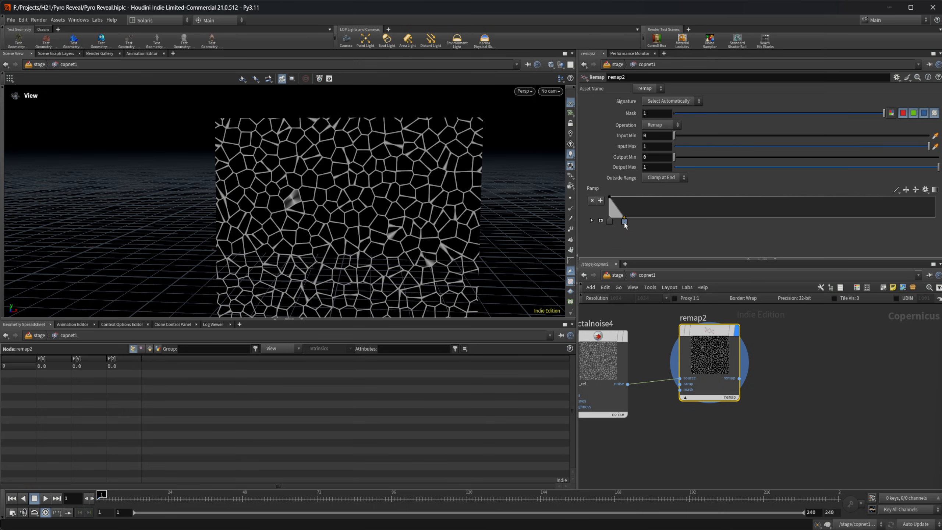
pyautogui.scroll(5, 368, 225)
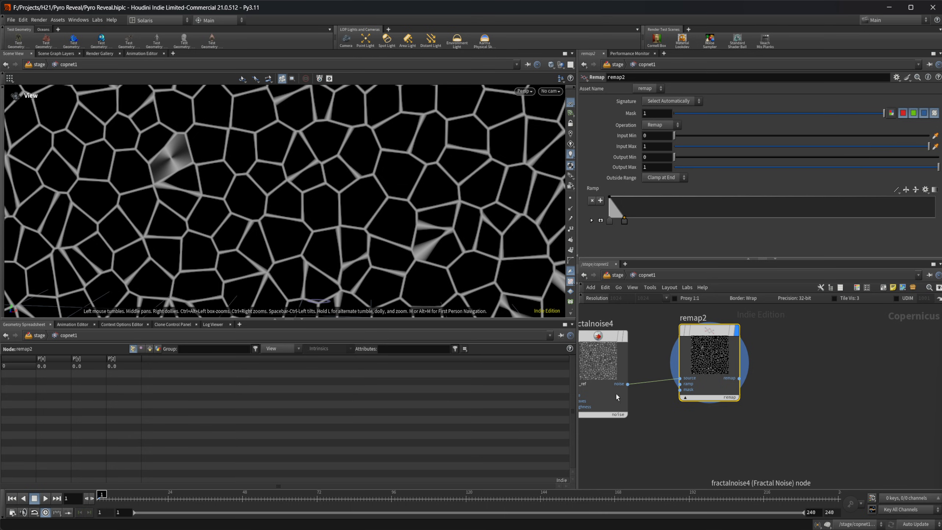
# Step: Add a Multiply node and connect remap2's output to its bg input
pyautogui.moveTo(848, 385); pyautogui.dragTo(808, 377, button='middle')
pyautogui.scroll(1, 808, 378)
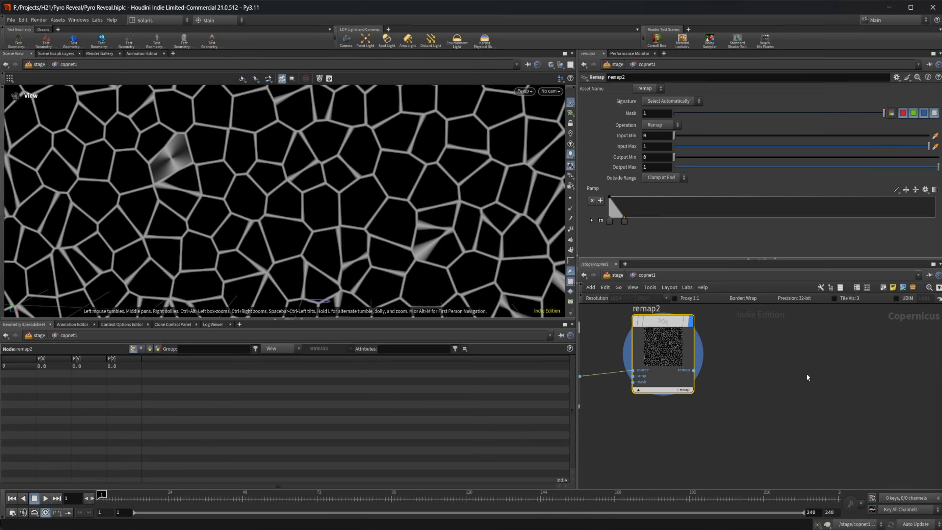
pyautogui.press('Tab')
pyautogui.write('multiply')
pyautogui.press('Return')
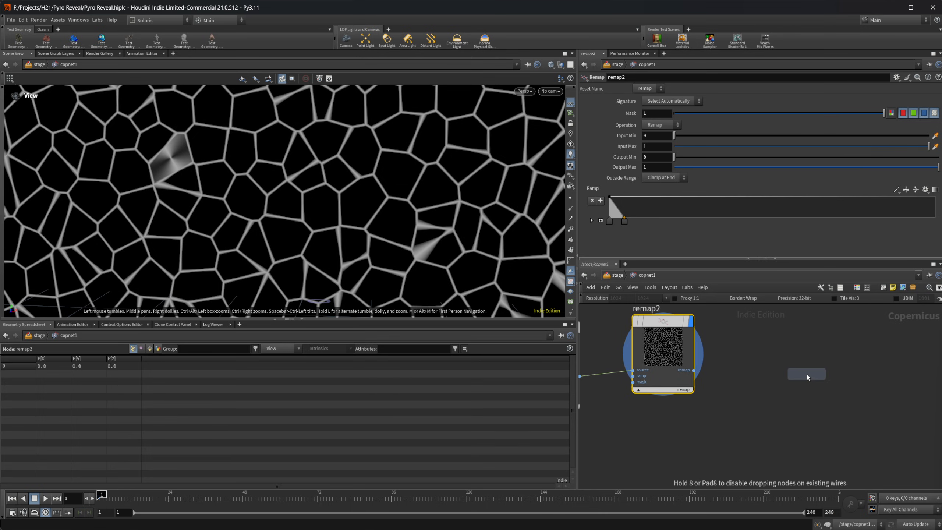
pyautogui.click(807, 376)
pyautogui.moveTo(815, 405); pyautogui.dragTo(815, 391)
pyautogui.scroll(1, 736, 382)
pyautogui.moveTo(687, 368); pyautogui.dragTo(784, 416)
pyautogui.press('l')
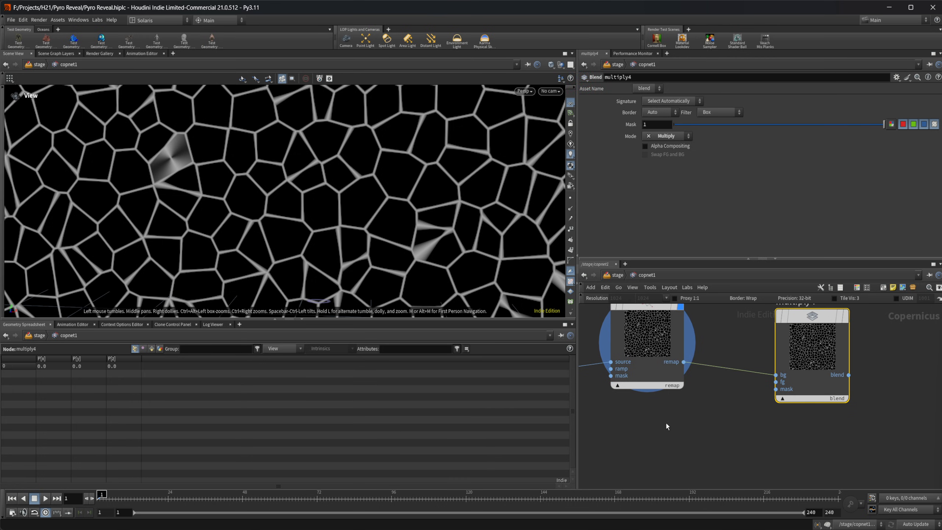
# Step: Add a Fractal Noise below remap2, connect it to multiply4's fg input, and display multiply4
pyautogui.press('Tab')
pyautogui.write('frac')
pyautogui.press('Return')
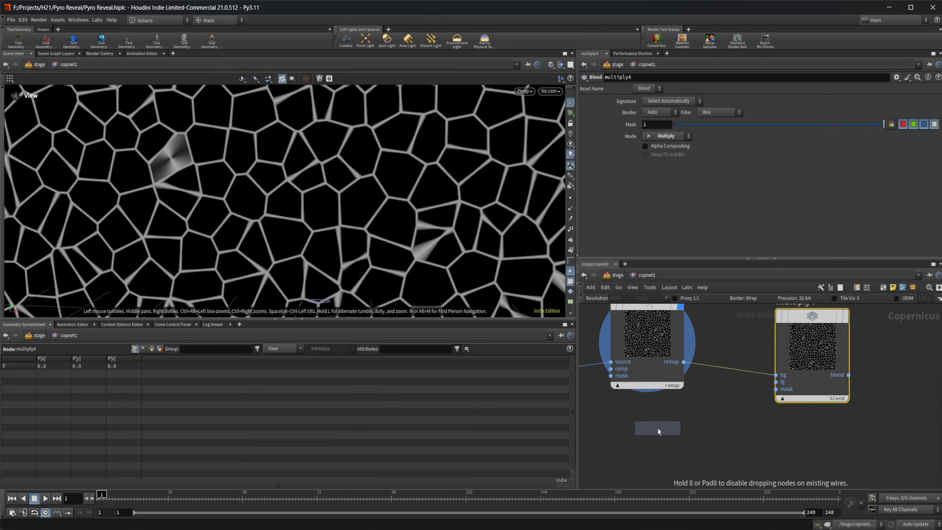
pyautogui.click(658, 430)
pyautogui.moveTo(683, 445); pyautogui.dragTo(765, 333)
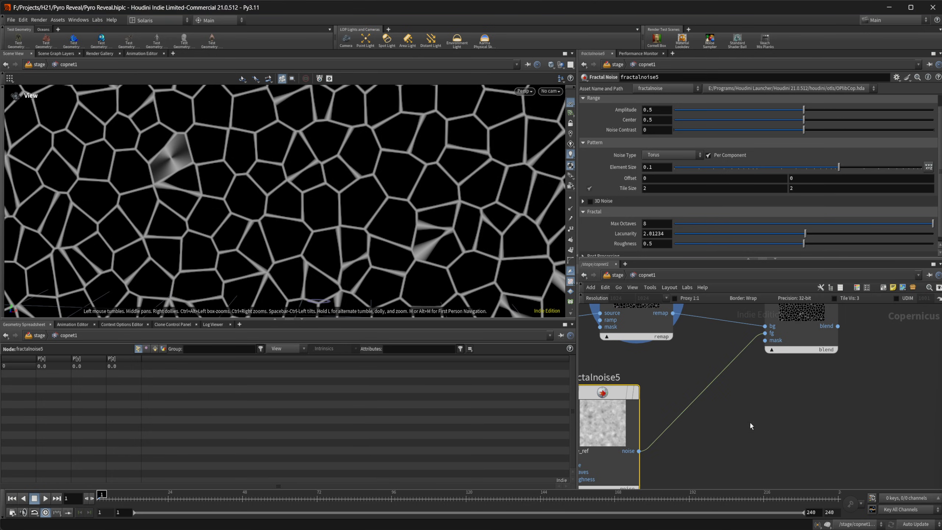
pyautogui.moveTo(750, 423); pyautogui.dragTo(737, 470, button='middle')
pyautogui.moveTo(610, 451); pyautogui.dragTo(666, 430, button='middle')
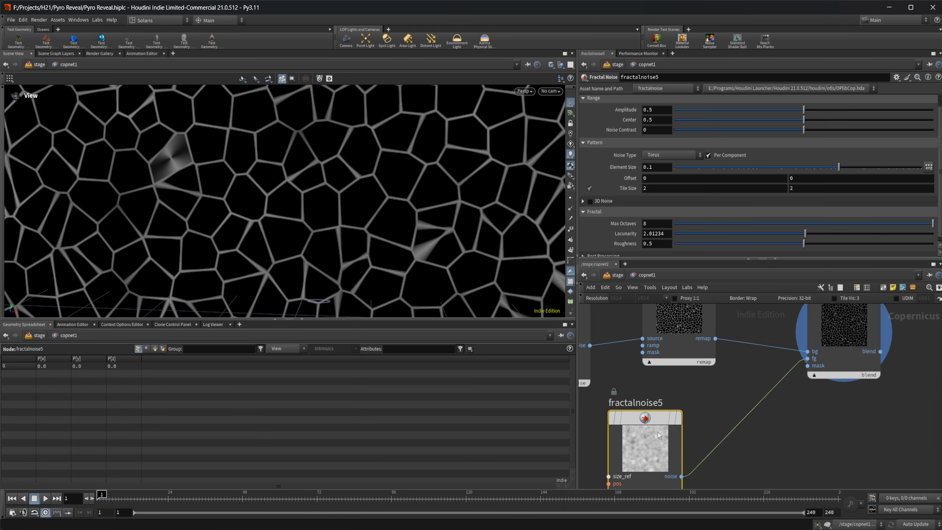
pyautogui.scroll(-5, 357, 226)
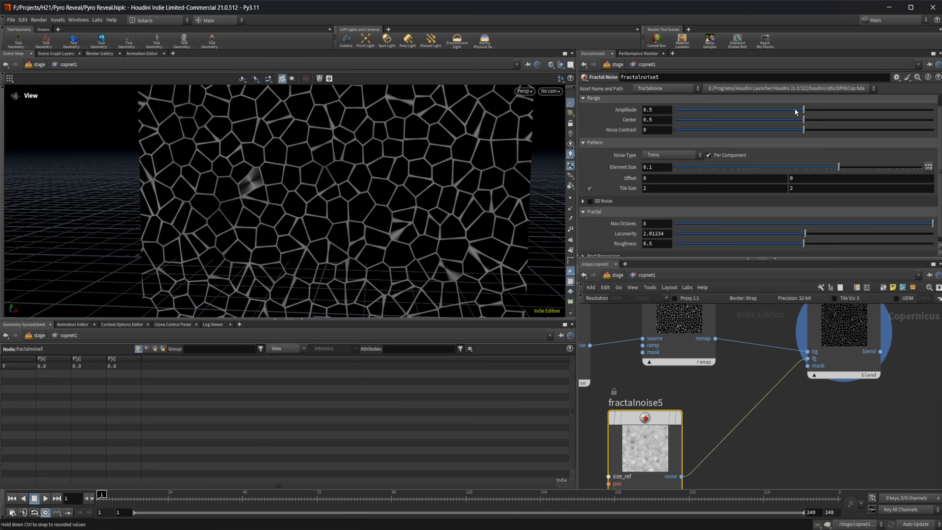
# Step: Set fractalnoise5's Amplitude to 0.732, Center to 0.038, Noise Contrast to 0.726 and Element Size to 0.0432466
pyautogui.moveTo(806, 113); pyautogui.dragTo(864, 117)
pyautogui.moveTo(801, 125); pyautogui.dragTo(694, 125)
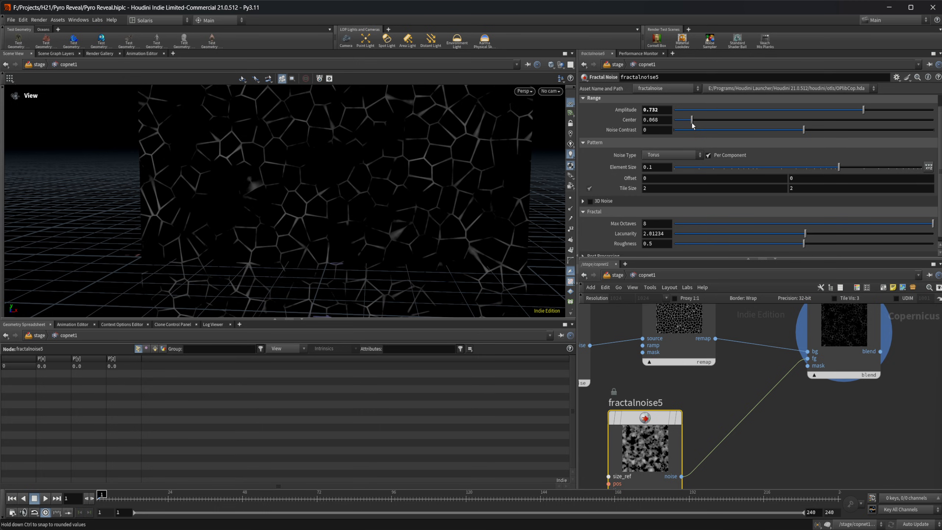
pyautogui.moveTo(687, 123); pyautogui.dragTo(685, 123)
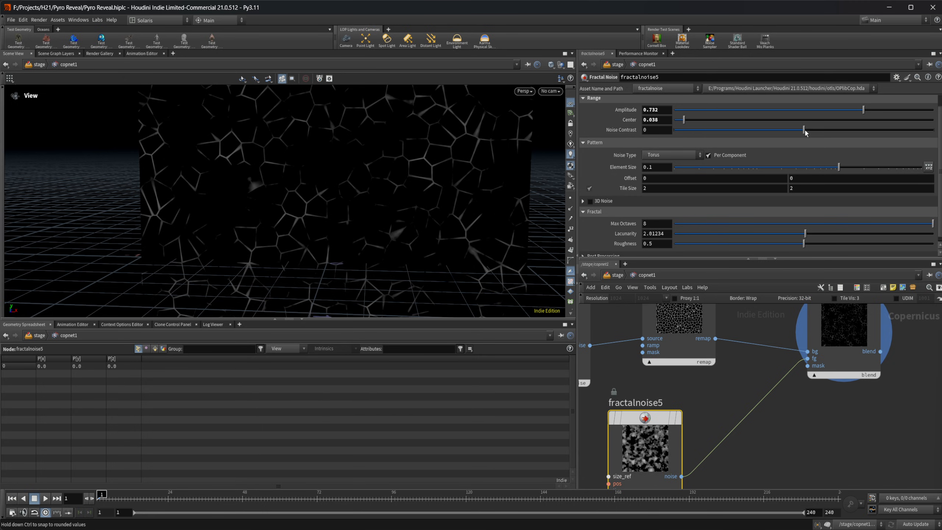
pyautogui.moveTo(805, 130); pyautogui.dragTo(894, 129)
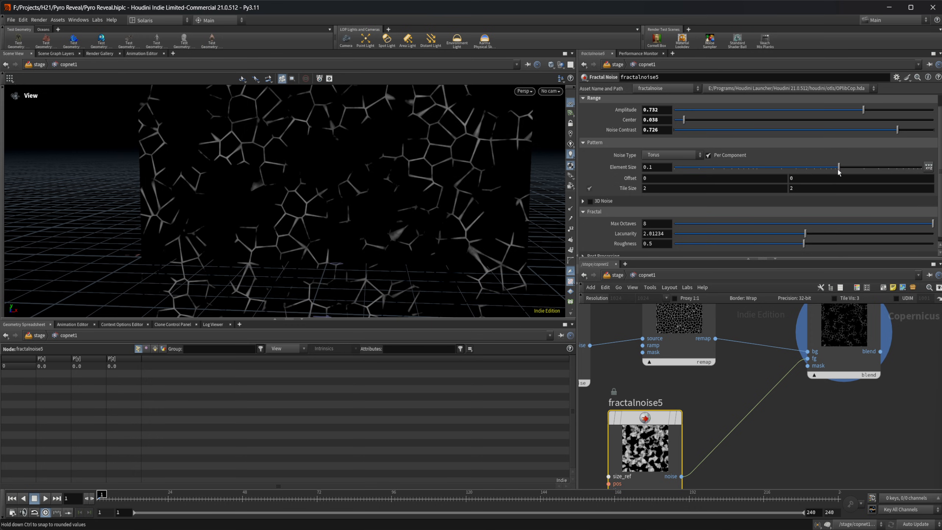
pyautogui.moveTo(839, 171); pyautogui.dragTo(809, 169)
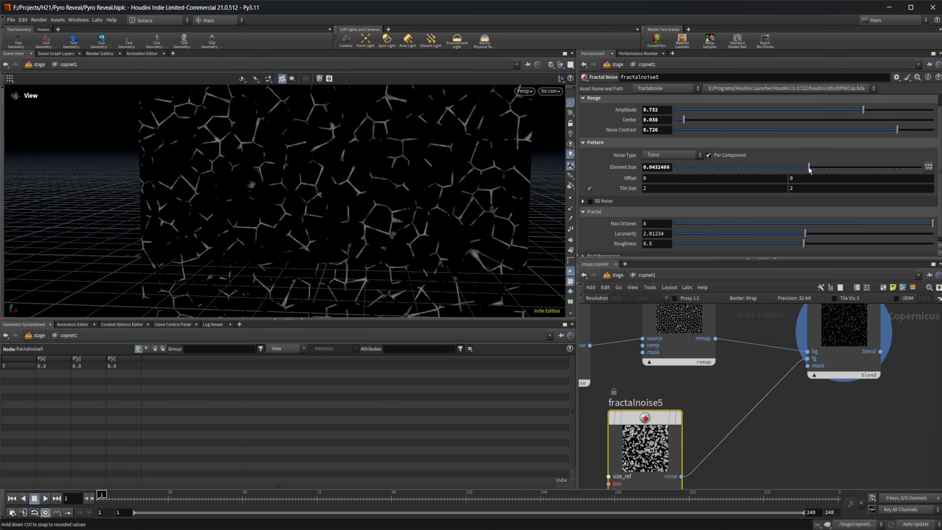
# Step: Add a Mono to RGB node beside multiply4's output
pyautogui.moveTo(781, 434); pyautogui.dragTo(742, 445, button='middle')
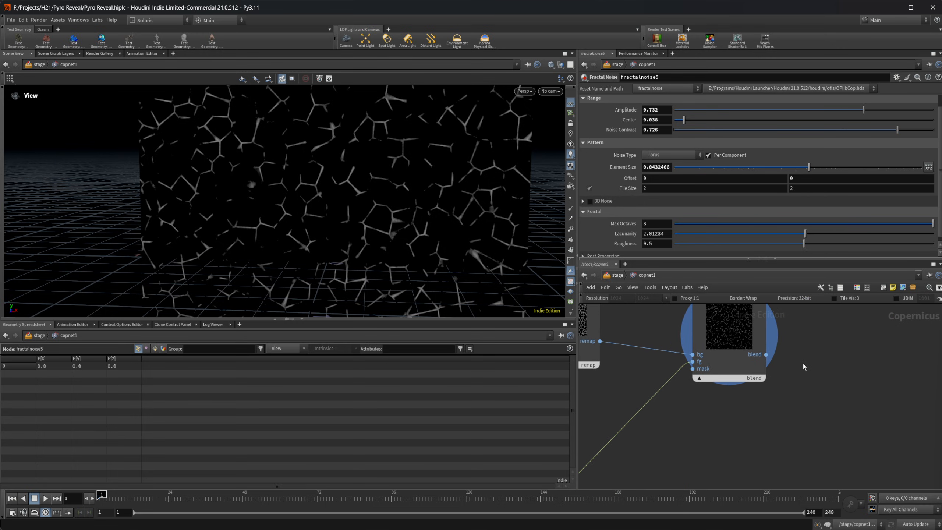
pyautogui.press('o')
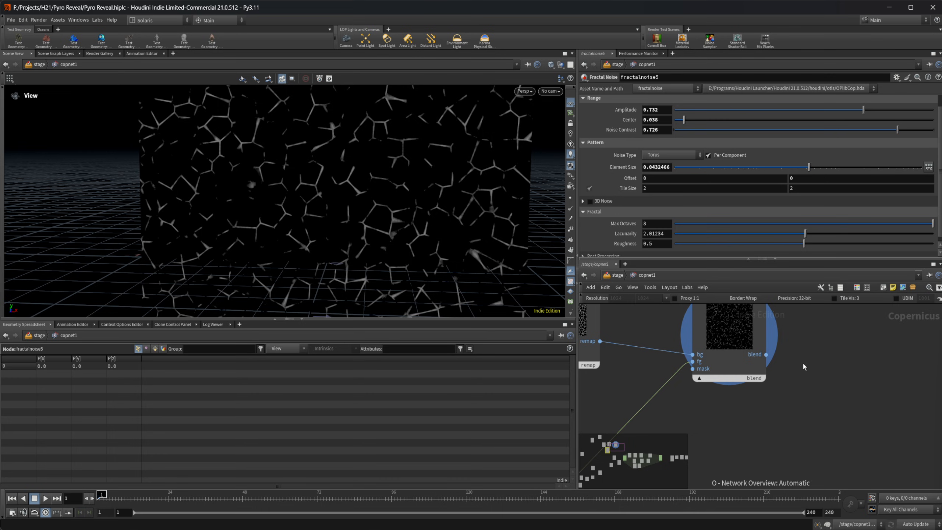
pyautogui.scroll(1, 802, 362)
pyautogui.press('Tab')
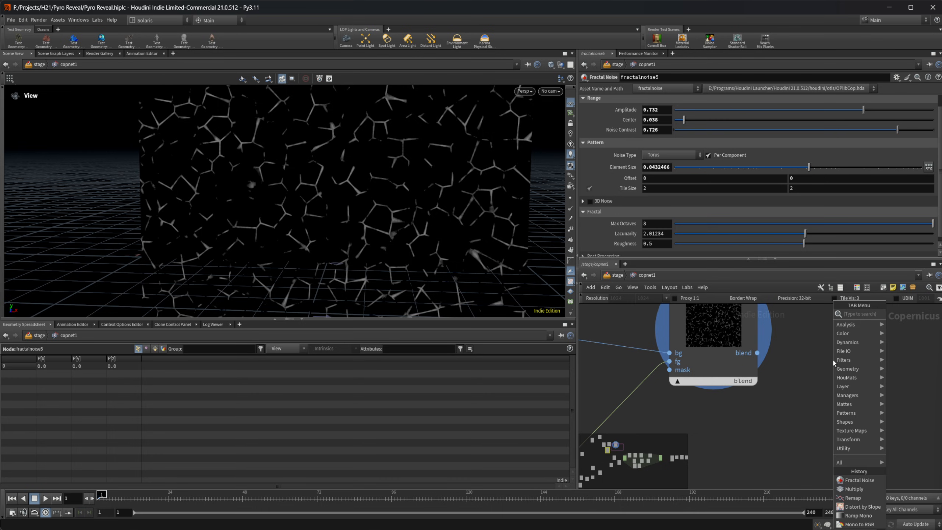
pyautogui.write('mono to')
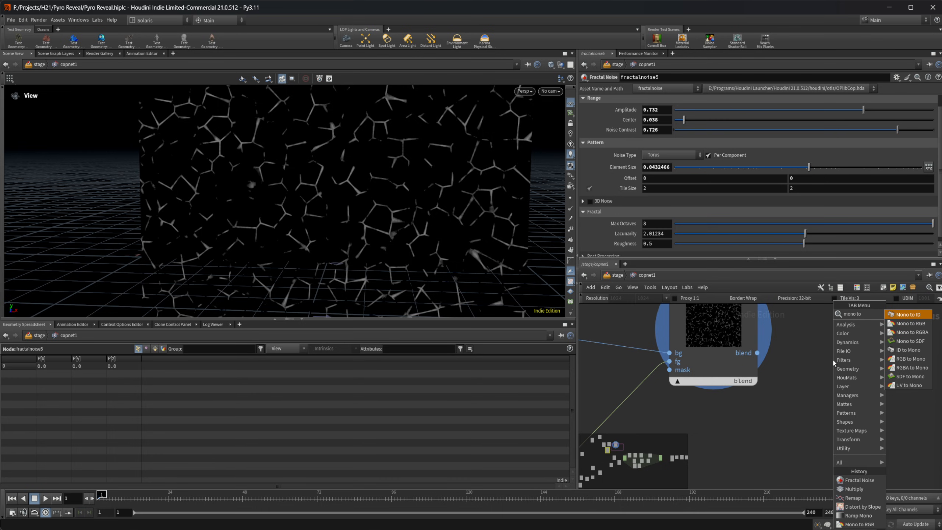
pyautogui.press('Down')
pyautogui.press('Return')
pyautogui.click(832, 358)
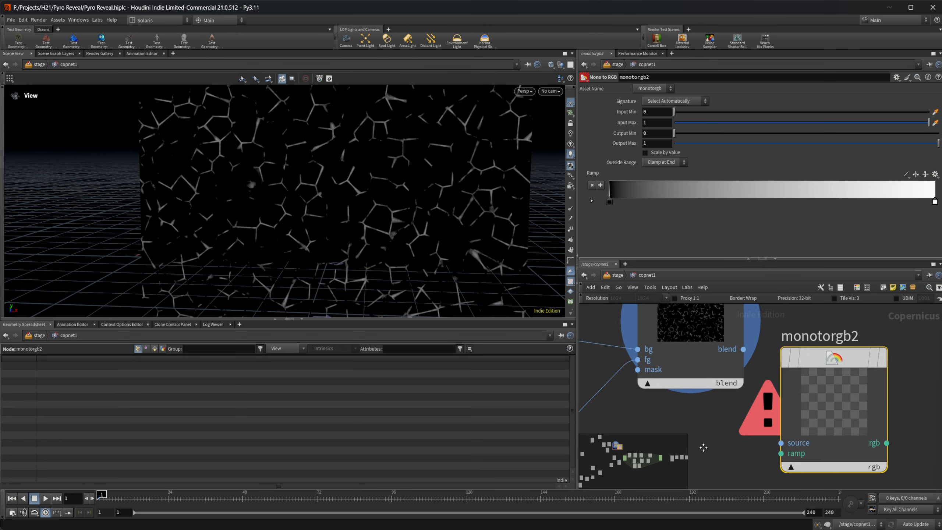
# Step: Feed multiply4 into monotorgb2, display monotorgb2, and apply the black-red-yellow-white preset to its ramp
pyautogui.scroll(-3, 703, 448)
pyautogui.moveTo(702, 402); pyautogui.dragTo(787, 375)
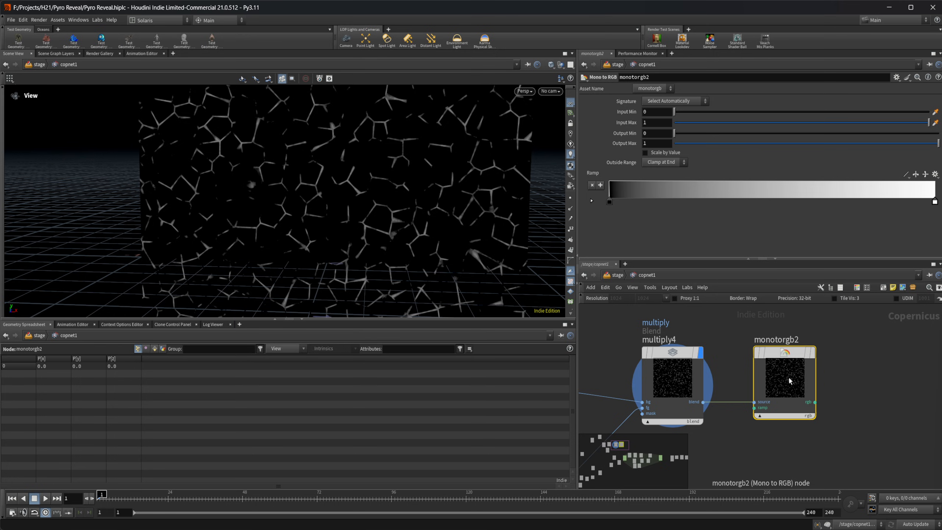
pyautogui.press('r')
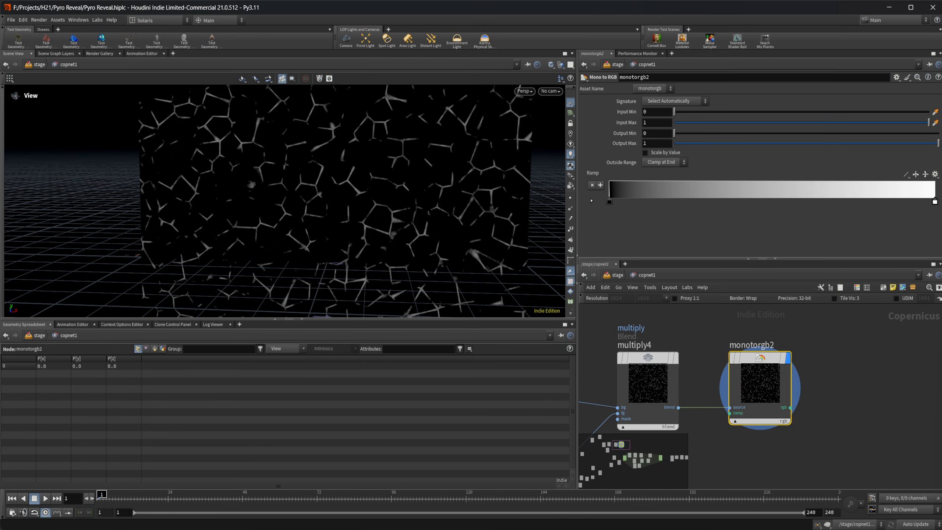
pyautogui.click(935, 174)
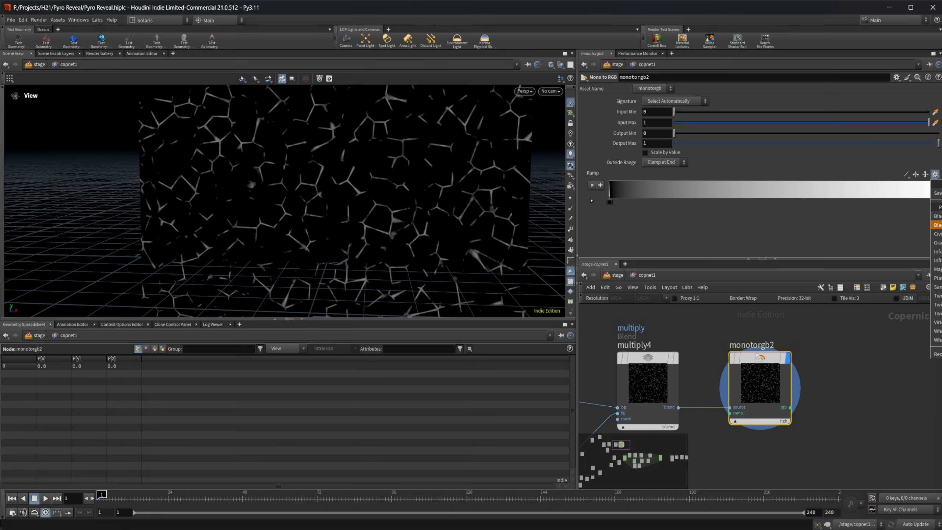
pyautogui.click(937, 224)
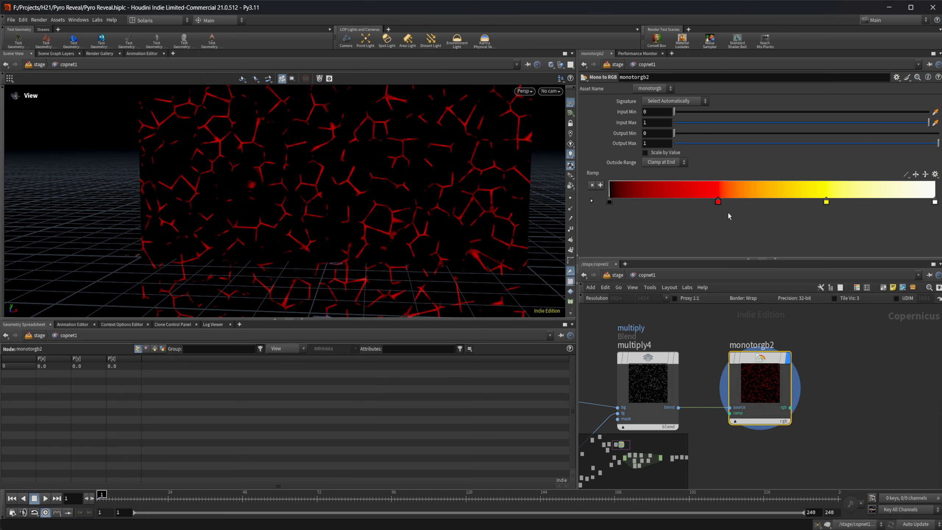
# Step: Add a dark red point to monotorgb2's ramp and gather the red, yellow and dark red points toward the black end
pyautogui.click(663, 195)
pyautogui.moveTo(663, 202); pyautogui.dragTo(705, 201)
pyautogui.moveTo(826, 202); pyautogui.dragTo(662, 203)
pyautogui.moveTo(735, 202); pyautogui.dragTo(694, 201)
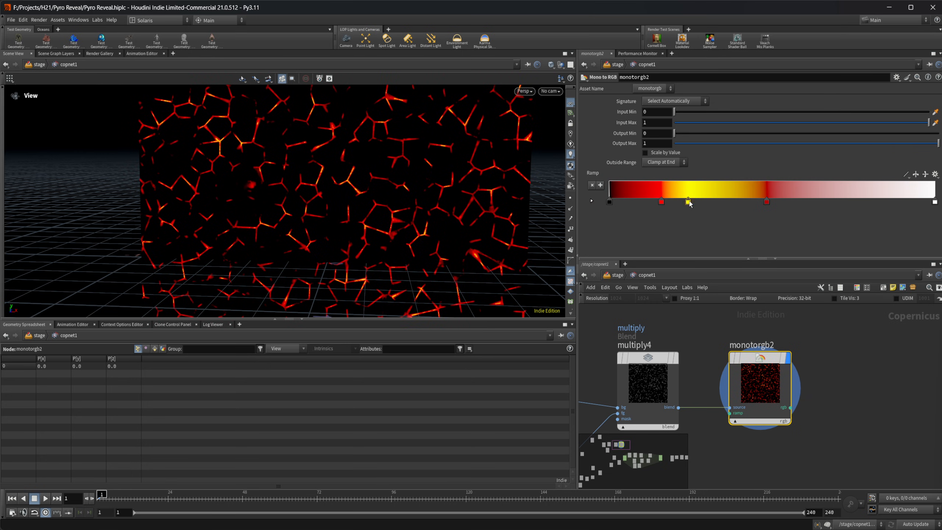
pyautogui.moveTo(766, 202); pyautogui.dragTo(716, 202)
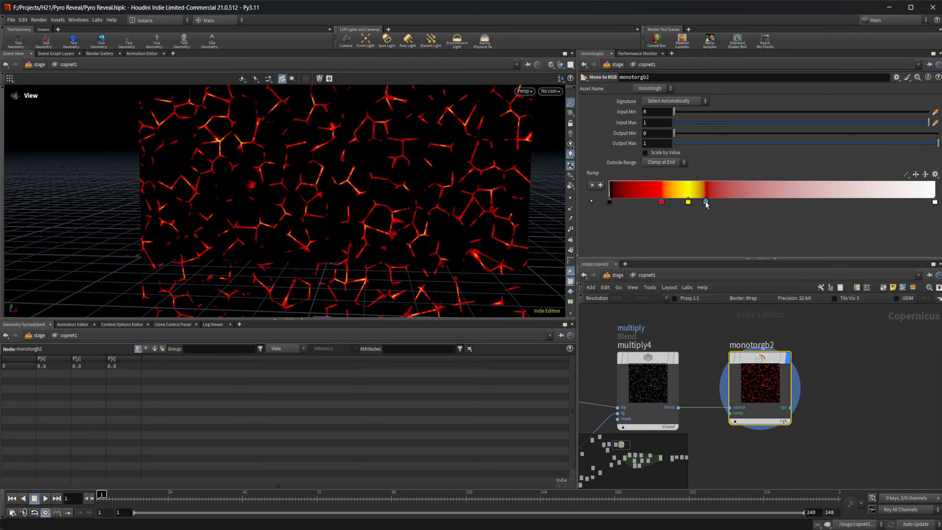
pyautogui.moveTo(707, 204); pyautogui.dragTo(703, 203)
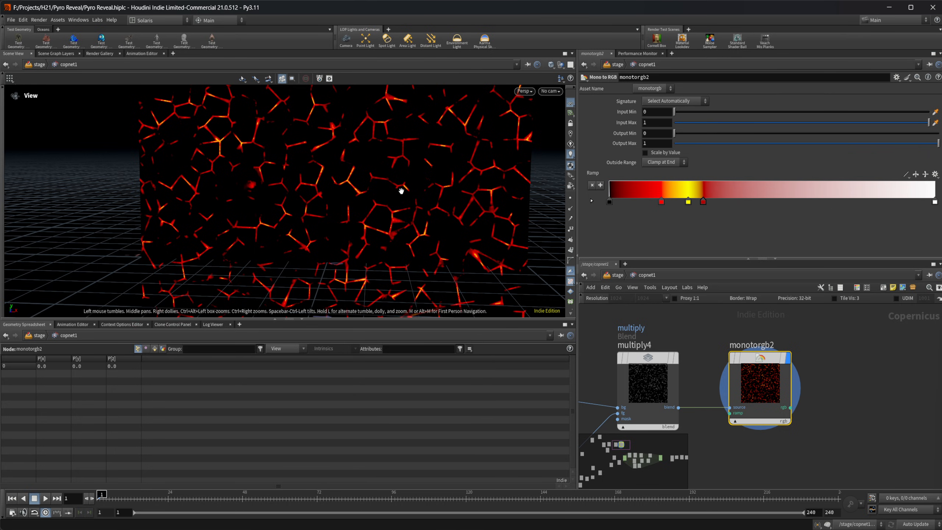
pyautogui.scroll(5, 546, 153)
pyautogui.moveTo(545, 153); pyautogui.dragTo(462, 171, button='right')
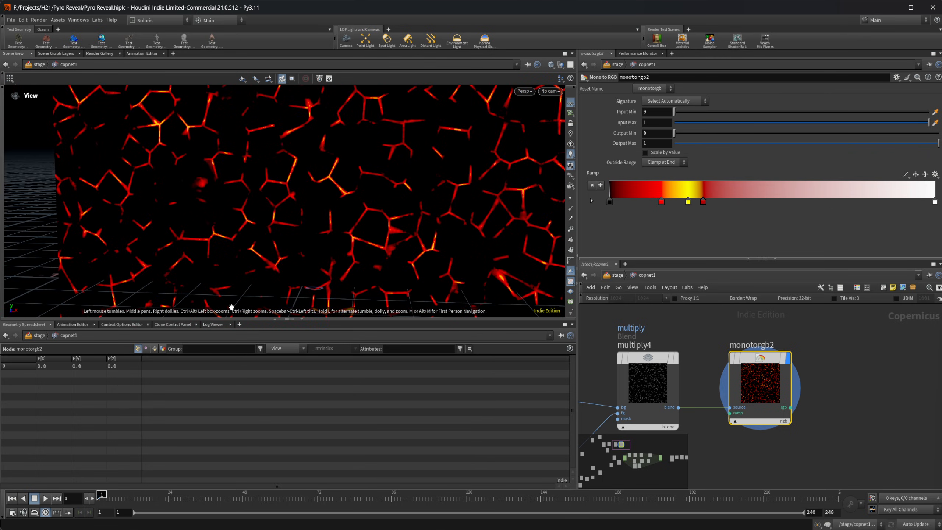
# Step: Add another Mono to RGB node above remap2
pyautogui.moveTo(826, 411); pyautogui.dragTo(758, 421, button='middle')
pyautogui.scroll(-3, 758, 418)
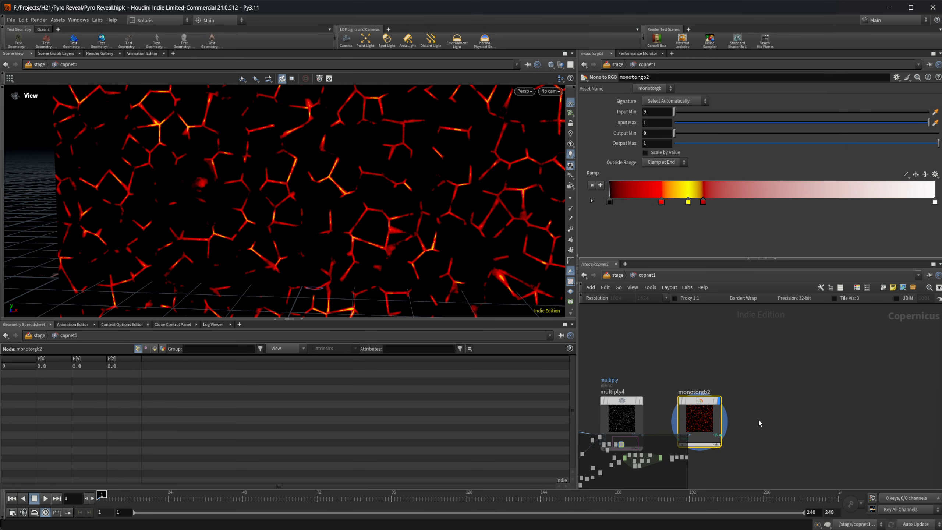
pyautogui.moveTo(727, 387); pyautogui.dragTo(793, 387, button='middle')
pyautogui.moveTo(727, 364); pyautogui.dragTo(768, 333, button='middle')
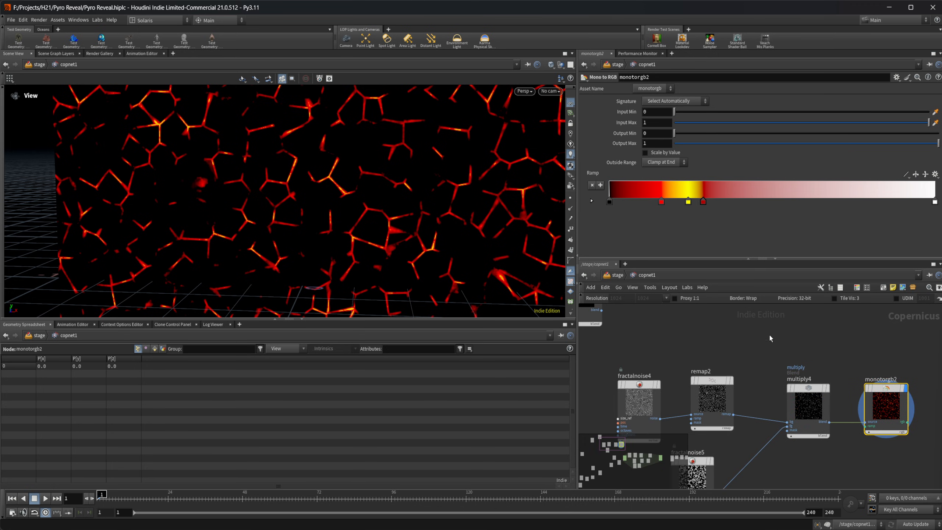
pyautogui.press('Tab')
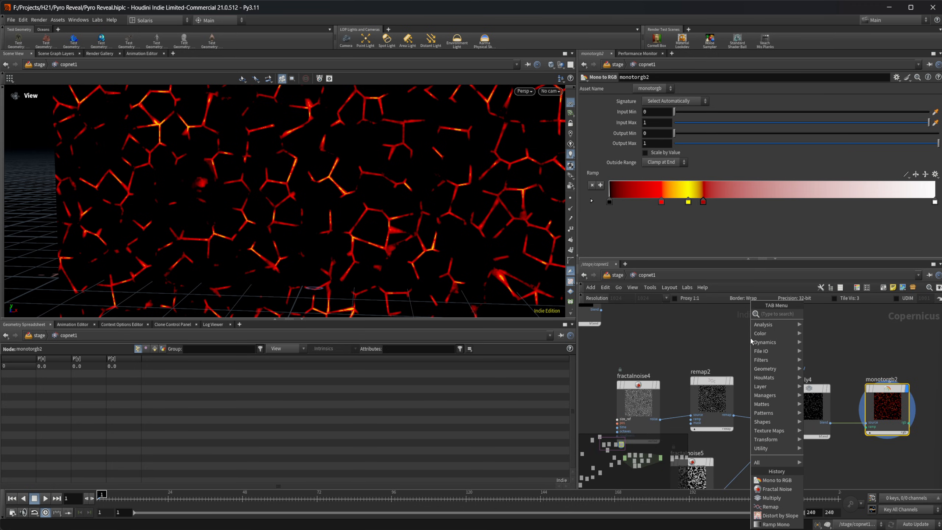
pyautogui.write('mon')
pyautogui.press('Down')
pyautogui.press('Down')
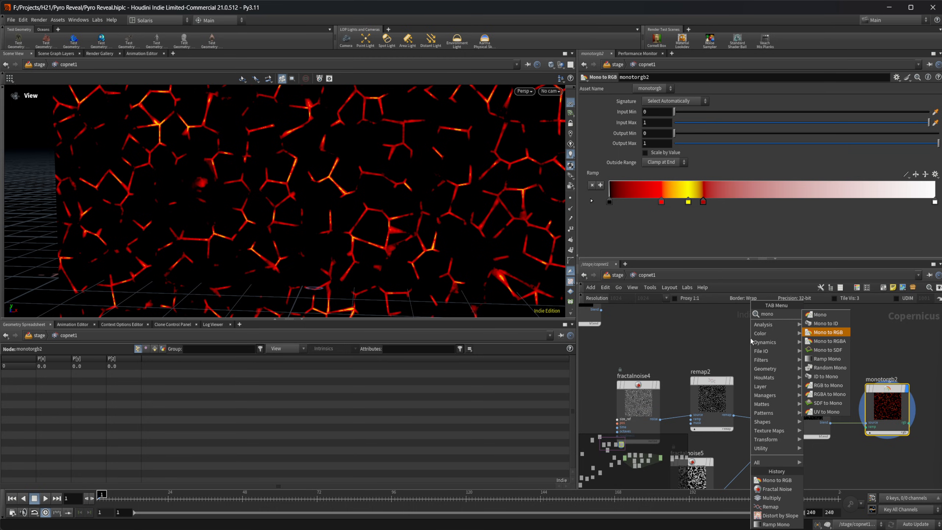
pyautogui.press('Return')
pyautogui.click(712, 315)
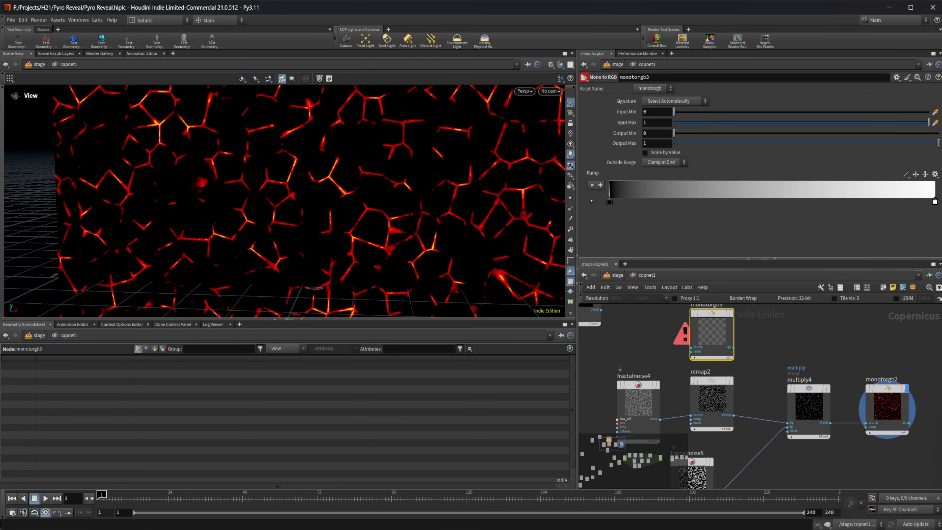
# Step: Move monotorgb3 beside multiply3, connect multiply3's output to its source input, and display monotorgb3
pyautogui.scroll(-3, 635, 395)
pyautogui.moveTo(649, 377); pyautogui.dragTo(689, 404, button='middle')
pyautogui.scroll(2, 686, 370)
pyautogui.scroll(1, 701, 358)
pyautogui.moveTo(645, 377); pyautogui.dragTo(663, 378, button='middle')
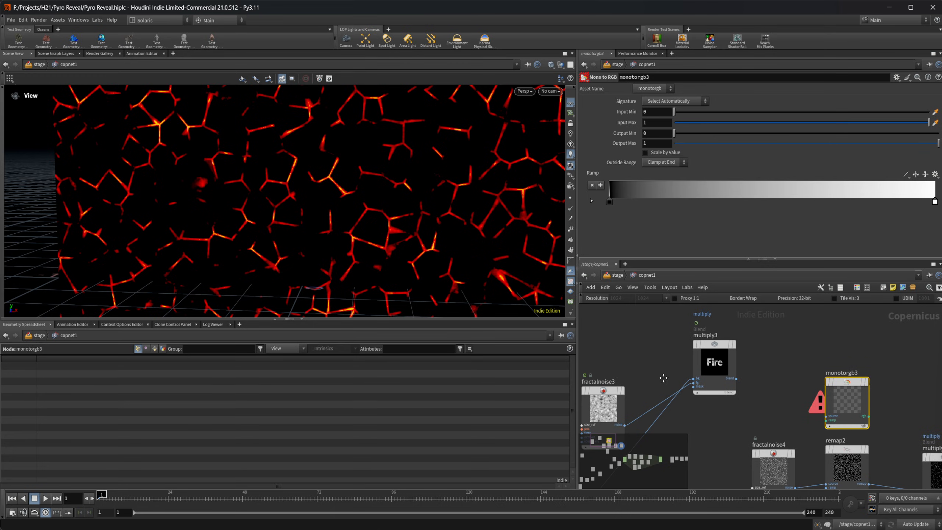
pyautogui.moveTo(845, 399); pyautogui.dragTo(835, 362)
pyautogui.moveTo(736, 379); pyautogui.dragTo(815, 368)
pyautogui.click(841, 340)
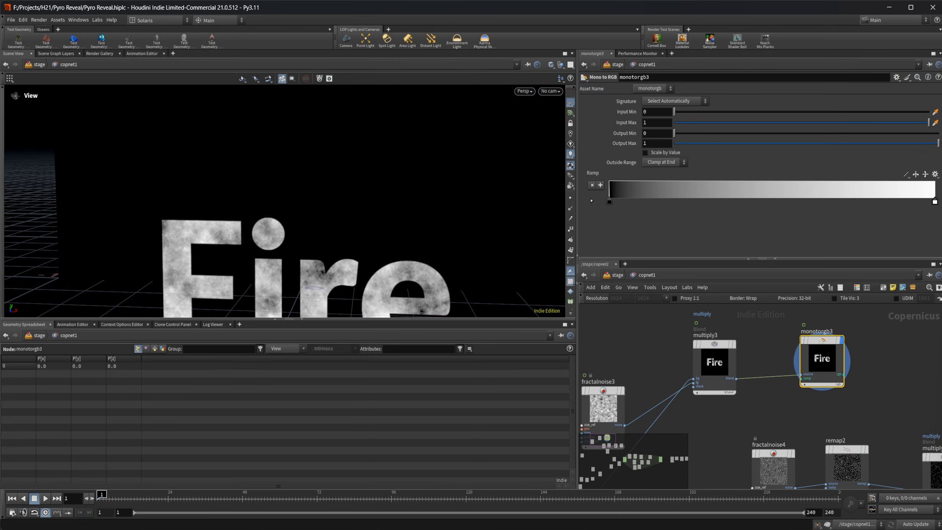
# Step: Apply the black-red-yellow-white preset to monotorgb3's ramp
pyautogui.moveTo(848, 372); pyautogui.dragTo(753, 374, button='middle')
pyautogui.click(934, 175)
pyautogui.click(938, 224)
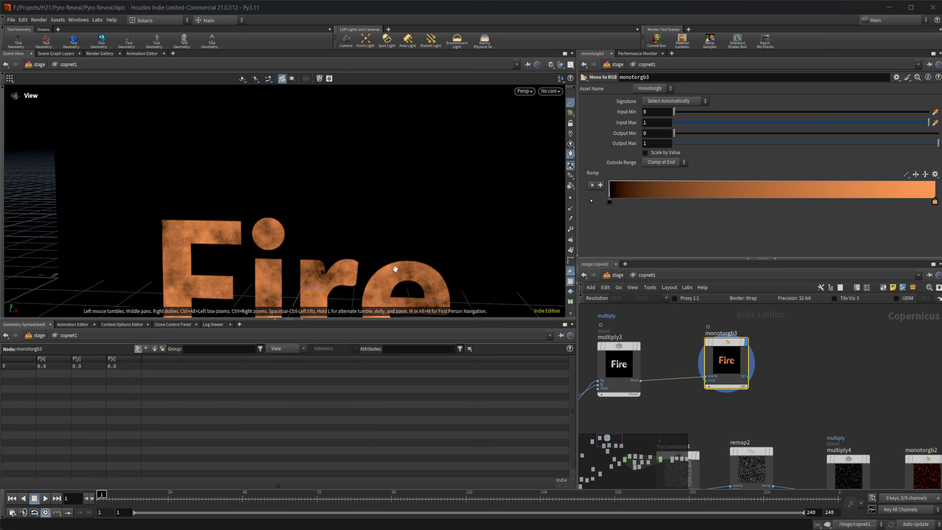
pyautogui.moveTo(345, 259); pyautogui.dragTo(294, 255, button='right')
pyautogui.moveTo(294, 256); pyautogui.dragTo(265, 203, button='middle')
pyautogui.click(935, 175)
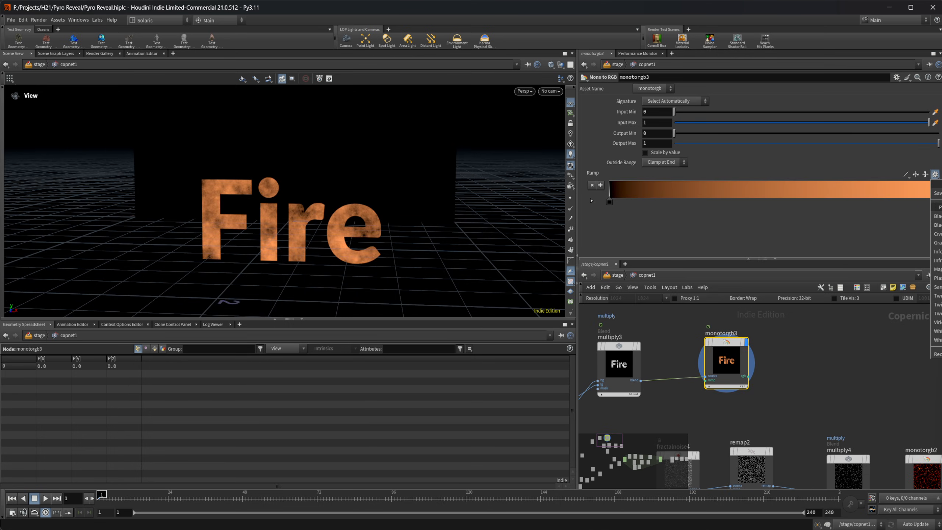
pyautogui.click(938, 225)
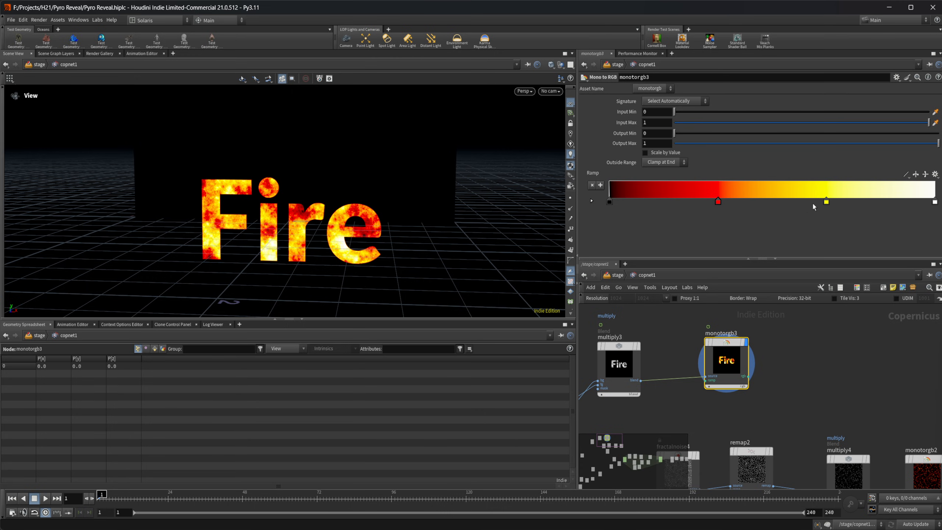
# Step: Delete the yellow and white points from monotorgb3's ramp
pyautogui.moveTo(826, 201); pyautogui.dragTo(838, 201)
pyautogui.press('Delete')
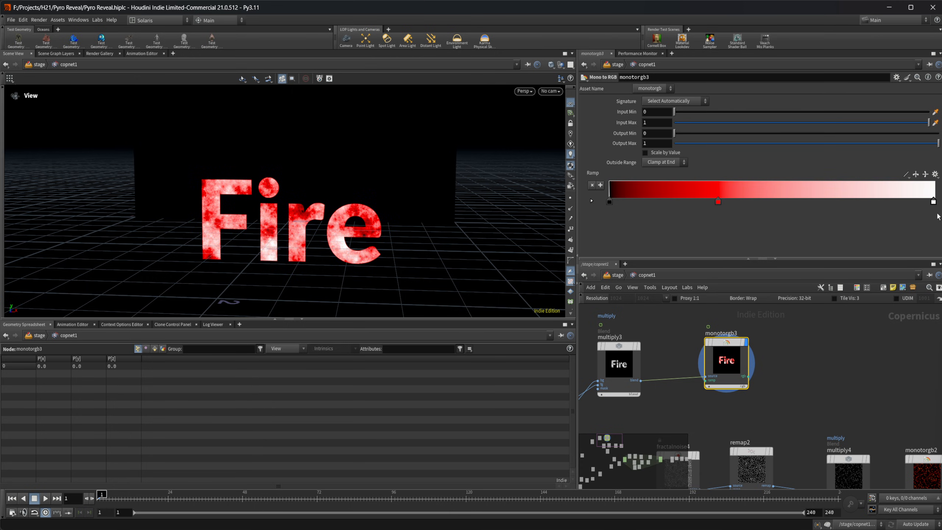
pyautogui.press('Delete')
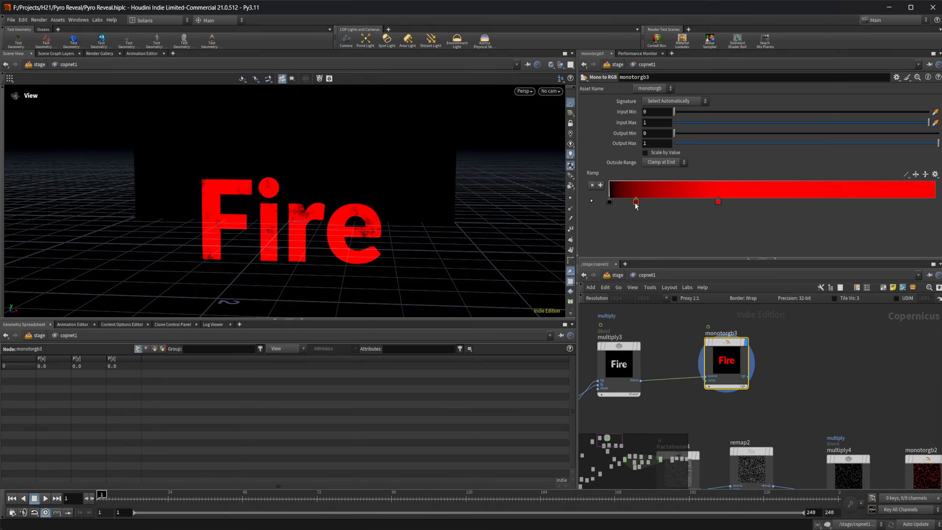
# Step: Remove the bright red point from monotorgb3's ramp and shift the dark red points to the far end from black
pyautogui.click(895, 191)
pyautogui.moveTo(720, 201); pyautogui.dragTo(935, 202)
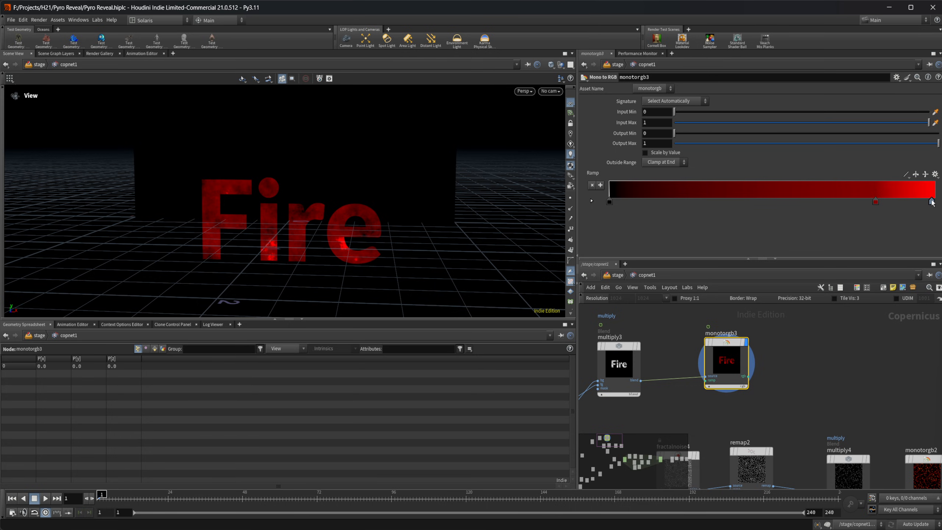
pyautogui.moveTo(873, 200); pyautogui.dragTo(889, 202)
pyautogui.click(936, 203)
pyautogui.press('Delete')
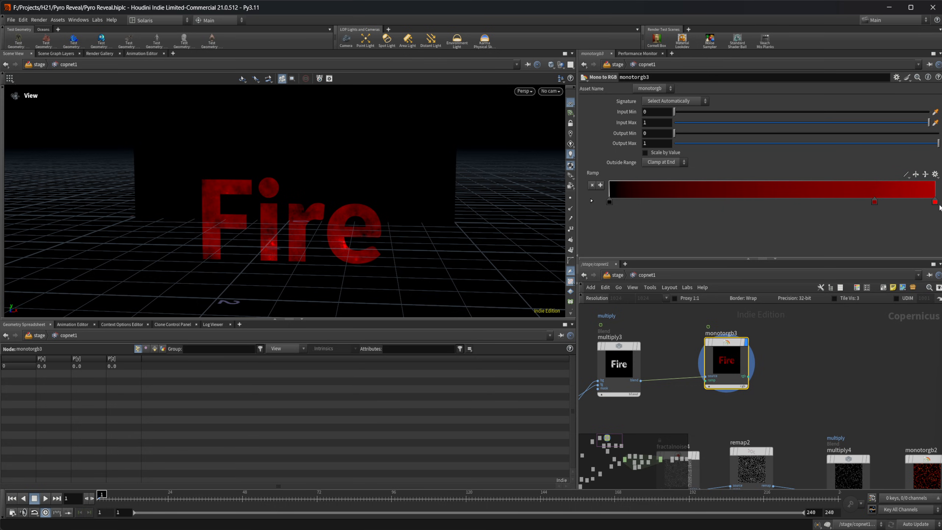
pyautogui.moveTo(934, 204); pyautogui.dragTo(883, 203)
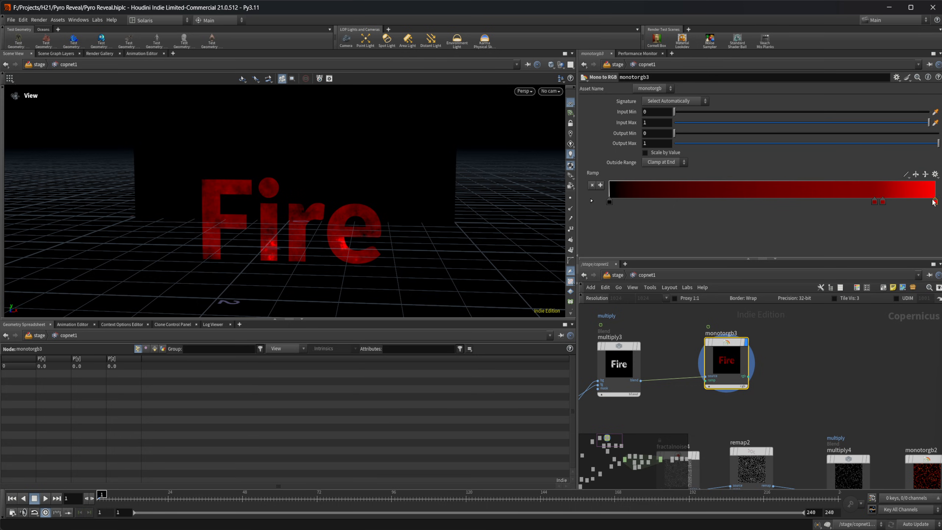
pyautogui.press('Delete')
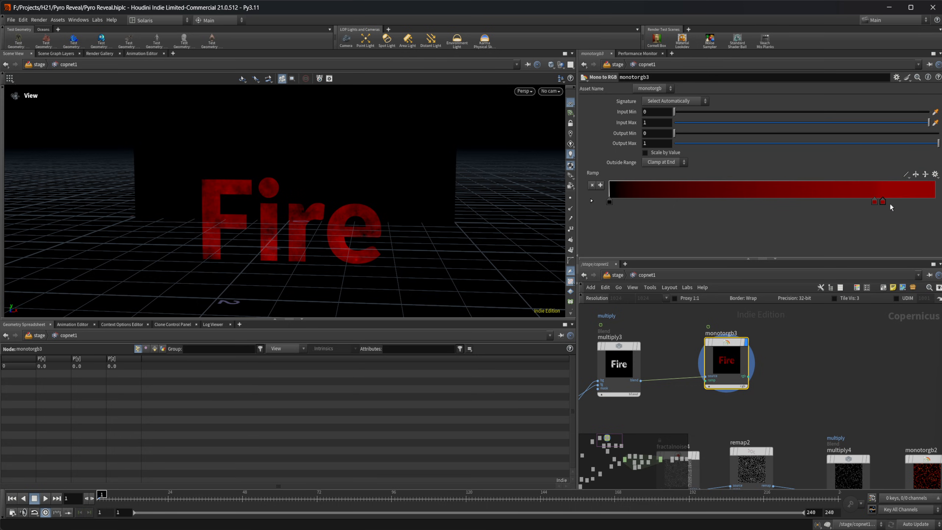
pyautogui.moveTo(883, 203)
pyautogui.mouseDown()
pyautogui.moveTo(935, 203)
pyautogui.moveTo(879, 203)
pyautogui.moveTo(915, 208)
pyautogui.moveTo(894, 206)
pyautogui.mouseUp()
# Step: Set the color of the last point on monotorgb3's ramp to 0.5, 0, 0
pyautogui.click(591, 201)
pyautogui.click(656, 232)
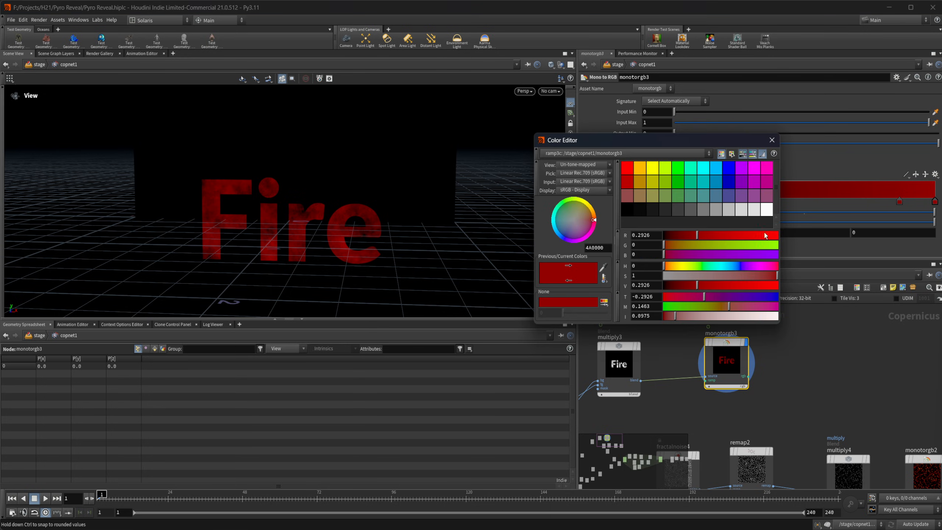
pyautogui.keyDown('ctrl'); pyautogui.moveTo(702, 282); pyautogui.dragTo(721, 286); pyautogui.keyUp('ctrl')
pyautogui.click(772, 140)
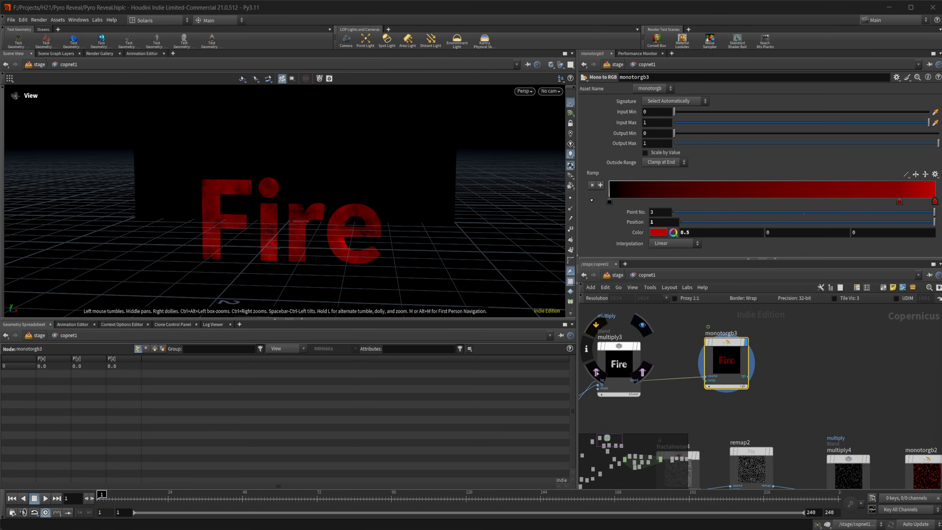
# Step: Add a Multiply node to the right of monotorgb2 and monotorgb3
pyautogui.moveTo(844, 405); pyautogui.dragTo(627, 371, button='middle')
pyautogui.press('Tab')
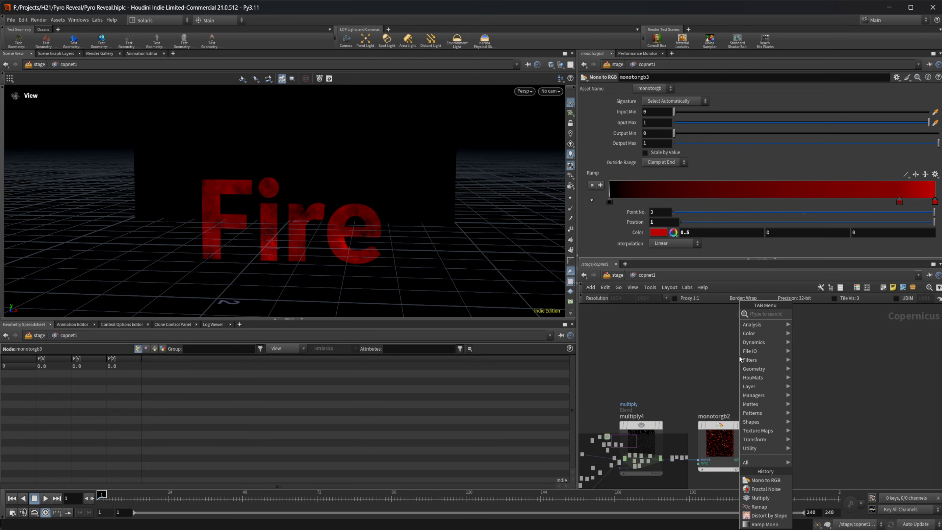
pyautogui.write('mult')
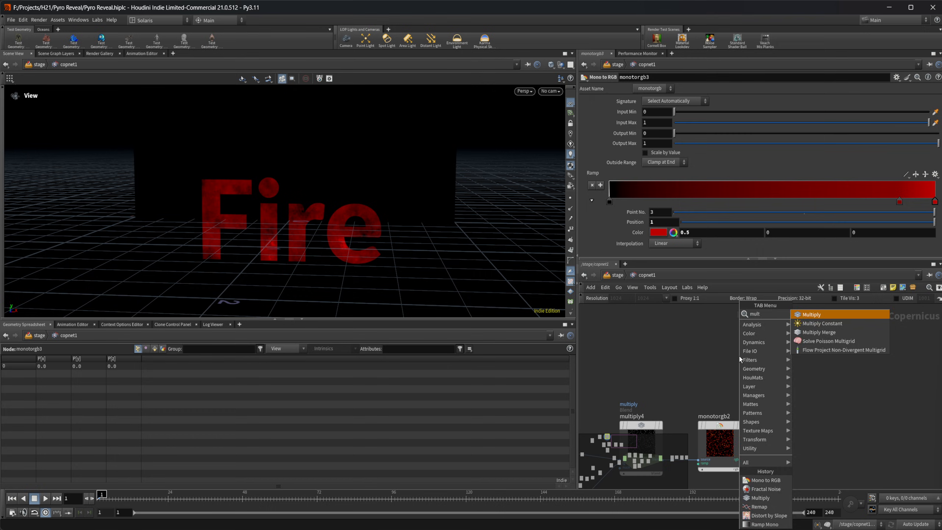
pyautogui.press('Return')
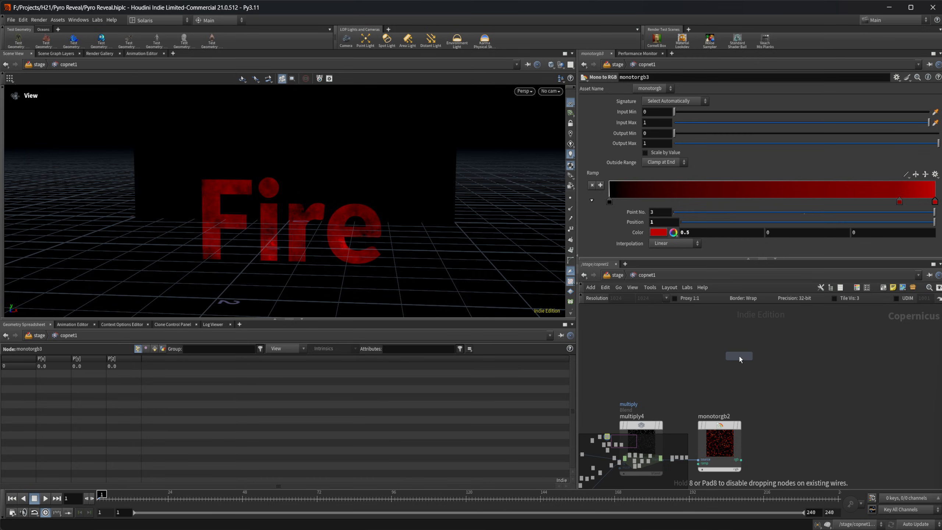
pyautogui.click(739, 356)
# Step: Connect monotorgb3 to multiply5's bg input and monotorgb2 to its fg input, and display multiply5
pyautogui.scroll(3, 704, 358)
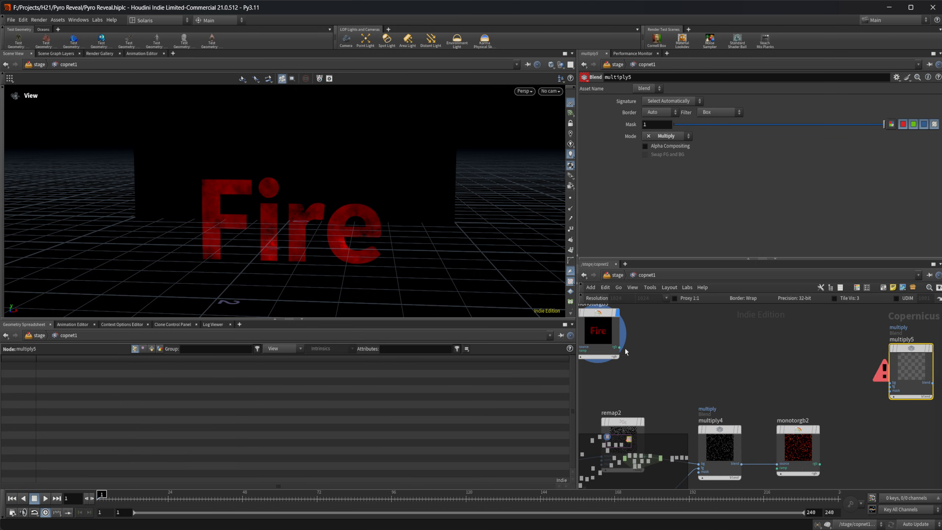
pyautogui.moveTo(622, 347); pyautogui.dragTo(889, 382)
pyautogui.moveTo(822, 439); pyautogui.dragTo(776, 432, button='middle')
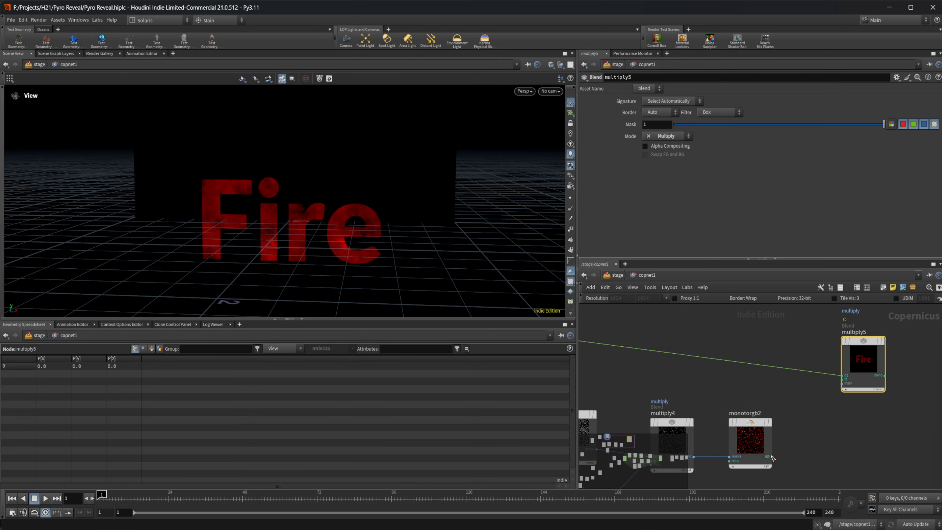
pyautogui.moveTo(772, 457); pyautogui.dragTo(844, 378)
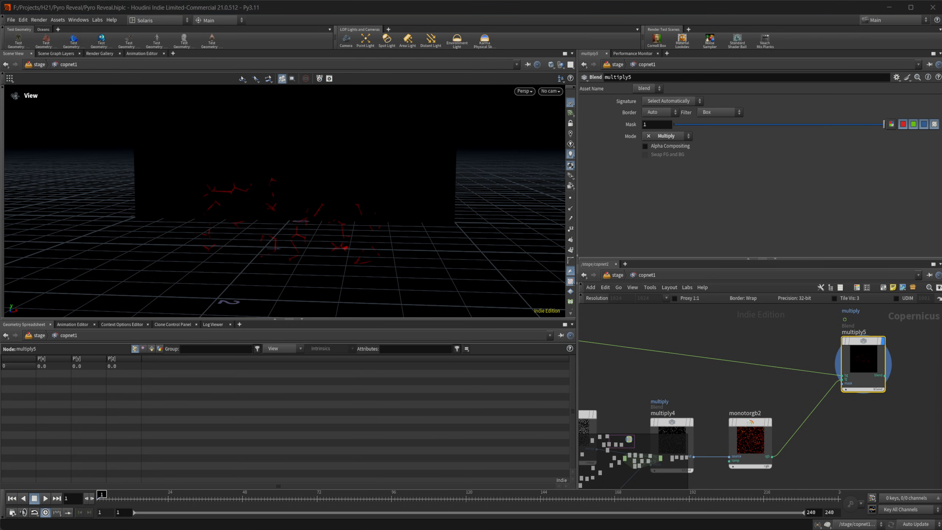
# Step: Duplicate the ramp1 node and place the copy just below the Fire font node
pyautogui.moveTo(646, 359); pyautogui.dragTo(782, 373, button='middle')
pyautogui.scroll(-3, 712, 382)
pyautogui.moveTo(655, 392); pyautogui.dragTo(664, 359, button='middle')
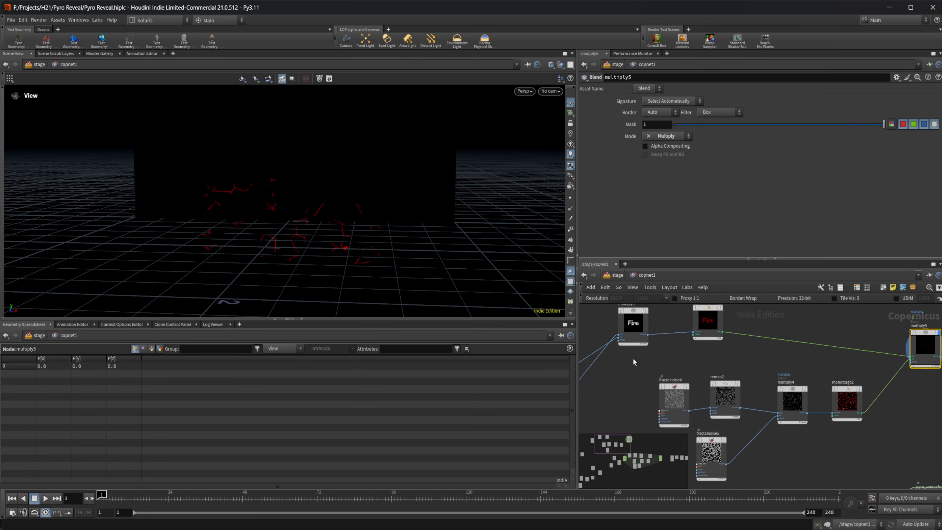
pyautogui.moveTo(614, 383); pyautogui.dragTo(791, 290, button='middle')
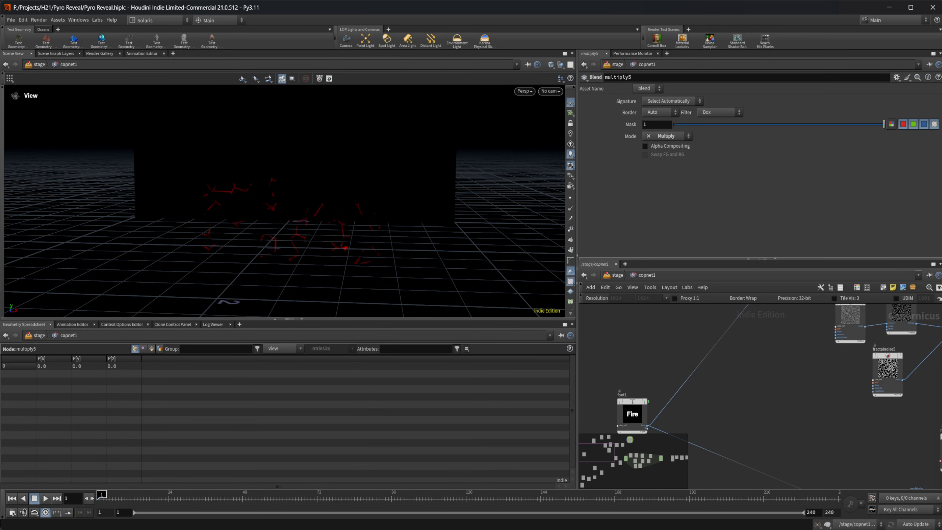
pyautogui.scroll(-3, 715, 445)
pyautogui.moveTo(717, 447); pyautogui.dragTo(713, 365, button='middle')
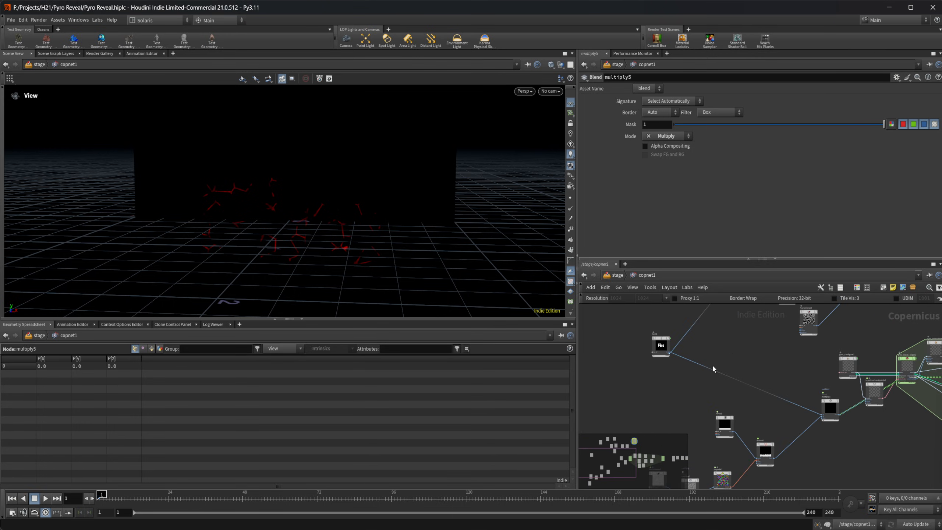
pyautogui.scroll(2, 729, 412)
pyautogui.moveTo(750, 432); pyautogui.dragTo(726, 412, button='middle')
pyautogui.scroll(2, 726, 413)
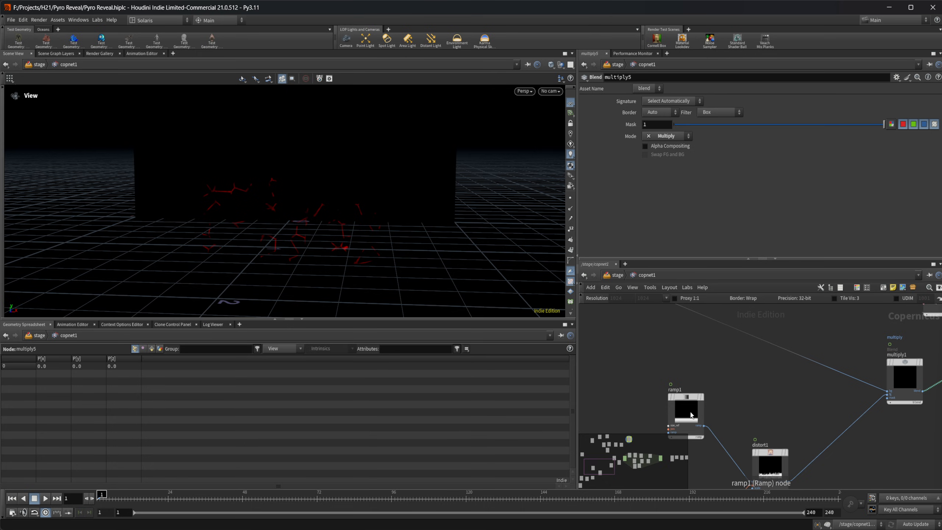
pyautogui.keyDown('alt'); pyautogui.moveTo(692, 411); pyautogui.dragTo(609, 347); pyautogui.keyUp('alt')
pyautogui.moveTo(664, 349); pyautogui.dragTo(753, 422, button='middle')
pyautogui.moveTo(686, 421); pyautogui.dragTo(669, 403)
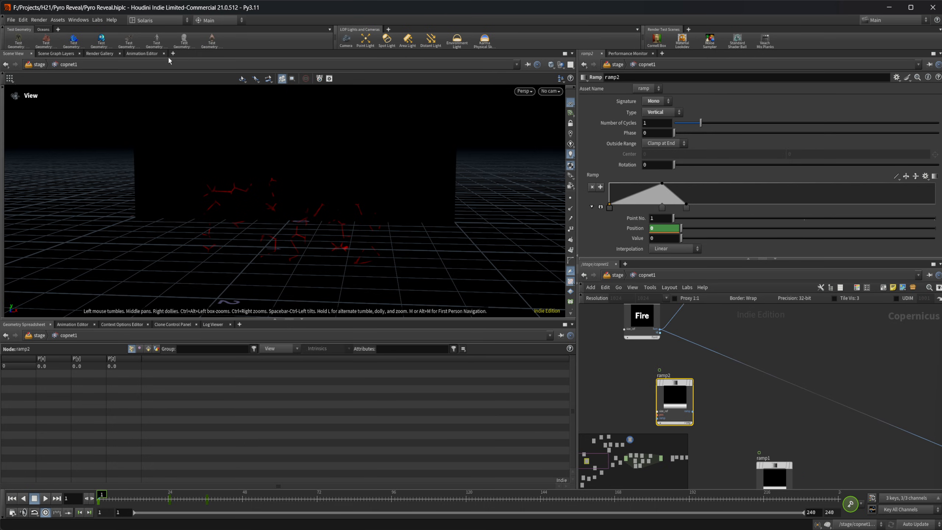
# Step: Delay all of ramp2's position keyframes together so that the animation starts at frame 7
pyautogui.click(142, 54)
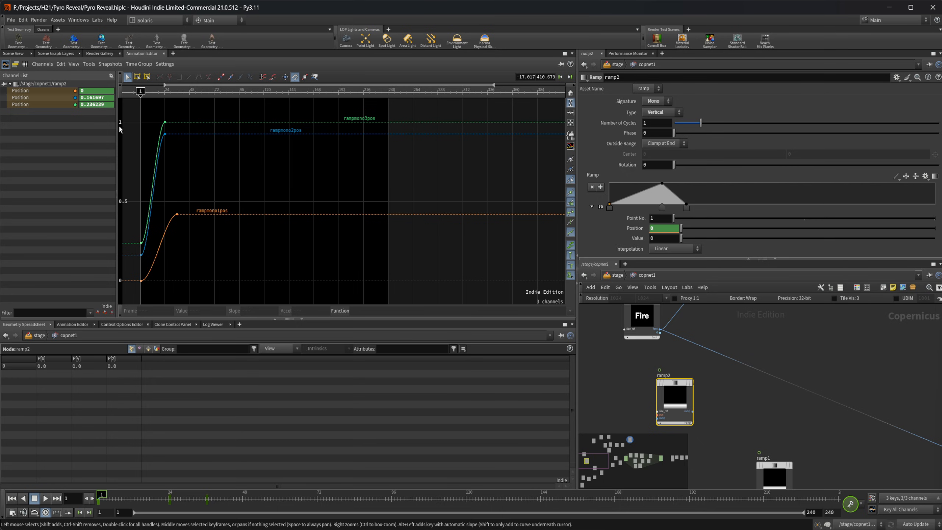
pyautogui.moveTo(126, 119); pyautogui.dragTo(148, 282)
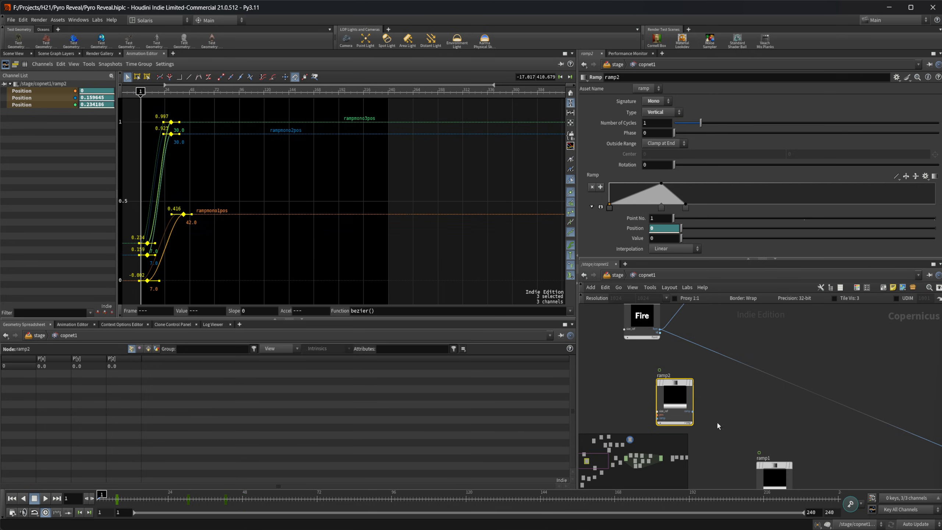
pyautogui.moveTo(725, 404); pyautogui.dragTo(679, 414, button='middle')
pyautogui.scroll(-3, 731, 345)
pyautogui.moveTo(731, 345); pyautogui.dragTo(697, 360, button='middle')
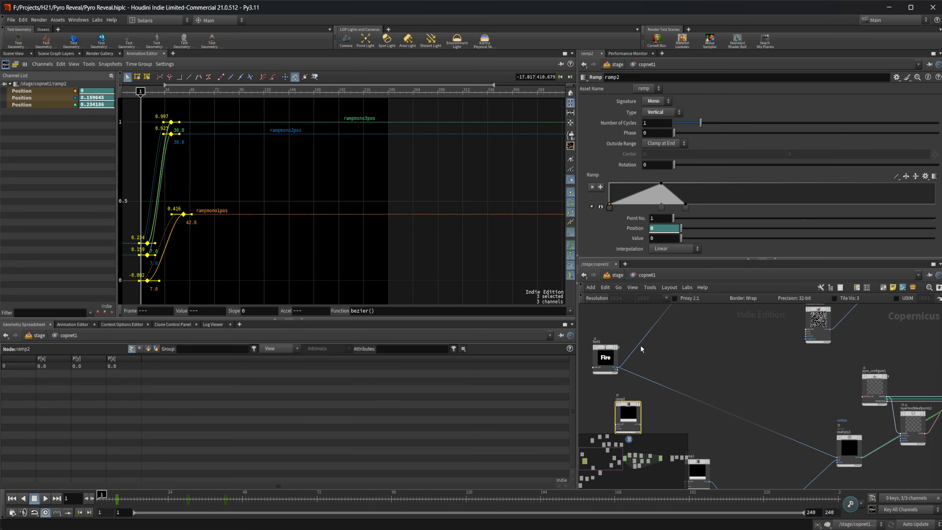
# Step: Display ramp2 in the scene view, play its animation and return to the first frame
pyautogui.click(13, 54)
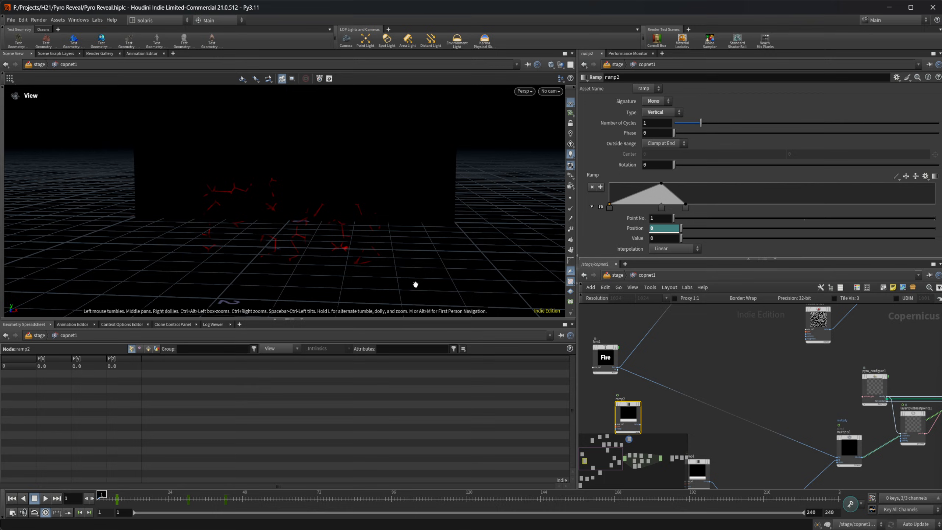
pyautogui.click(636, 420)
pyautogui.moveTo(281, 235); pyautogui.dragTo(280, 169, button='middle')
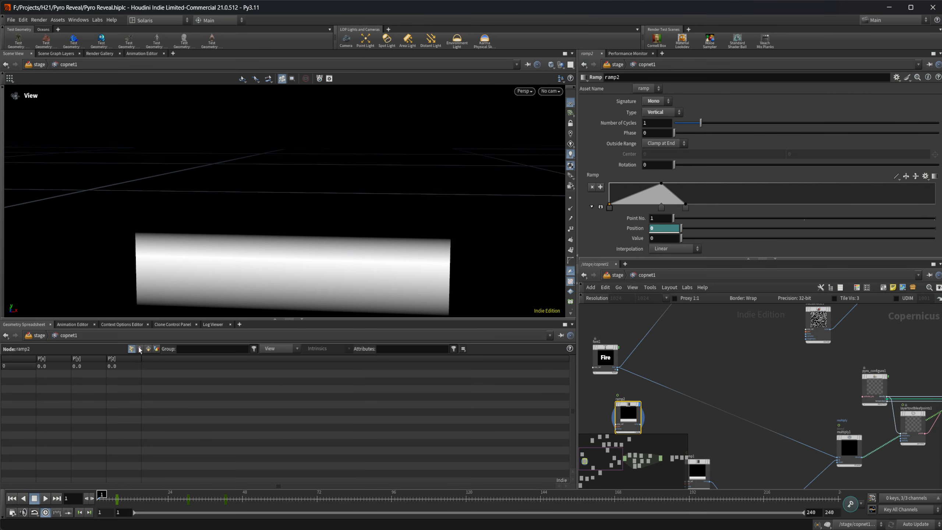
pyautogui.click(45, 498)
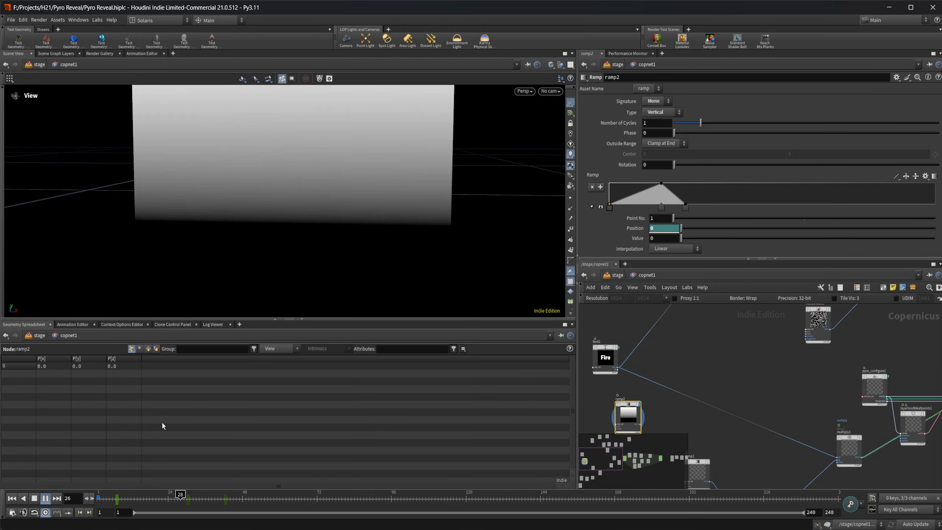
pyautogui.moveTo(330, 232); pyautogui.dragTo(320, 223, button='right')
pyautogui.click(12, 498)
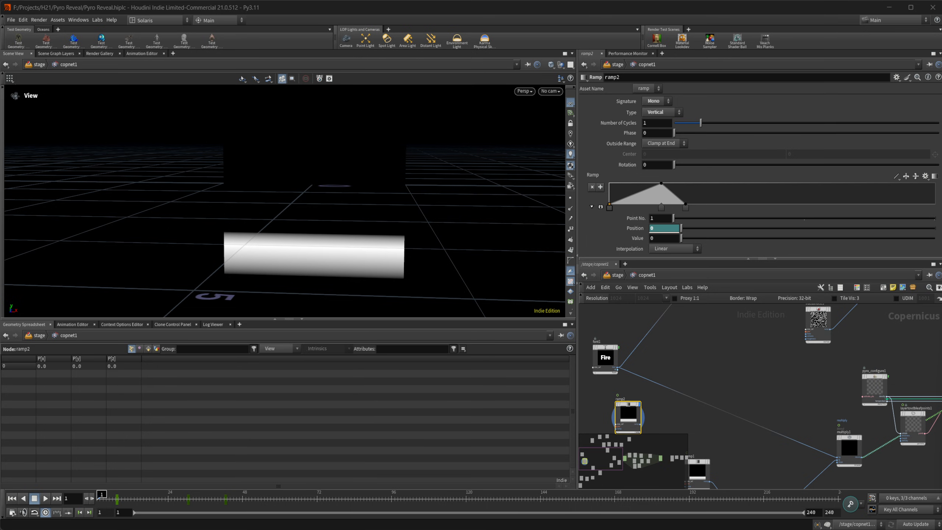
# Step: Add a Multiply node in the empty space between fractalnoise3 and fractalnoise4
pyautogui.press('Tab')
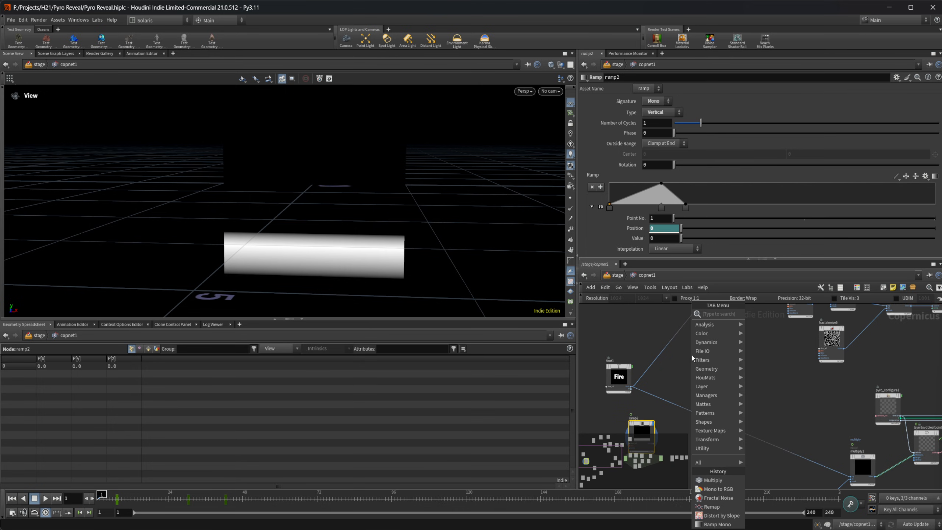
pyautogui.write('mult')
pyautogui.press('Return')
pyautogui.moveTo(692, 410); pyautogui.dragTo(718, 391, button='middle')
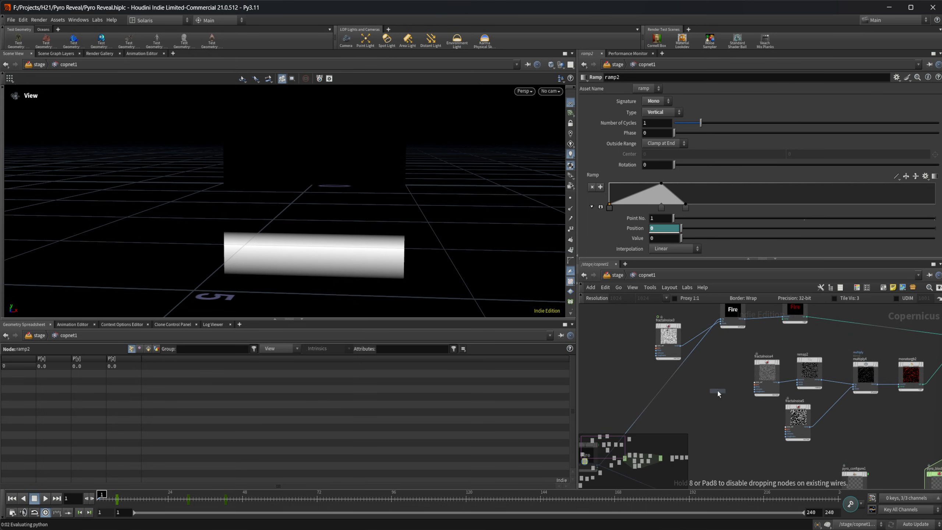
pyautogui.click(707, 382)
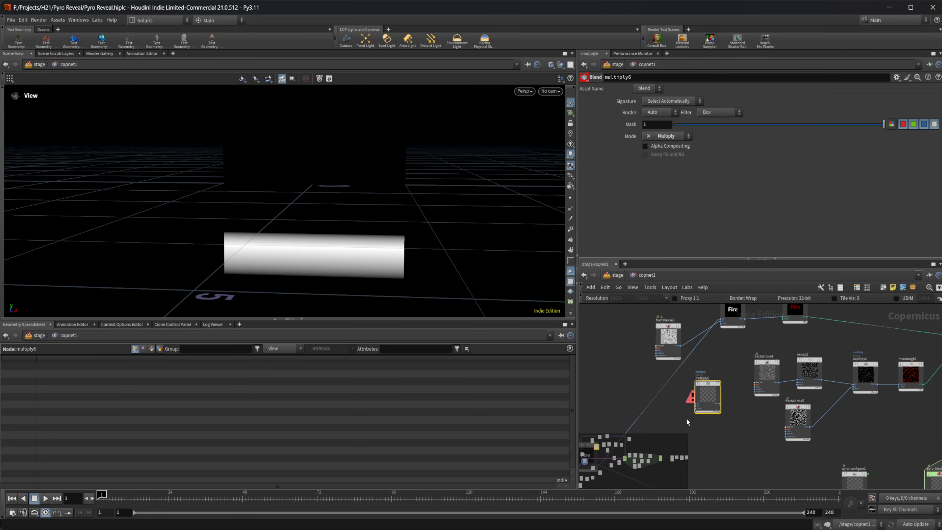
# Step: Connect the Fire font node to multiply6's bg input and ramp2 to its fg input
pyautogui.moveTo(733, 429); pyautogui.dragTo(764, 364, button='middle')
pyautogui.moveTo(629, 400); pyautogui.dragTo(727, 338)
pyautogui.scroll(2, 721, 370)
pyautogui.moveTo(721, 370); pyautogui.dragTo(743, 307, button='middle')
pyautogui.scroll(-2, 743, 308)
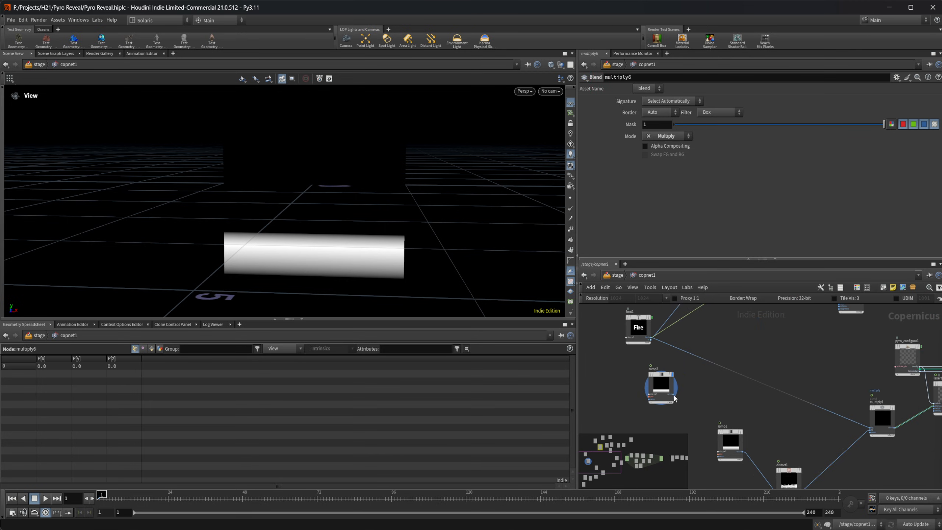
pyautogui.moveTo(672, 395); pyautogui.dragTo(668, 396)
pyautogui.click(669, 394)
pyautogui.moveTo(754, 310); pyautogui.dragTo(690, 395, button='middle')
pyautogui.scroll(2, 689, 382)
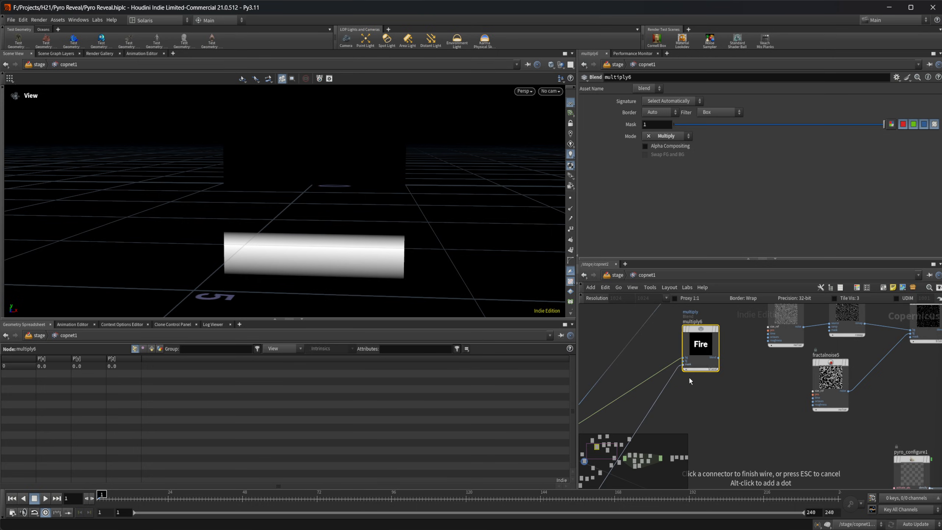
pyautogui.click(684, 360)
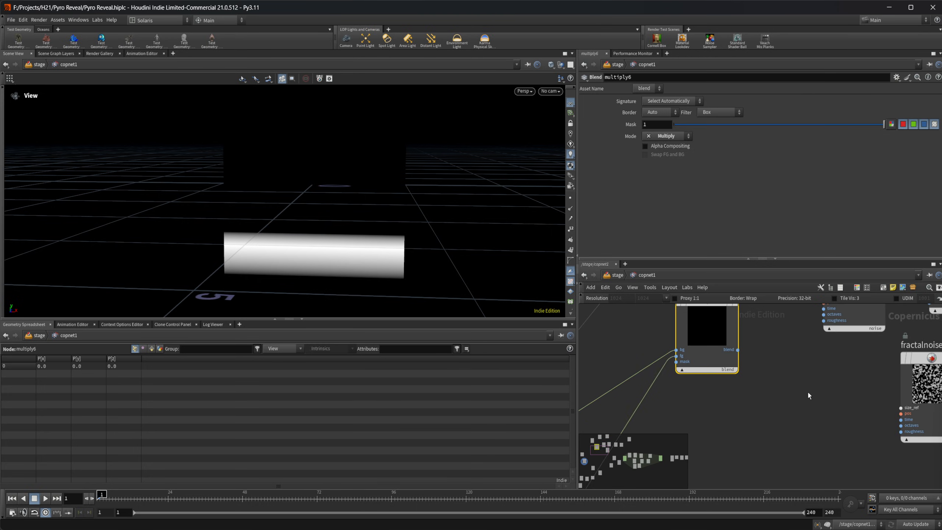
# Step: Display multiply6, play the text reveal and return to the first frame
pyautogui.scroll(2, 807, 390)
pyautogui.press('r')
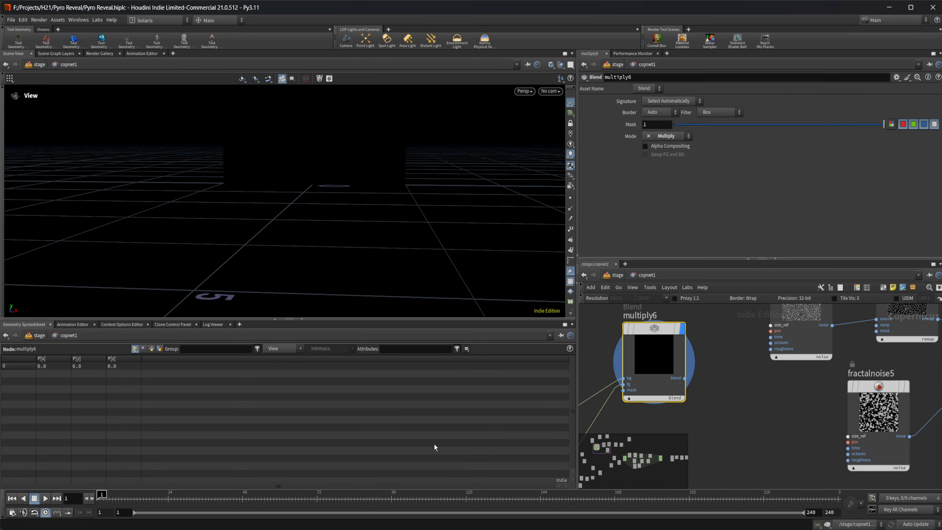
pyautogui.click(45, 498)
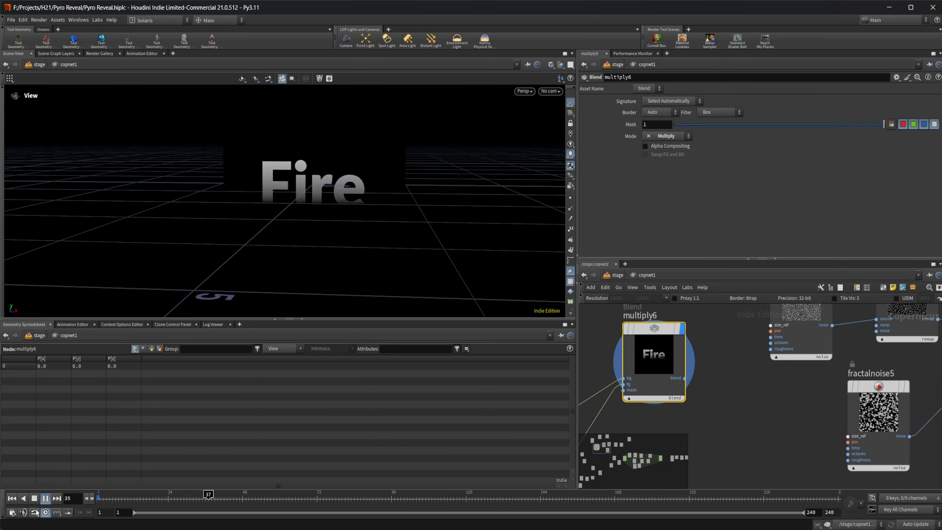
pyautogui.click(34, 500)
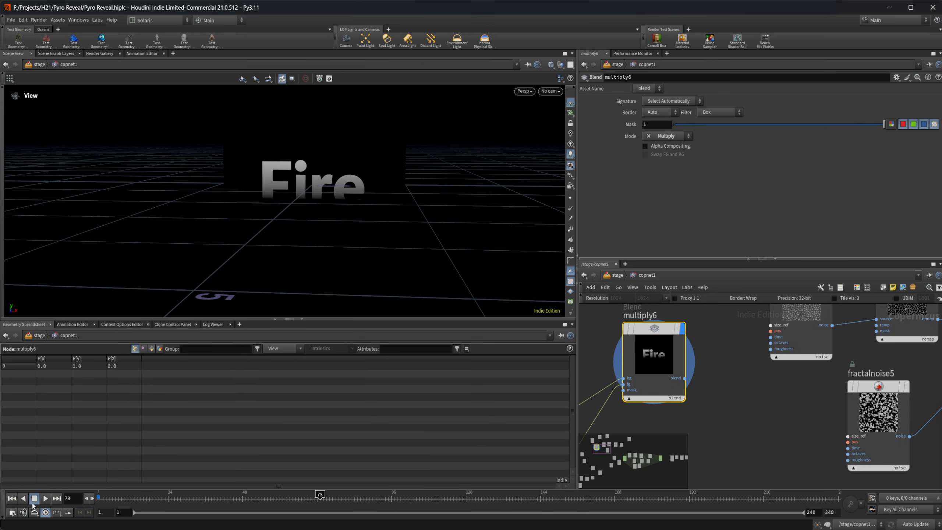
pyautogui.click(14, 499)
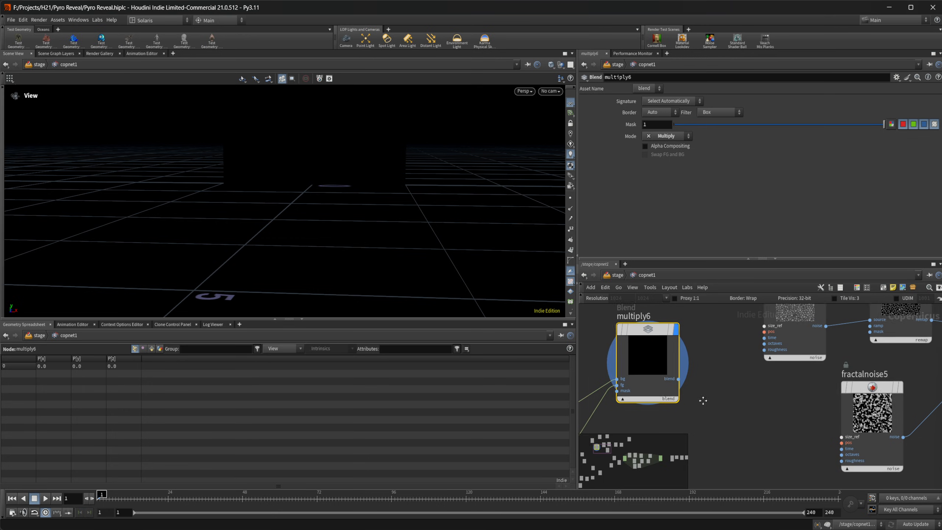
# Step: Connect multiply6's output to the mask input of multiply5
pyautogui.moveTo(681, 383); pyautogui.dragTo(634, 390, button='middle')
pyautogui.click(630, 392)
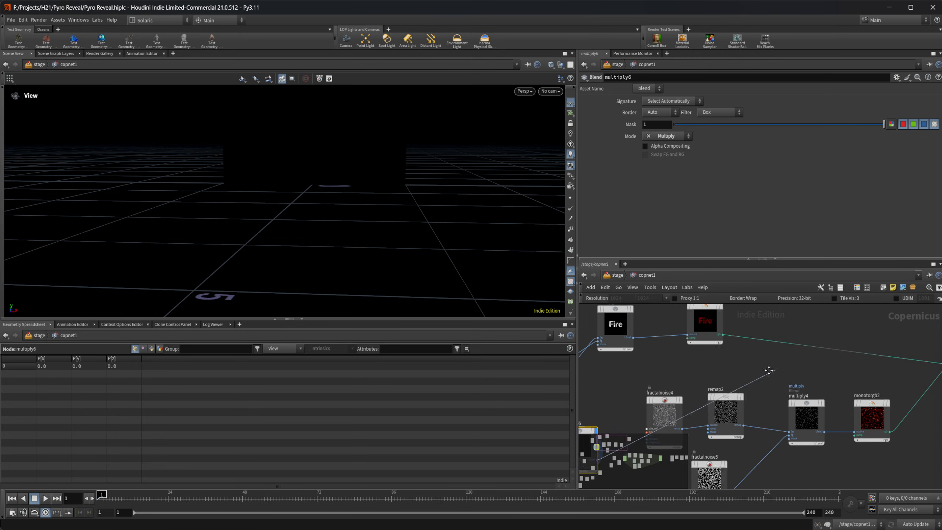
pyautogui.click(810, 366)
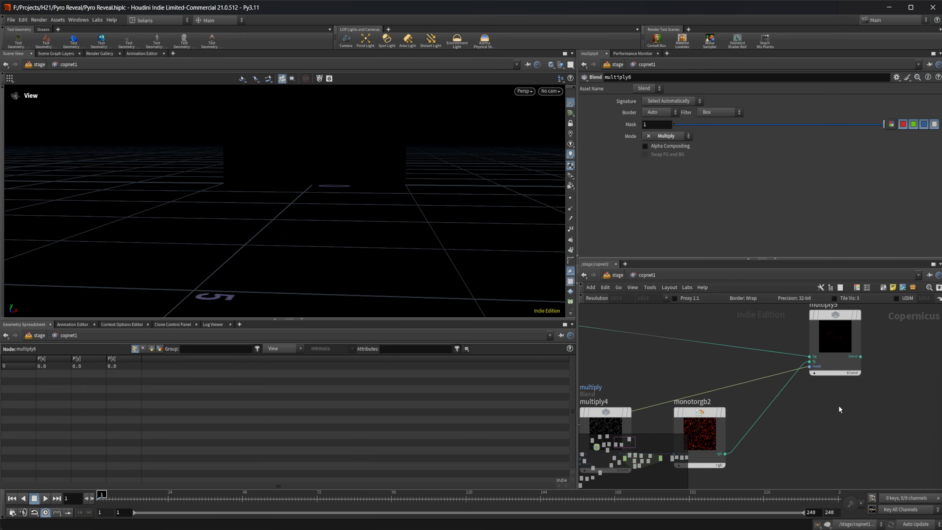
# Step: Display multiply5, play the masked reveal and scrub the timeline to frame 33
pyautogui.click(835, 351)
pyautogui.click(45, 498)
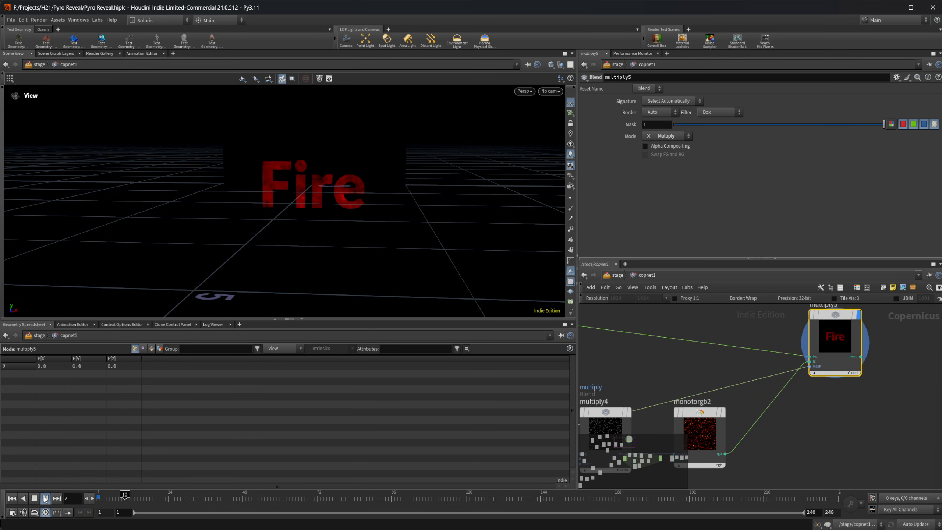
pyautogui.scroll(5, 305, 212)
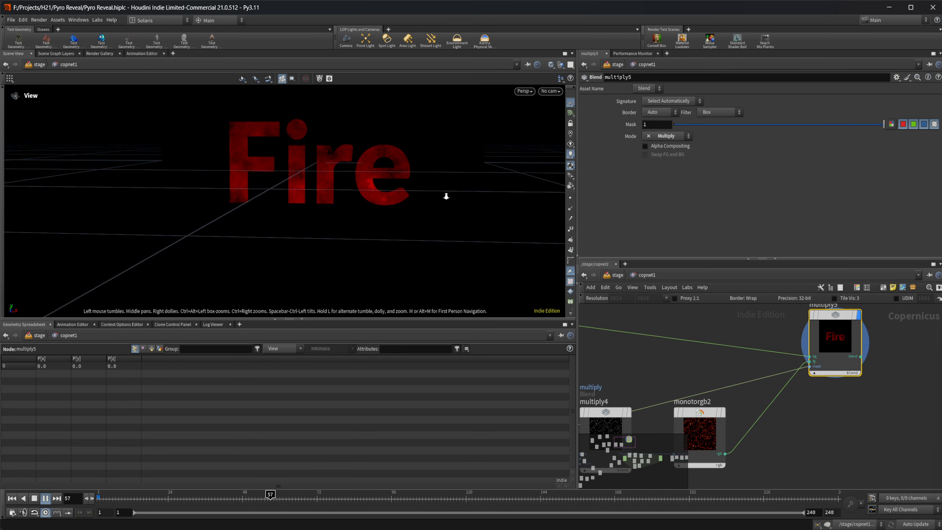
pyautogui.moveTo(128, 494)
pyautogui.mouseDown()
pyautogui.moveTo(115, 494)
pyautogui.moveTo(231, 509)
pyautogui.moveTo(165, 510)
pyautogui.moveTo(221, 523)
pyautogui.moveTo(160, 524)
pyautogui.moveTo(200, 528)
pyautogui.moveTo(190, 529)
pyautogui.mouseUp()
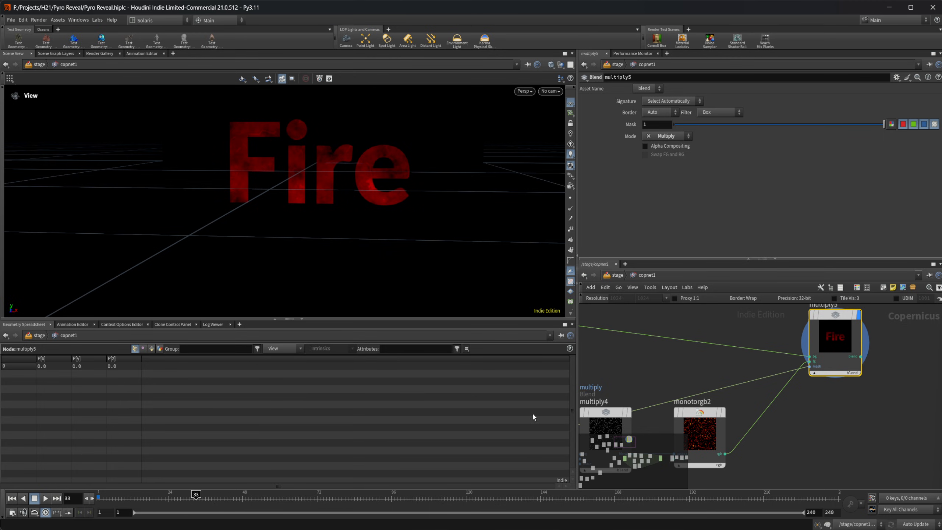
# Step: Set multiply5's blend mode to Add and scrub to frame 26 to check the cracks on the text
pyautogui.press('f')
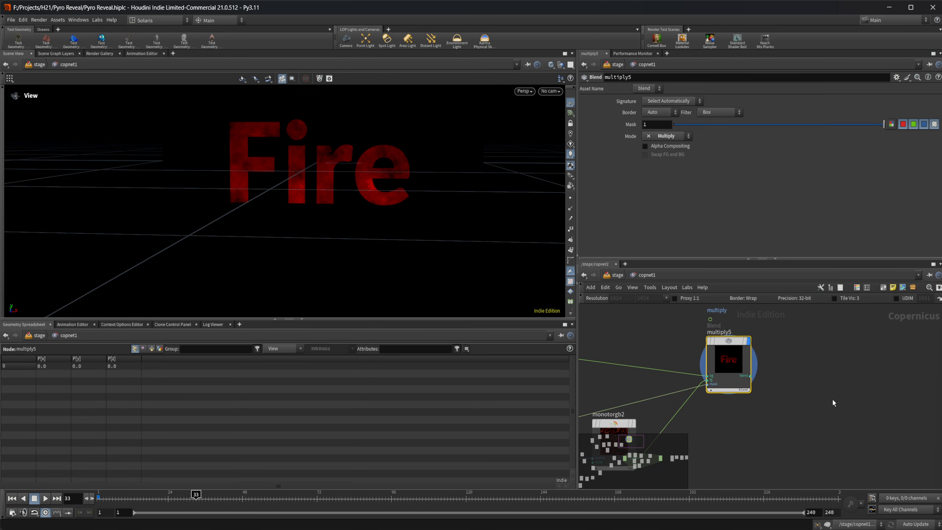
pyautogui.scroll(3, 831, 397)
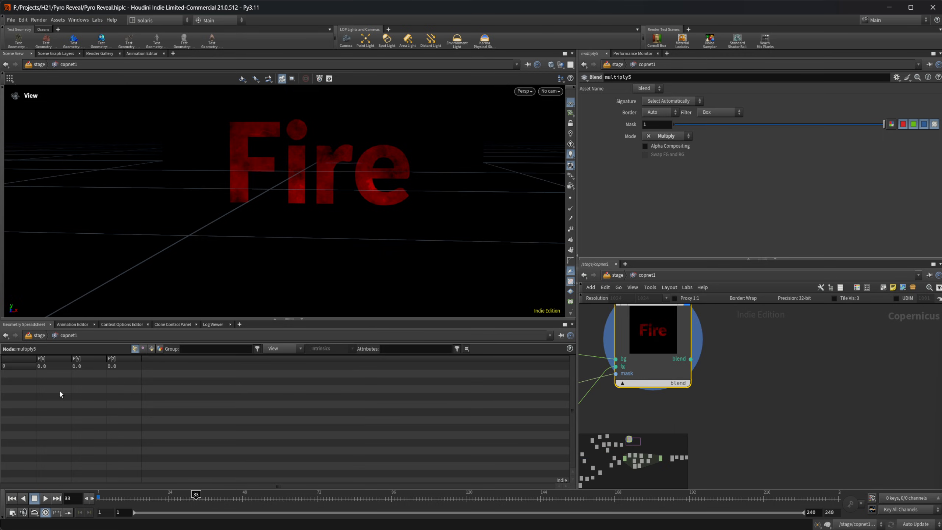
pyautogui.click(671, 137)
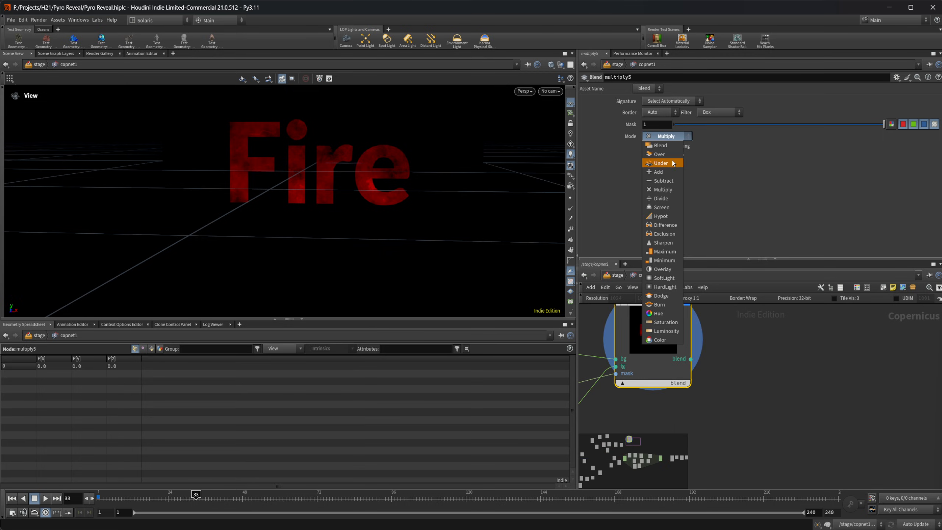
pyautogui.click(670, 177)
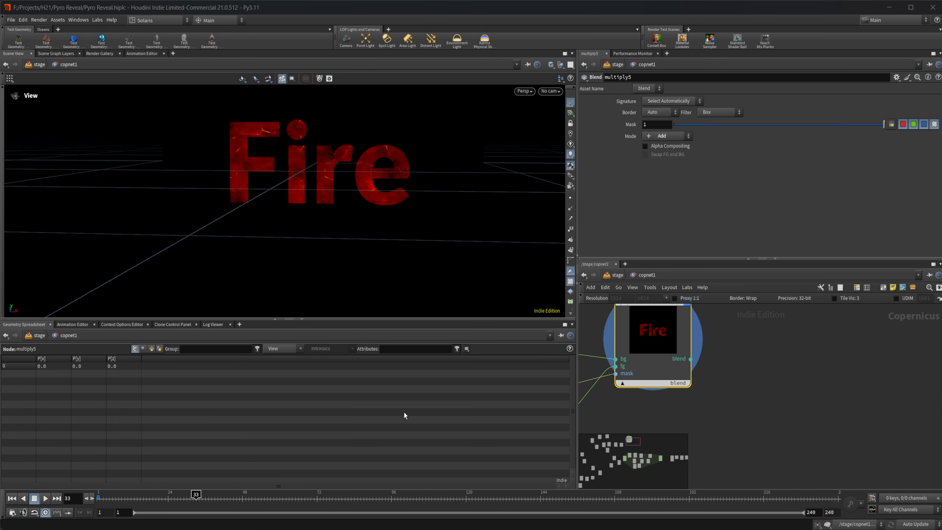
pyautogui.moveTo(196, 496); pyautogui.dragTo(174, 499)
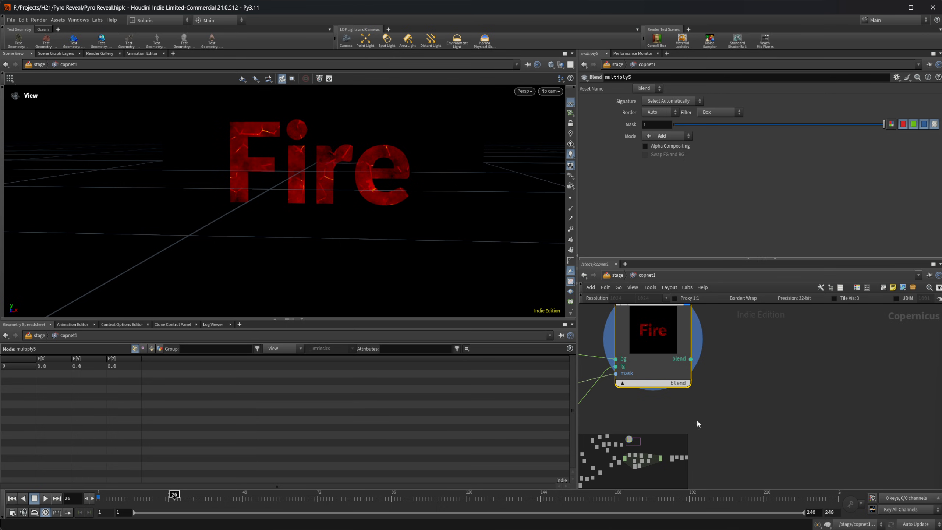
# Step: Place an Add node to the right of multiply5 and connect multiply5's output to its bg input
pyautogui.keyDown('alt'); pyautogui.moveTo(645, 316); pyautogui.dragTo(782, 374); pyautogui.keyUp('alt')
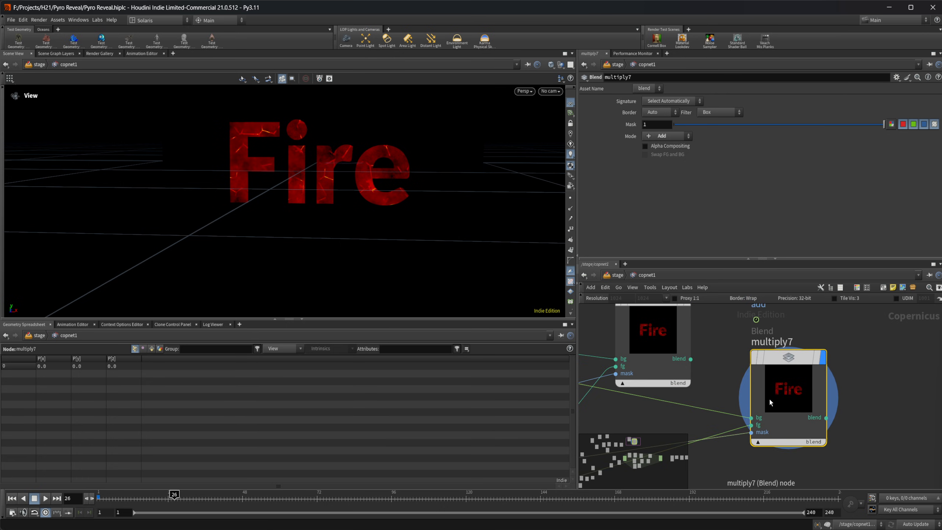
pyautogui.press('Delete')
pyautogui.press('Tab')
pyautogui.write('add')
pyautogui.press('Return')
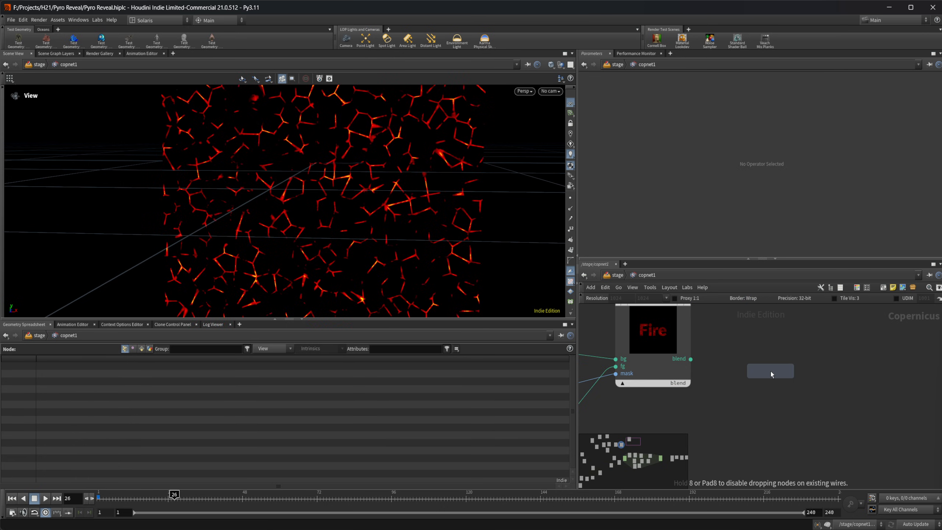
pyautogui.click(770, 371)
pyautogui.moveTo(690, 359); pyautogui.dragTo(733, 431)
pyautogui.moveTo(744, 410); pyautogui.dragTo(778, 396)
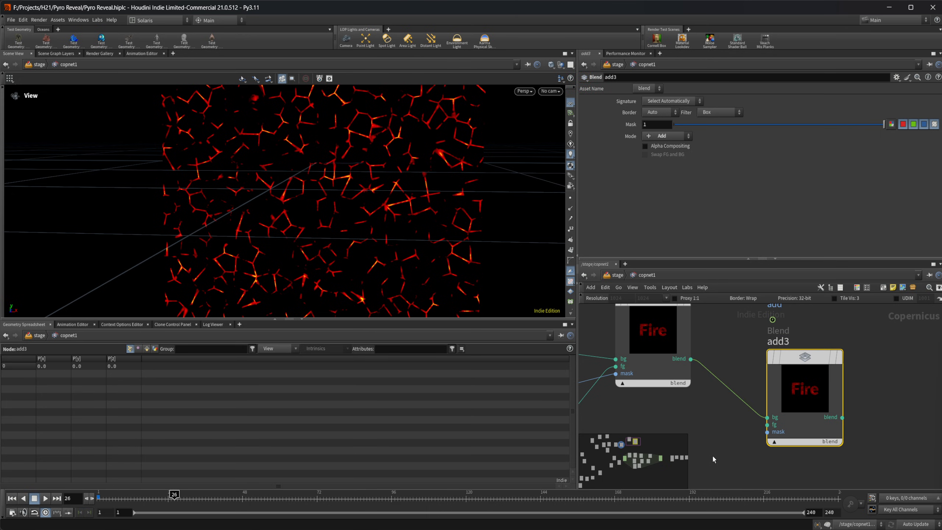
# Step: Display multiply5 and scrub the timeline to frame 68 to check the cracks on the text
pyautogui.press('Up')
pyautogui.press('Up')
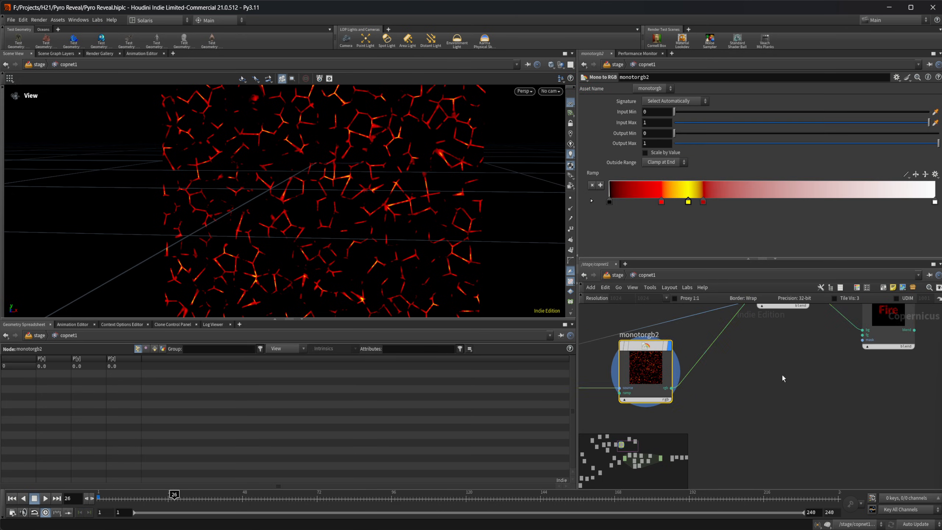
pyautogui.press('Down')
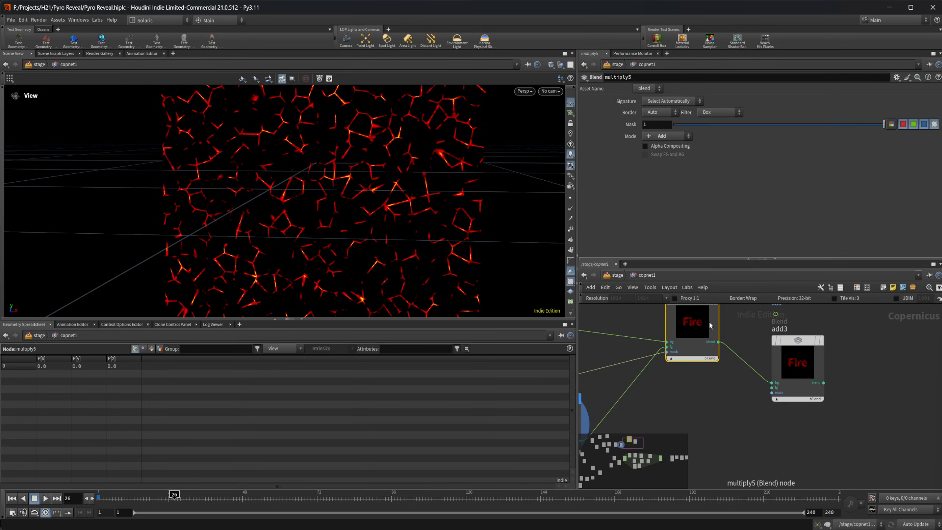
pyautogui.press('r')
pyautogui.moveTo(743, 411); pyautogui.dragTo(763, 421, button='middle')
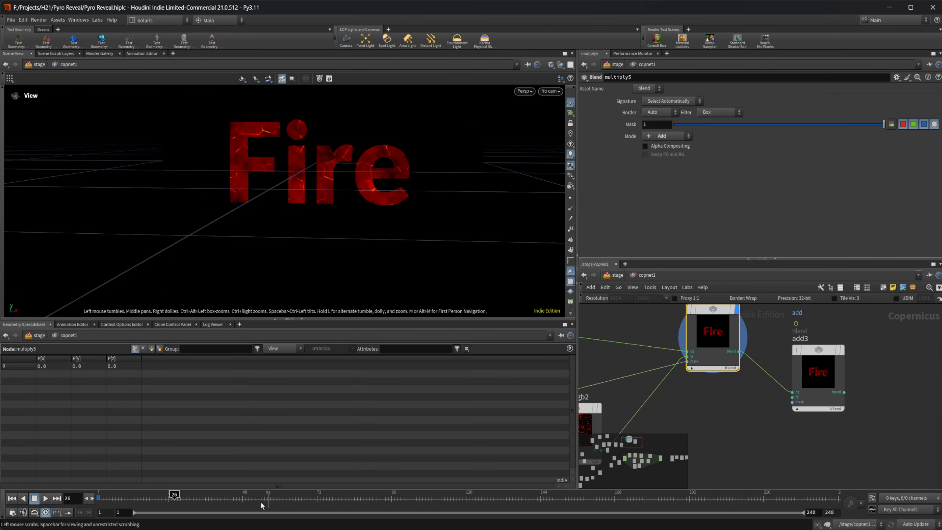
pyautogui.moveTo(171, 498); pyautogui.dragTo(304, 498)
# Step: Place a Bright node beside monotorgb2, feed monotorgb2's rgb output into its source, and connect its output to add3's fg input
pyautogui.moveTo(696, 443); pyautogui.dragTo(781, 375, button='middle')
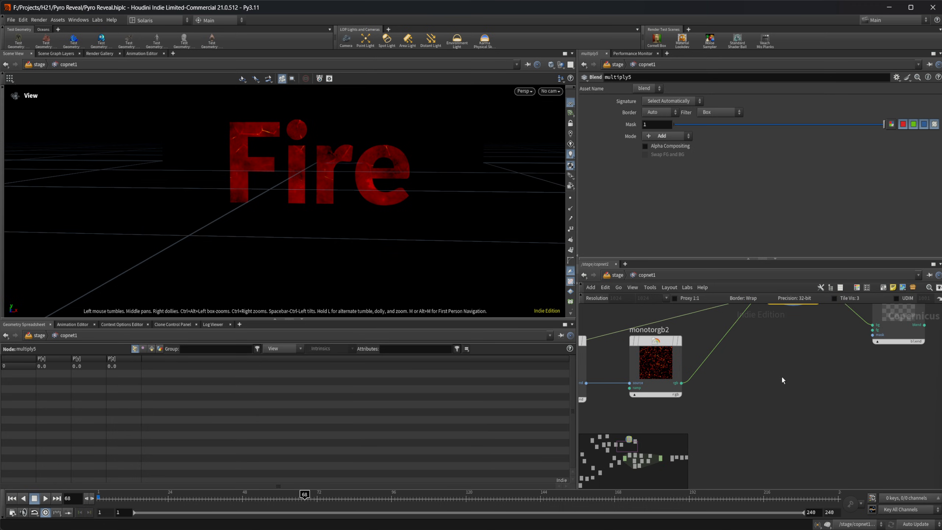
pyautogui.press('Tab')
pyautogui.write('bri')
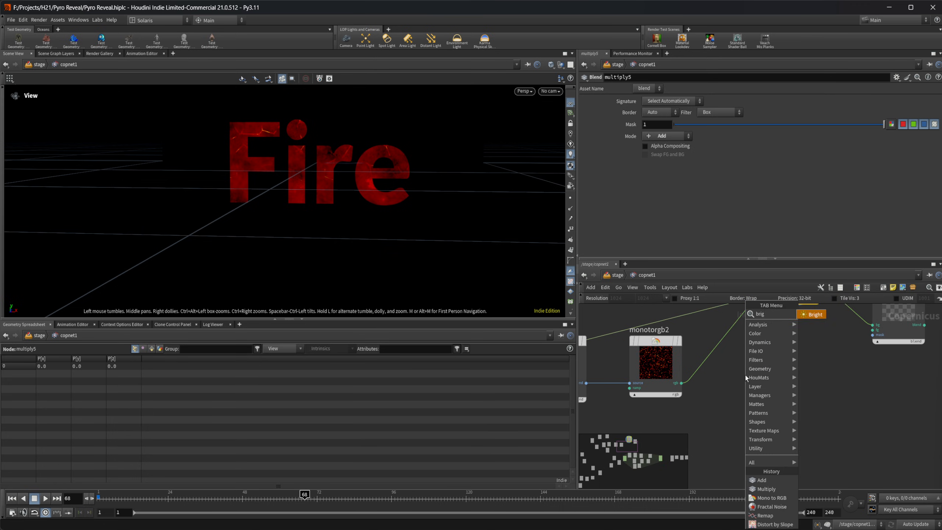
pyautogui.press('Return')
pyautogui.click(744, 376)
pyautogui.scroll(3, 751, 382)
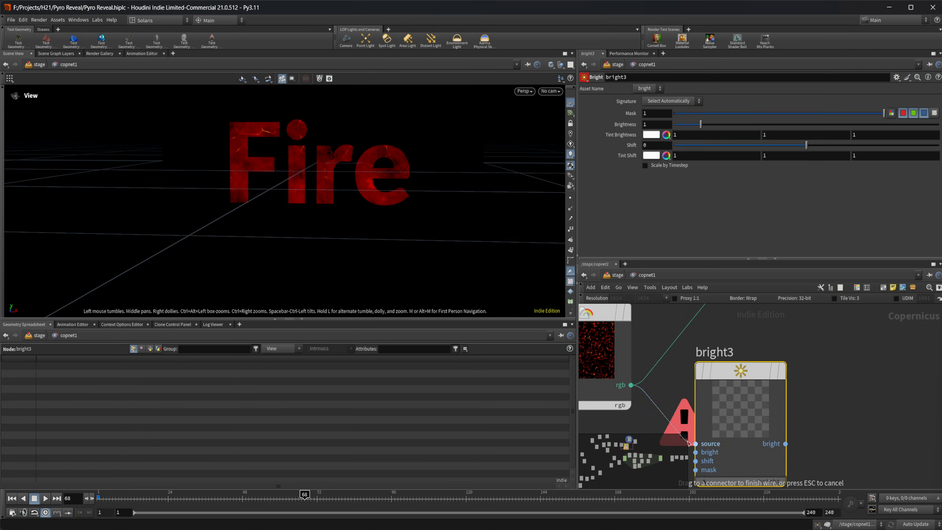
pyautogui.scroll(-3, 778, 409)
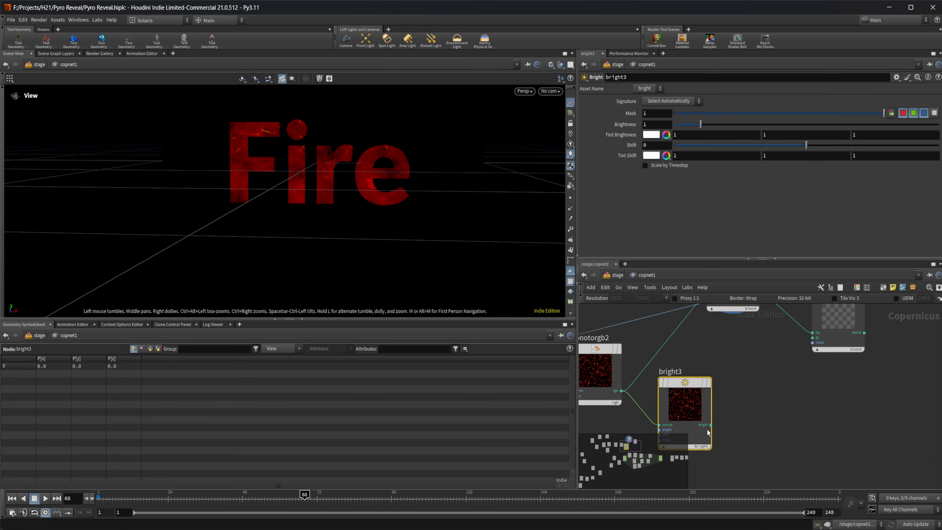
pyautogui.click(813, 338)
# Step: Connect multiply3's output to the mask input of add3
pyautogui.scroll(-3, 686, 344)
pyautogui.moveTo(686, 344); pyautogui.dragTo(818, 342, button='middle')
pyautogui.moveTo(684, 323); pyautogui.dragTo(805, 360, button='middle')
pyautogui.moveTo(728, 358); pyautogui.dragTo(722, 326, button='middle')
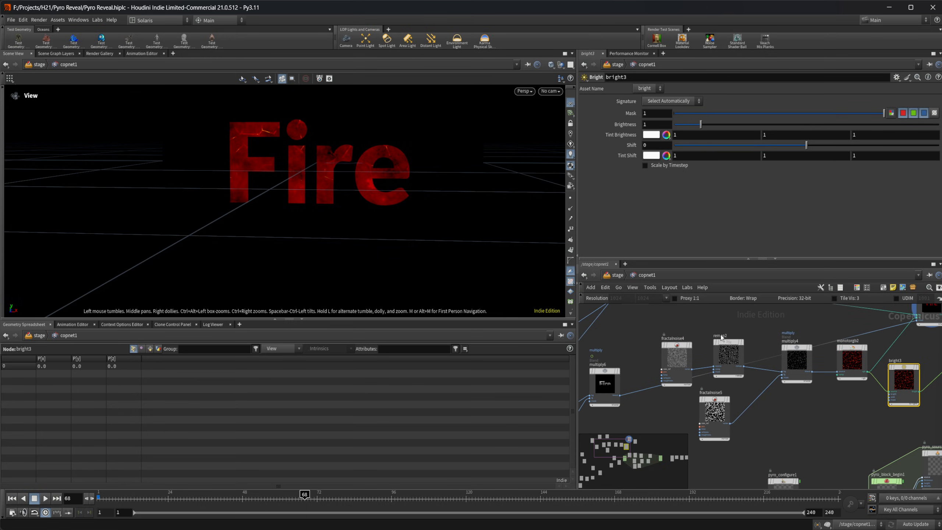
pyautogui.scroll(3, 719, 333)
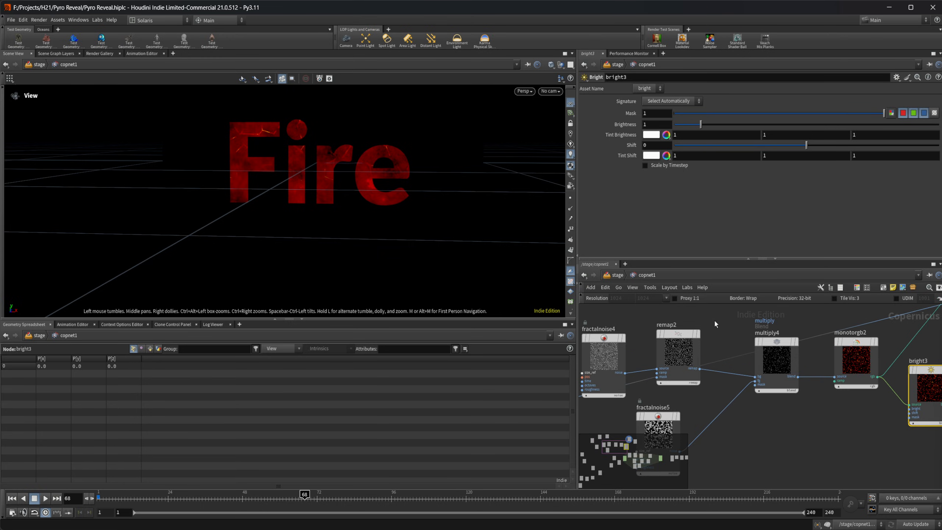
pyautogui.scroll(-2, 715, 324)
pyautogui.moveTo(716, 334); pyautogui.dragTo(763, 409, button='middle')
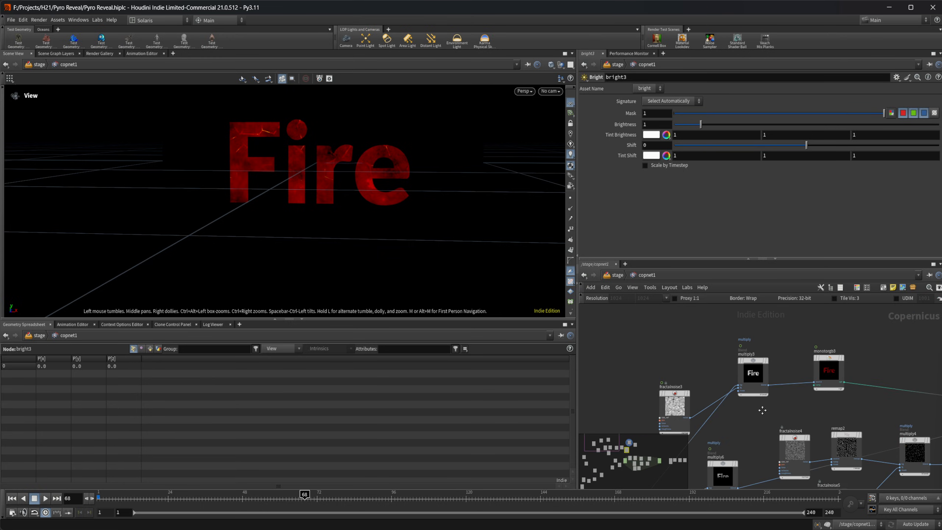
pyautogui.click(768, 386)
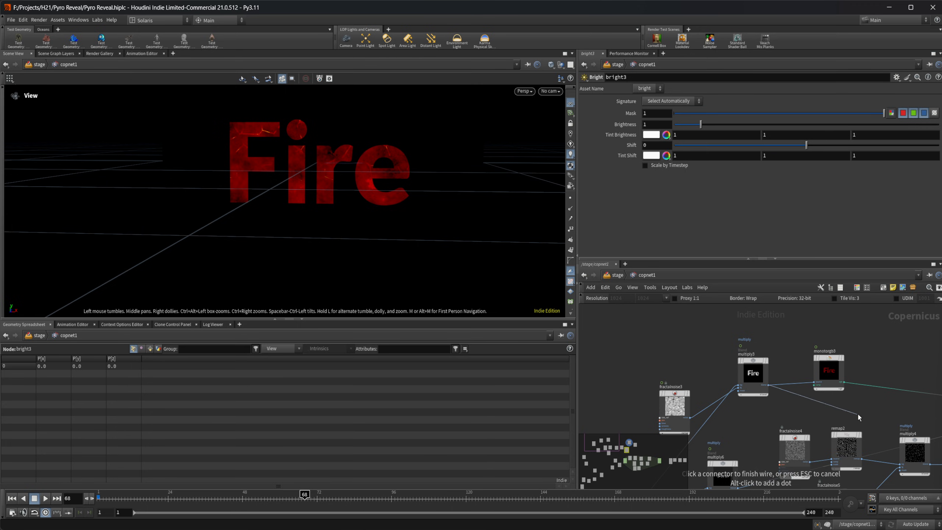
pyautogui.moveTo(767, 387); pyautogui.dragTo(658, 354, button='middle')
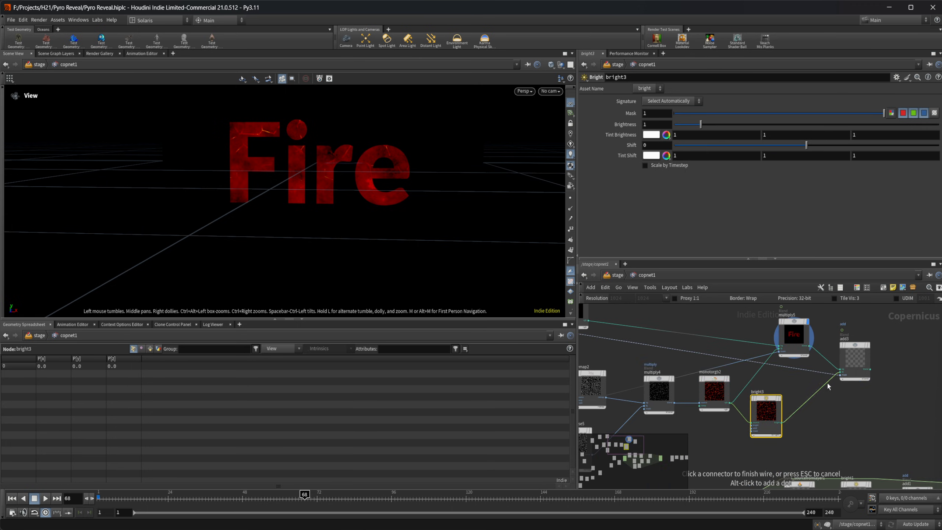
pyautogui.scroll(4, 853, 373)
pyautogui.click(837, 358)
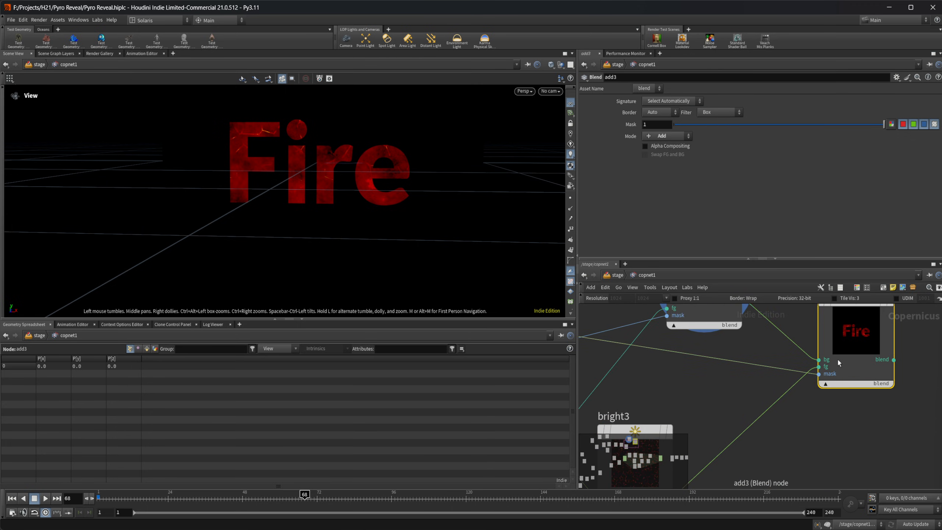
# Step: Display add3, scrub to frame 99 and set bright3's brightness to 0.3
pyautogui.press('r')
pyautogui.scroll(-3, 724, 446)
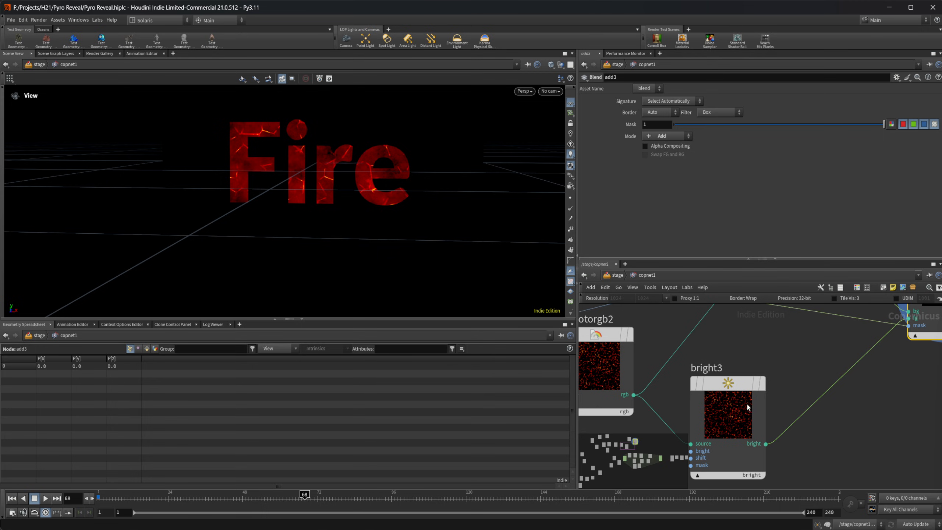
pyautogui.scroll(3, 790, 443)
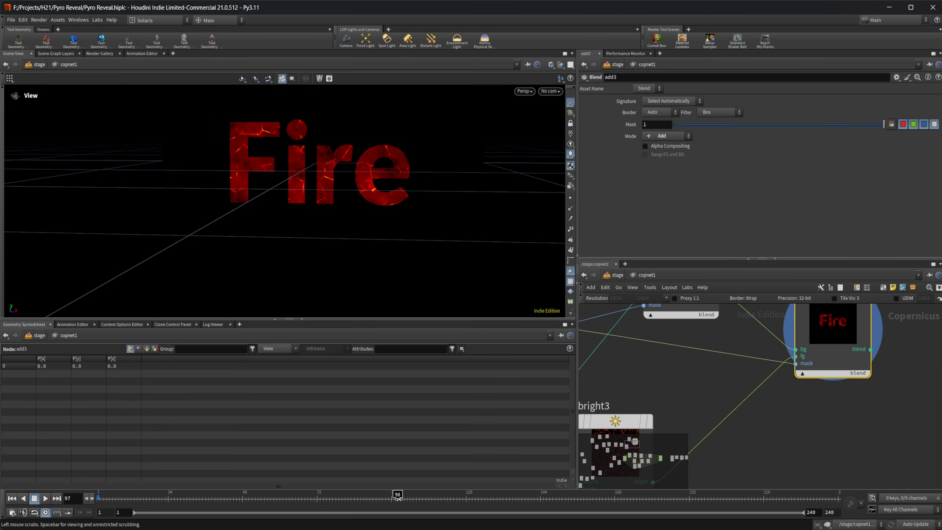
pyautogui.moveTo(733, 381); pyautogui.dragTo(772, 339, button='middle')
pyautogui.click(677, 397)
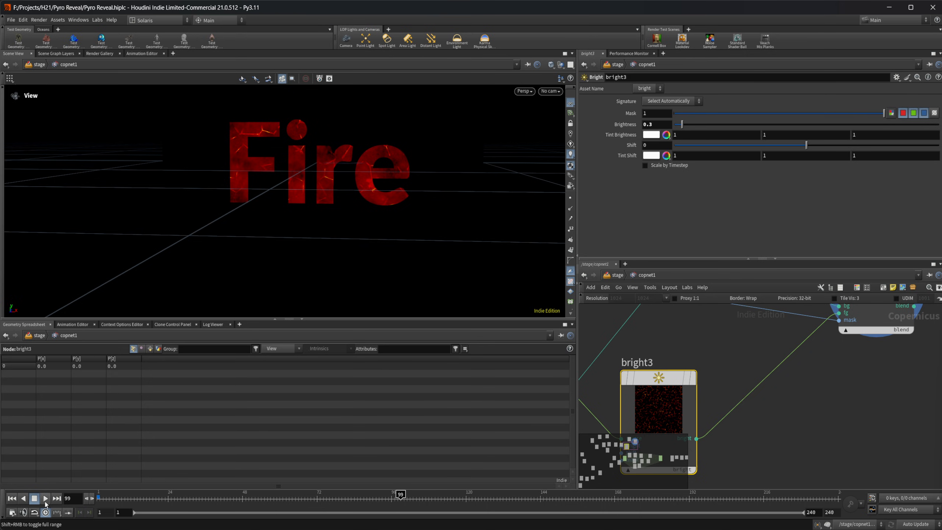
# Step: Play the combined text reveal from the first frame and stop at frame 75
pyautogui.click(12, 499)
pyautogui.click(45, 500)
pyautogui.click(34, 498)
# Step: Place a Multiply node well to the right of add3 and connect add3's output to its bg input
pyautogui.scroll(-5, 822, 416)
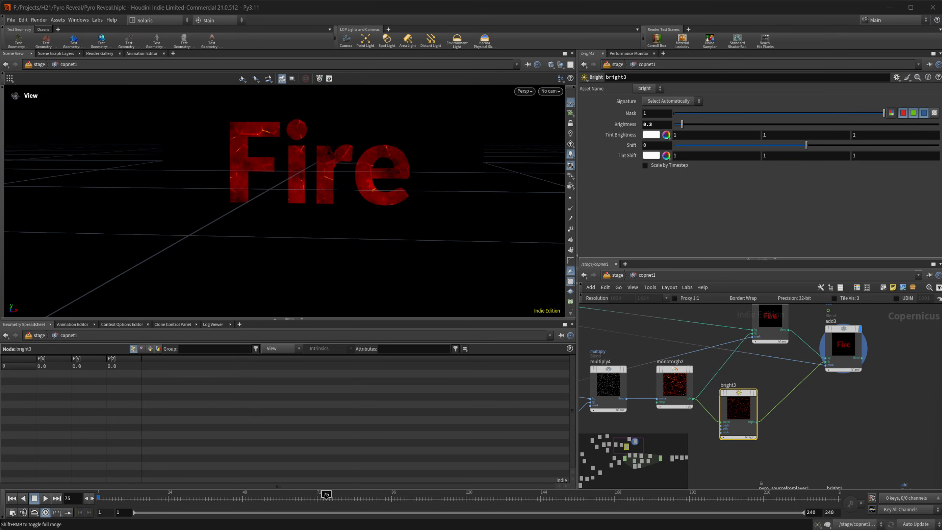
pyautogui.scroll(-3, 826, 410)
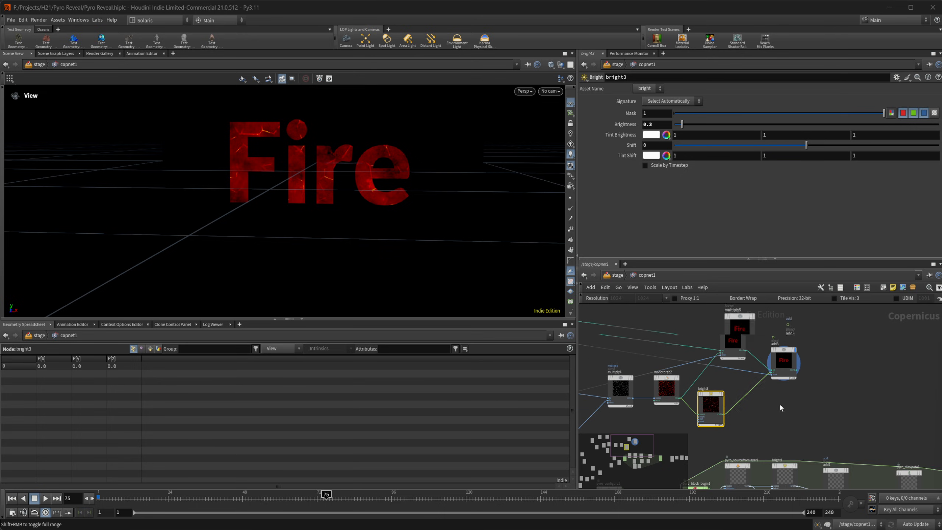
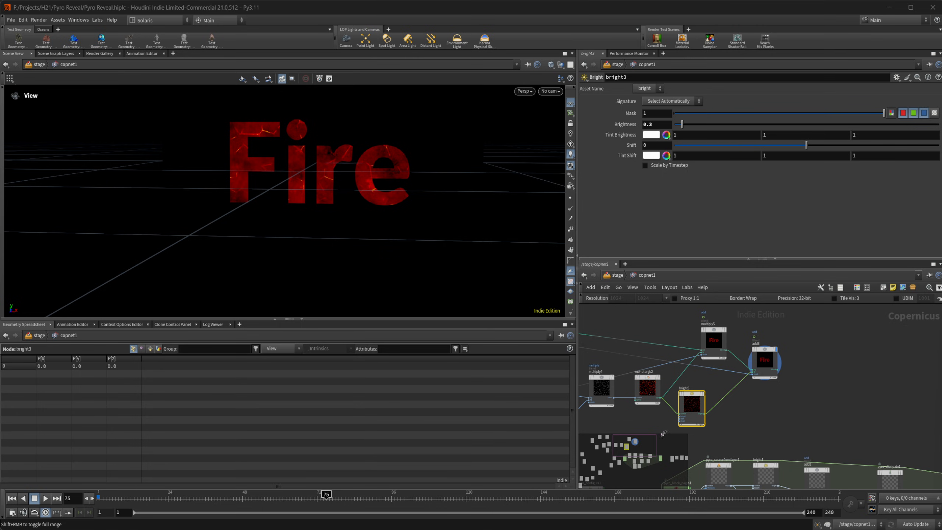
pyautogui.moveTo(875, 404); pyautogui.dragTo(727, 384, button='middle')
pyautogui.scroll(-1, 726, 384)
pyautogui.press('Tab')
pyautogui.write('mult')
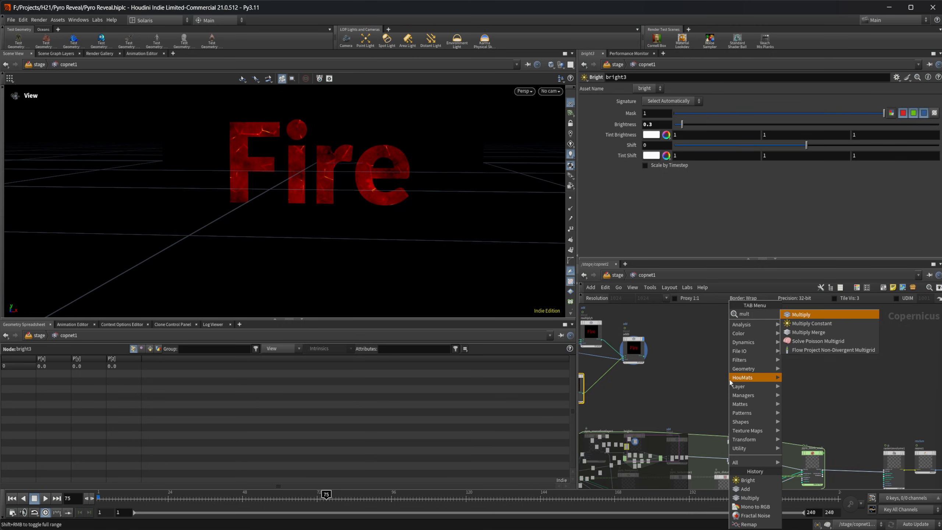
pyautogui.press('Return')
pyautogui.click(729, 380)
pyautogui.scroll(4, 729, 380)
pyautogui.moveTo(729, 379); pyautogui.dragTo(754, 365, button='middle')
pyautogui.moveTo(605, 360); pyautogui.dragTo(704, 360, button='middle')
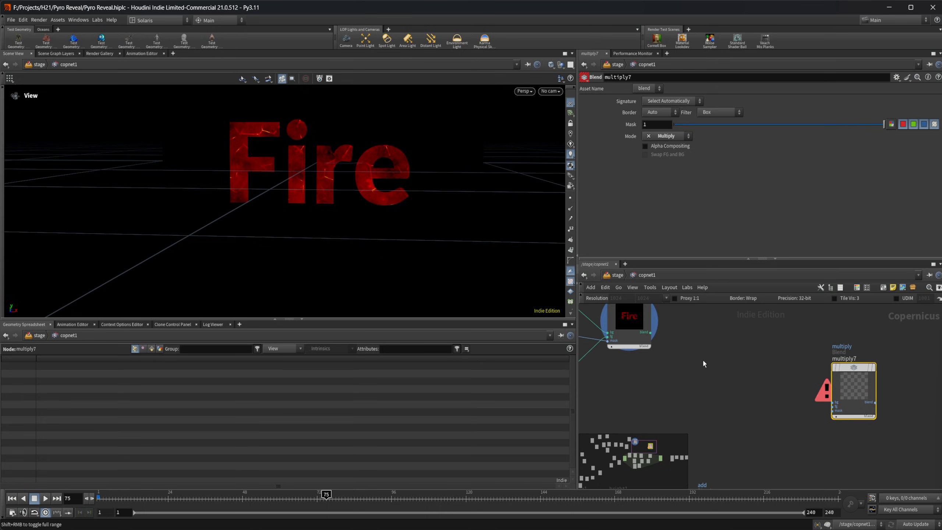
pyautogui.moveTo(651, 333); pyautogui.dragTo(800, 391)
pyautogui.moveTo(817, 395); pyautogui.dragTo(810, 394)
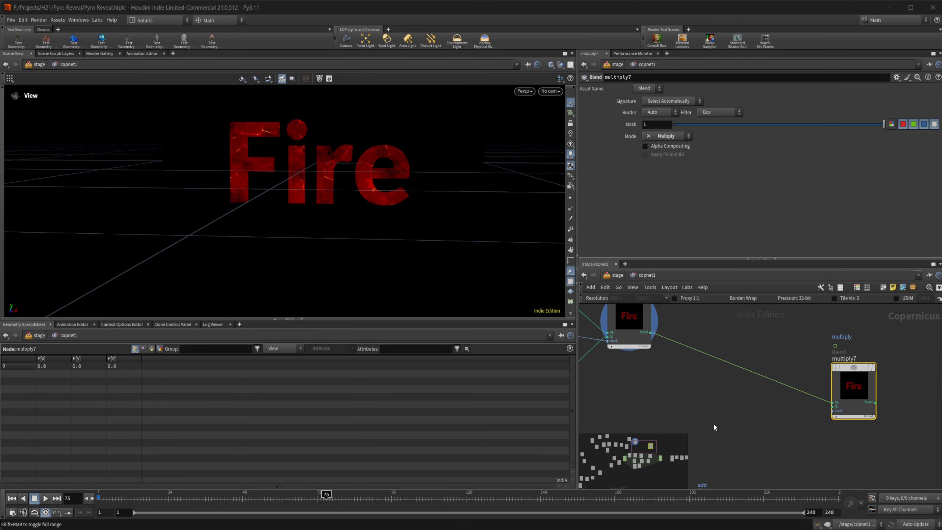
pyautogui.moveTo(714, 425); pyautogui.dragTo(635, 428, button='middle')
pyautogui.moveTo(788, 387); pyautogui.dragTo(892, 370)
# Step: Place a Dilate Erode node between bright3 and the pyro block and connect multiply6's output to its source input
pyautogui.moveTo(625, 377); pyautogui.dragTo(797, 364, button='middle')
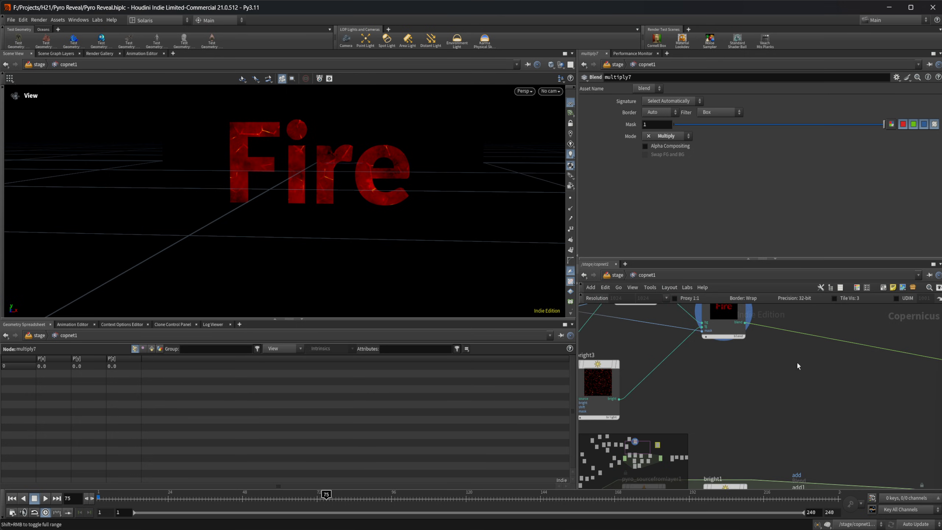
pyautogui.scroll(-3, 738, 364)
pyautogui.moveTo(646, 400); pyautogui.dragTo(673, 440, button='middle')
pyautogui.moveTo(733, 389); pyautogui.dragTo(680, 428, button='middle')
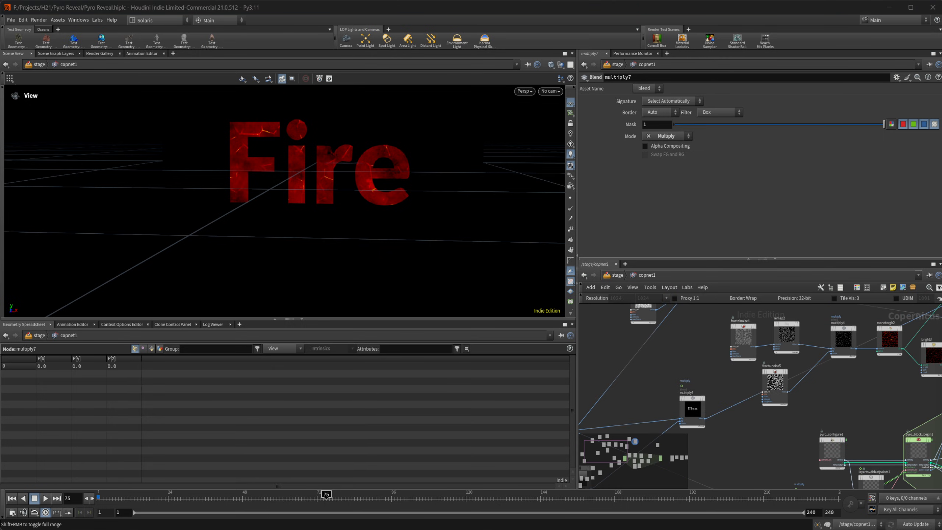
pyautogui.moveTo(818, 445); pyautogui.dragTo(660, 430, button='middle')
pyautogui.press('Tab')
pyautogui.write('diff')
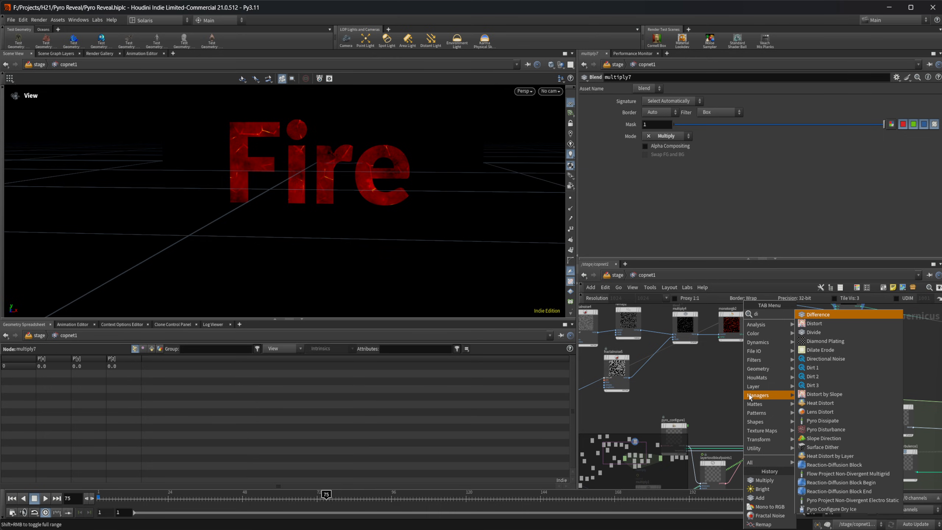
pyautogui.press('Return')
pyautogui.click(869, 359)
pyautogui.moveTo(694, 404); pyautogui.dragTo(820, 373, button='middle')
pyautogui.click(670, 373)
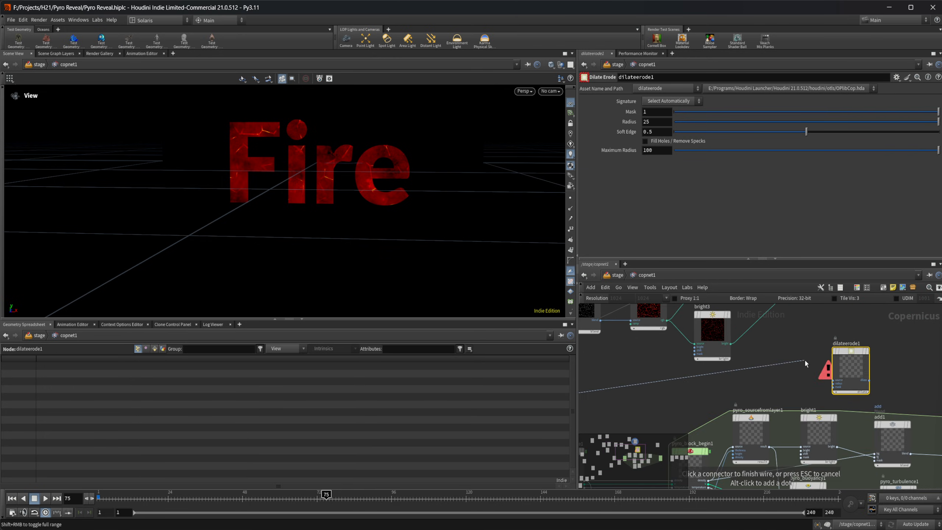
pyautogui.click(835, 383)
pyautogui.moveTo(851, 361); pyautogui.dragTo(767, 372, button='middle')
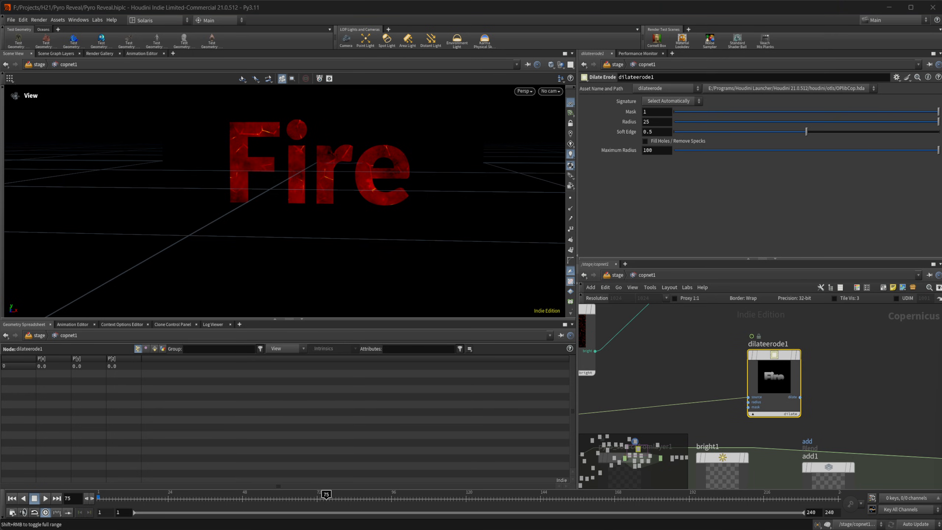
# Step: Display dilateerode1 and set its radius to 100
pyautogui.moveTo(662, 119); pyautogui.dragTo(661, 119, button='middle')
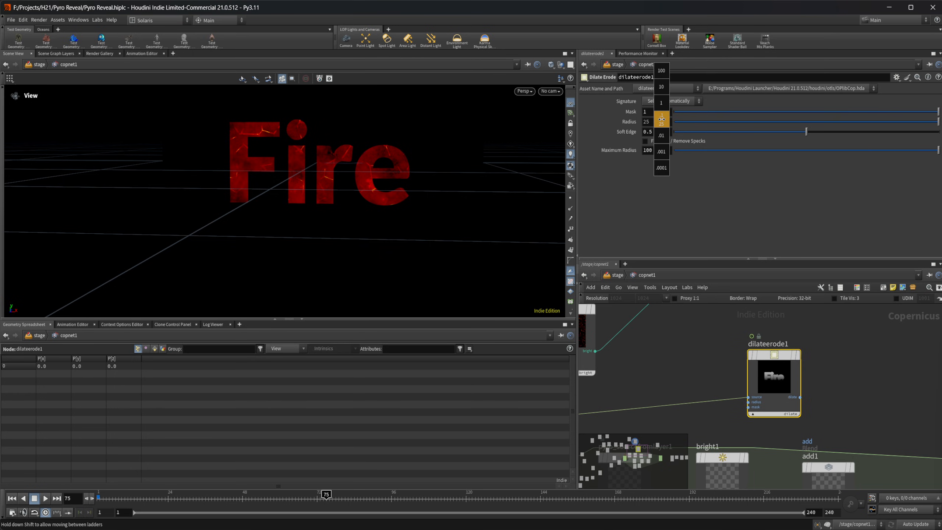
pyautogui.moveTo(753, 124); pyautogui.dragTo(754, 123, button='middle')
pyautogui.middleClick(659, 125)
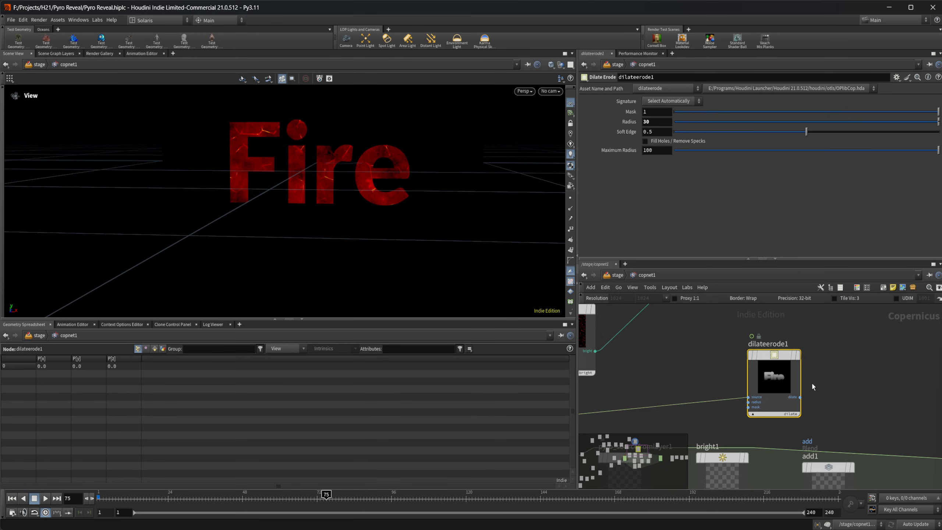
pyautogui.click(785, 382)
pyautogui.moveTo(656, 120); pyautogui.dragTo(708, 112, button='middle')
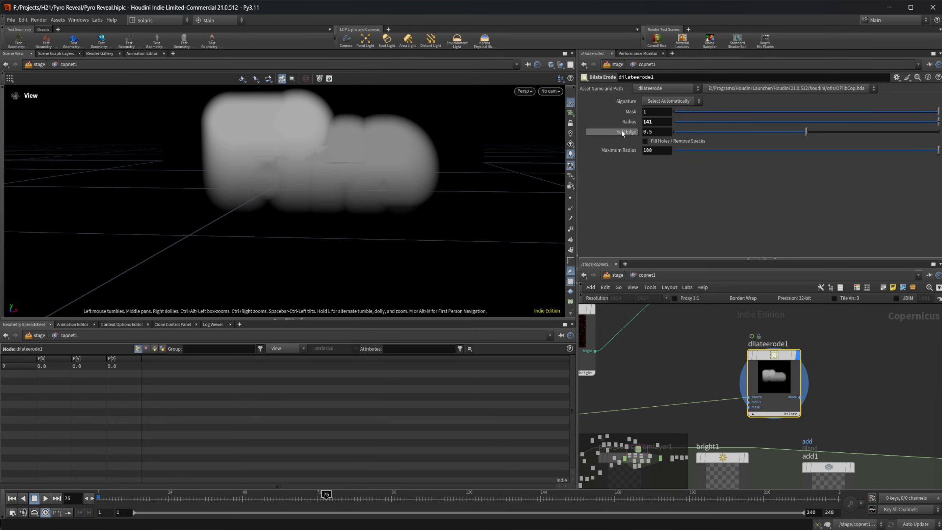
pyautogui.moveTo(660, 123); pyautogui.dragTo(574, 148)
pyautogui.write('100')
pyautogui.press('Return')
# Step: Place a Blur node to the right of dilateerode1 and connect dilateerode1's output to its source input
pyautogui.press('Tab')
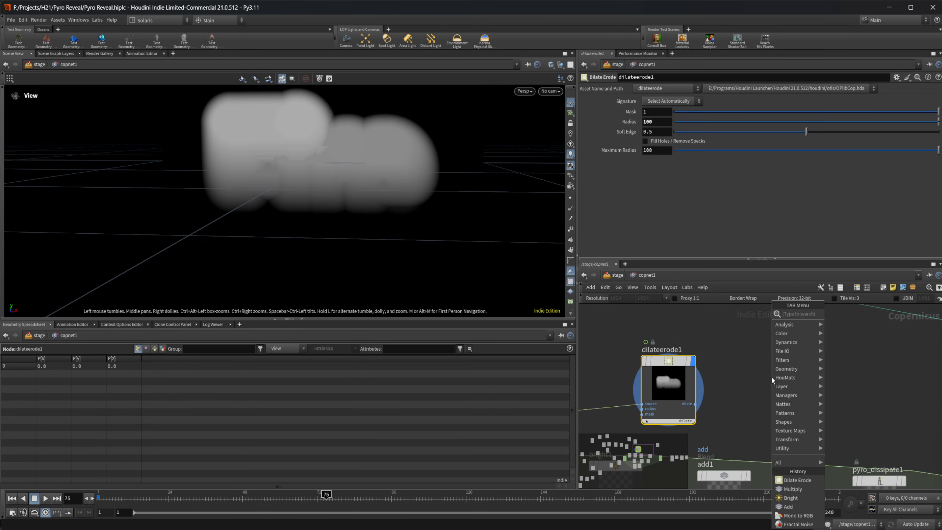
pyautogui.write('blur')
pyautogui.press('Return')
pyautogui.click(778, 395)
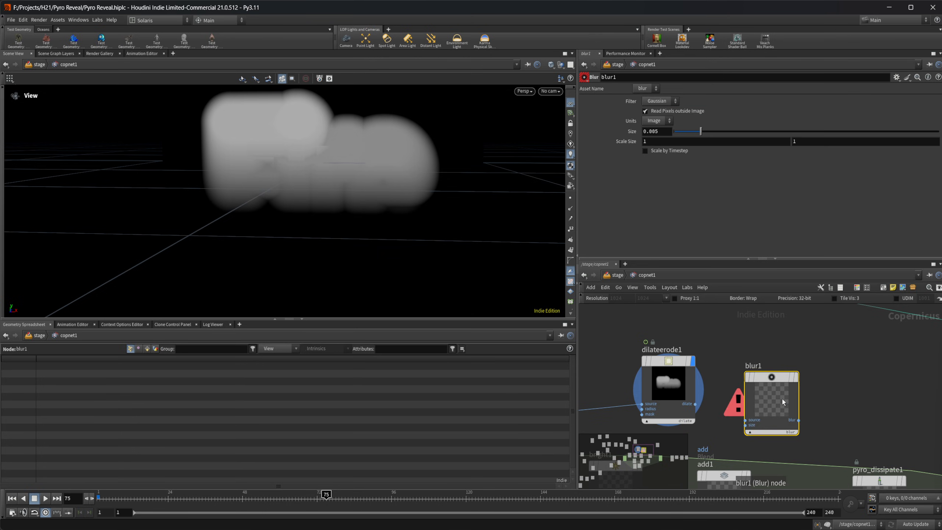
pyautogui.moveTo(682, 394); pyautogui.dragTo(762, 362)
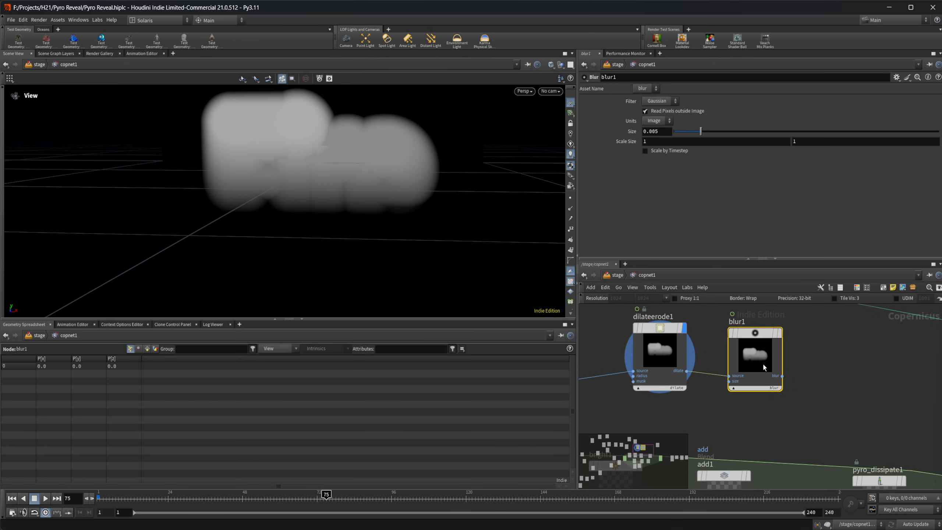
# Step: Display blur1 and set its blur size to 0.05
pyautogui.press('r')
pyautogui.click(762, 363)
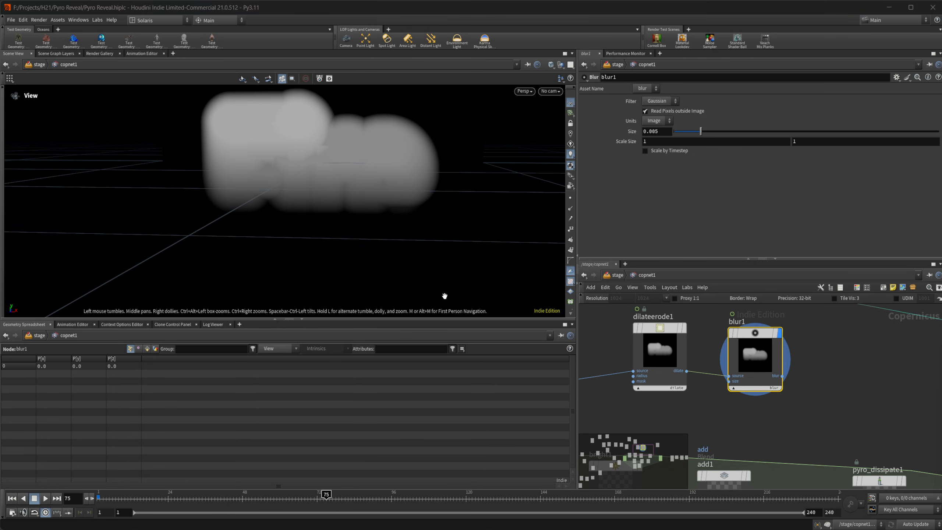
pyautogui.moveTo(701, 131); pyautogui.dragTo(938, 141)
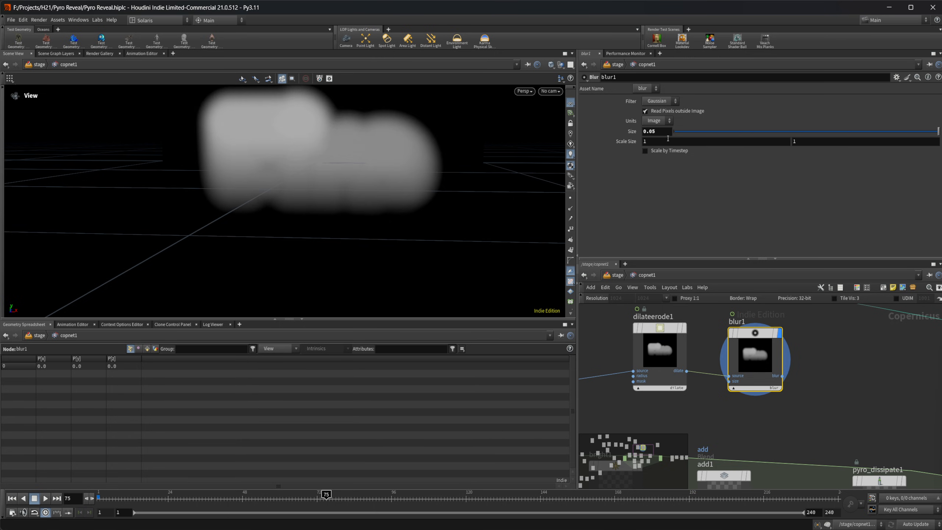
# Step: Raise blur1's blur size to 0.35
pyautogui.middleClick(670, 131)
pyautogui.moveTo(671, 131)
pyautogui.mouseDown(button='middle')
pyautogui.moveTo(691, 130)
pyautogui.moveTo(668, 131)
pyautogui.mouseUp(button='middle')
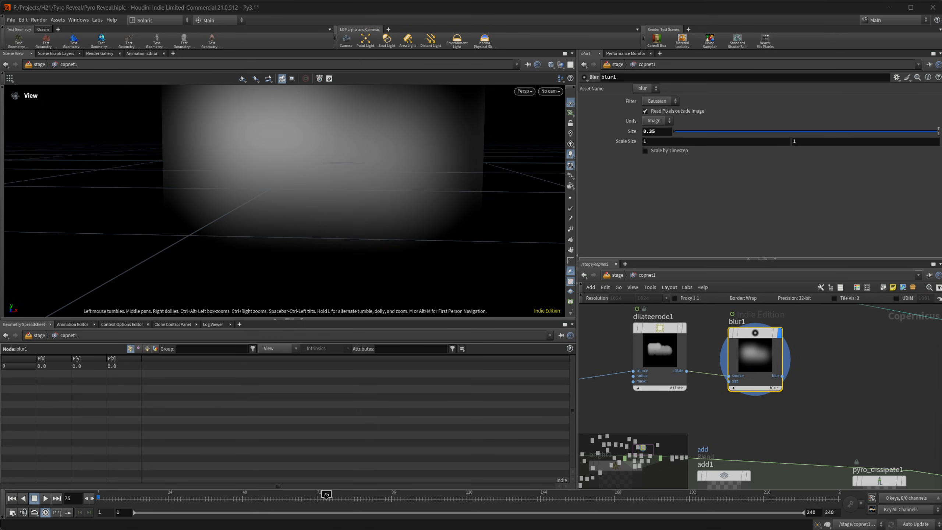
# Step: Place a Bright node to the right of blur1 and connect blur1's output to its source input
pyautogui.moveTo(856, 379); pyautogui.dragTo(674, 393, button='middle')
pyautogui.scroll(-3, 675, 388)
pyautogui.scroll(1, 677, 386)
pyautogui.press('Tab')
pyautogui.write('bright')
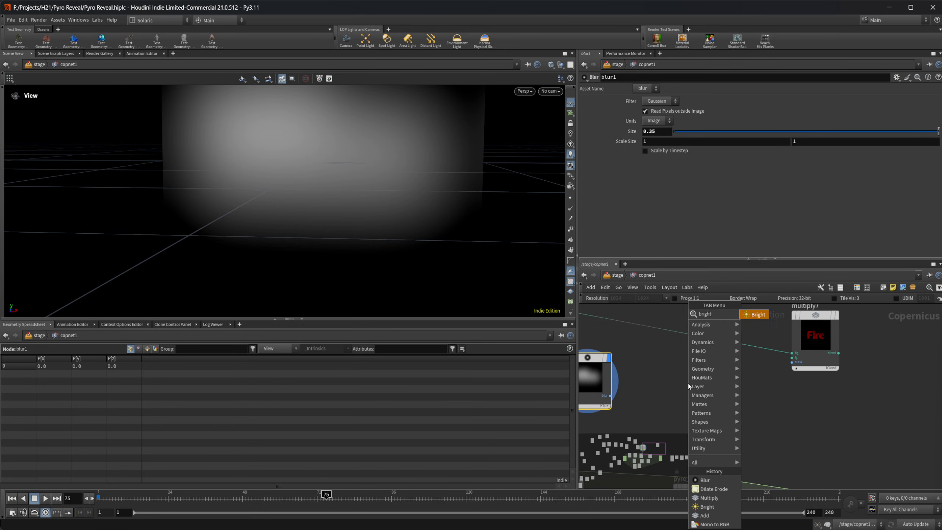
pyautogui.press('Return')
pyautogui.click(654, 387)
pyautogui.moveTo(665, 396); pyautogui.dragTo(676, 372)
pyautogui.moveTo(633, 388); pyautogui.dragTo(656, 379, button='middle')
pyautogui.moveTo(634, 387); pyautogui.dragTo(681, 366)
# Step: Display bright4 and set its brightness to 10
pyautogui.click(709, 340)
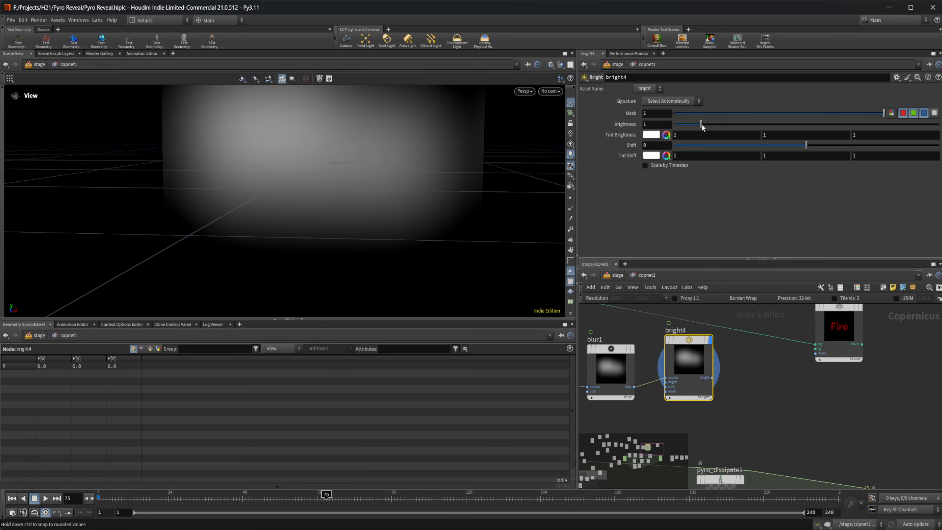
pyautogui.moveTo(701, 124); pyautogui.dragTo(937, 124)
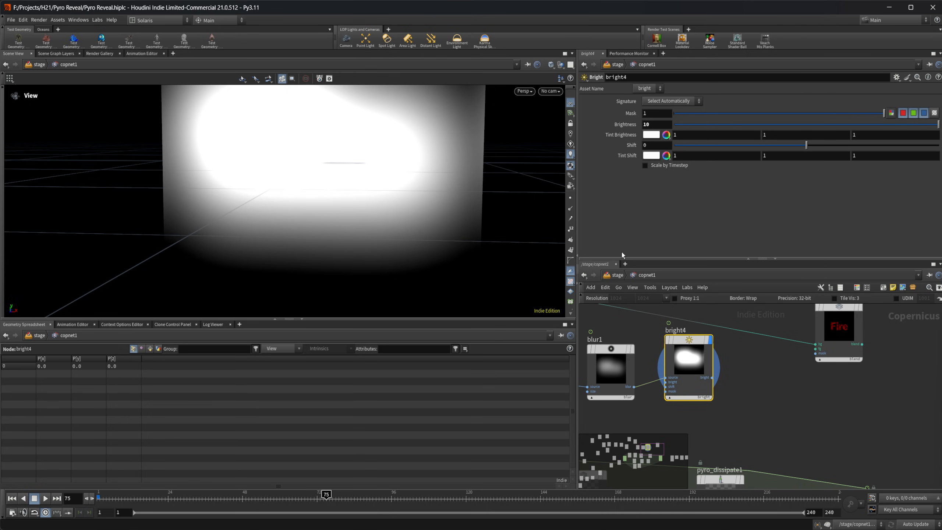
# Step: Place an Add blend node above and to the right of bright4, moving multiply7 further right to make room
pyautogui.moveTo(759, 366); pyautogui.dragTo(704, 373, button='middle')
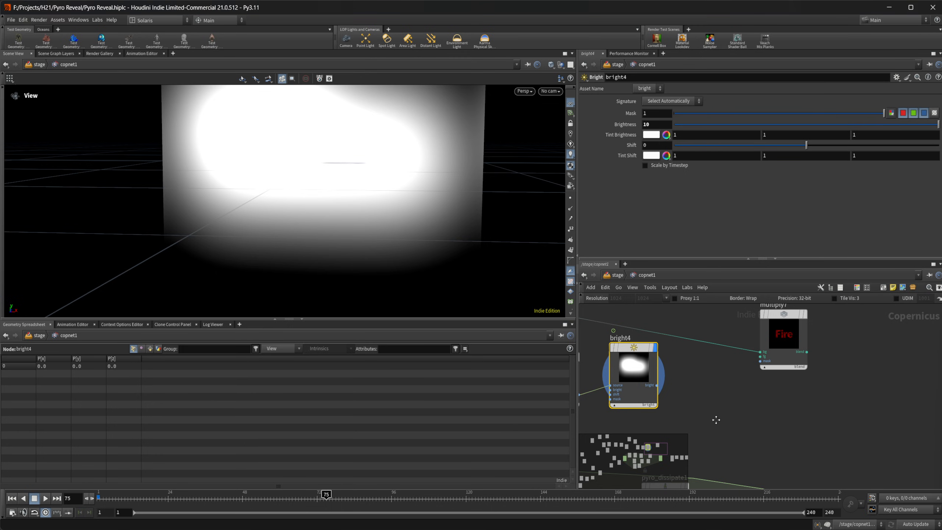
pyautogui.moveTo(823, 382); pyautogui.dragTo(704, 395, button='middle')
pyautogui.press('Tab')
pyautogui.write('add')
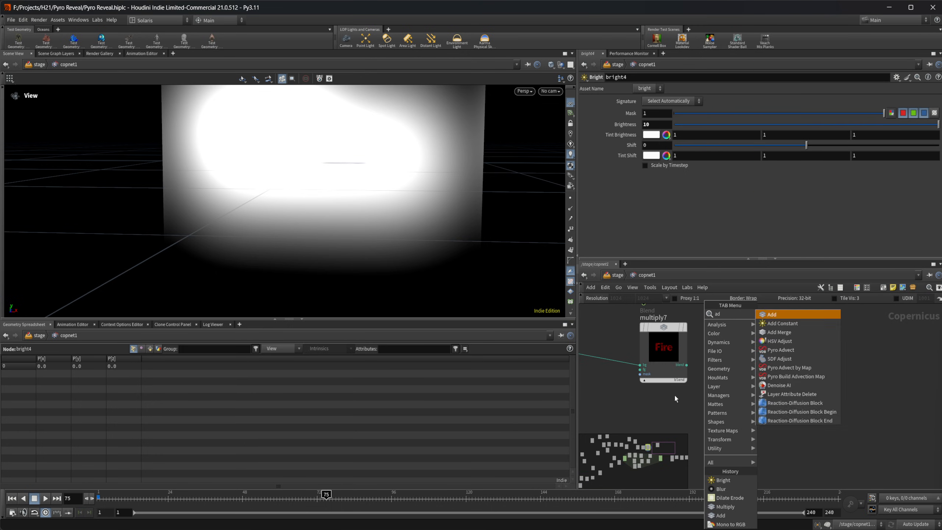
pyautogui.press('Return')
pyautogui.click(606, 386)
pyautogui.moveTo(695, 419); pyautogui.dragTo(755, 418, button='middle')
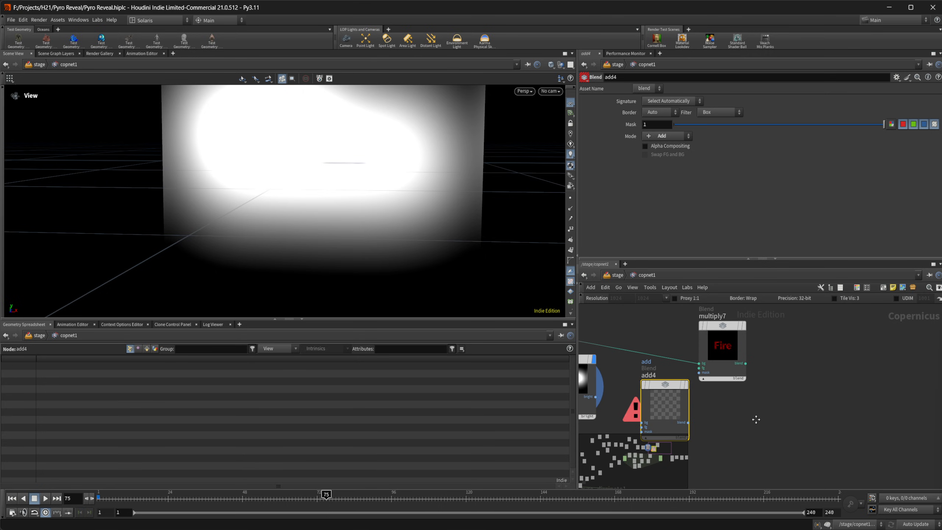
pyautogui.moveTo(733, 345); pyautogui.dragTo(799, 360)
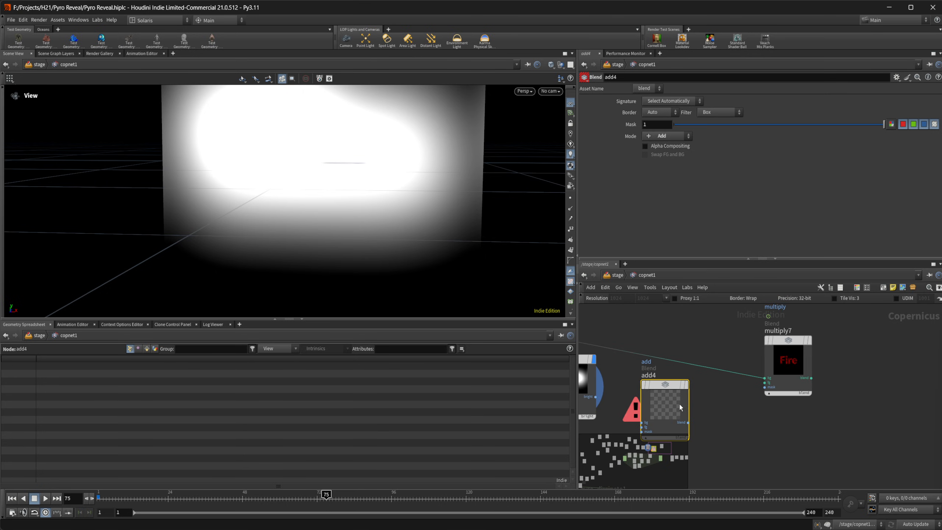
pyautogui.moveTo(678, 403); pyautogui.dragTo(676, 313)
# Step: Place a Constant node directly below bright4 and set its value to 0.01
pyautogui.moveTo(654, 408); pyautogui.dragTo(759, 393, button='middle')
pyautogui.scroll(-3, 716, 377)
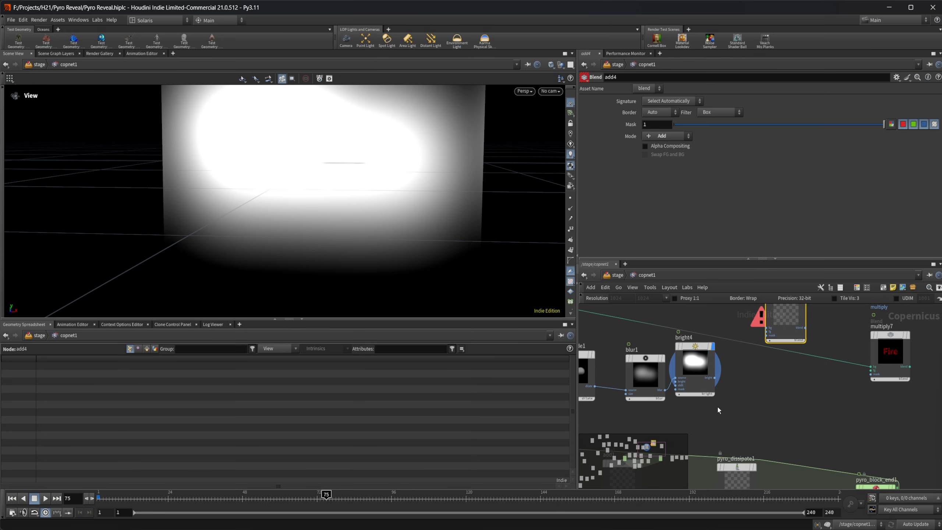
pyautogui.press('Tab')
pyautogui.write('cons')
pyautogui.press('Return')
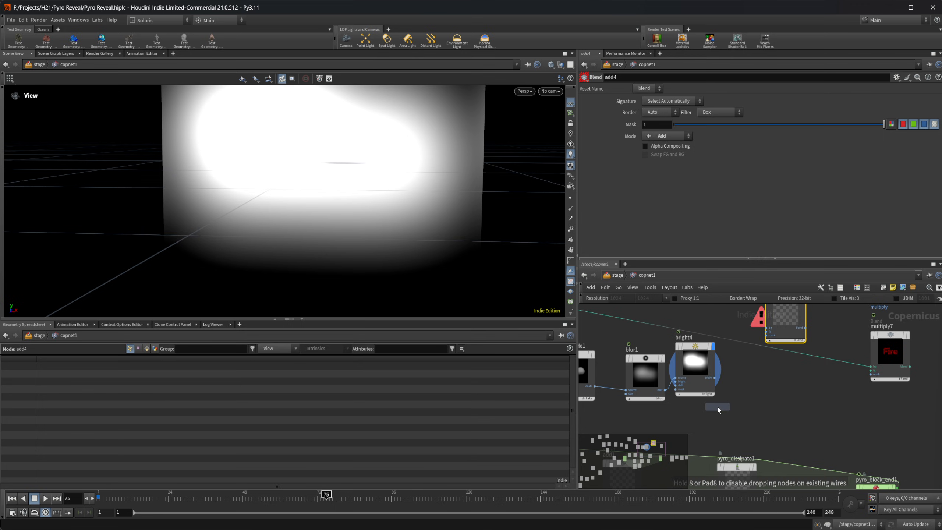
pyautogui.click(717, 407)
pyautogui.moveTo(712, 423); pyautogui.dragTo(698, 427)
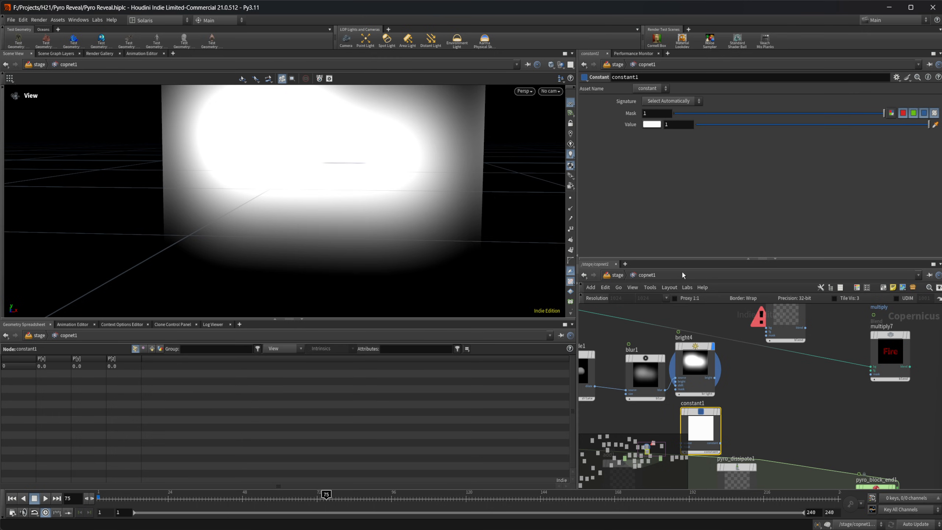
pyautogui.click(707, 124)
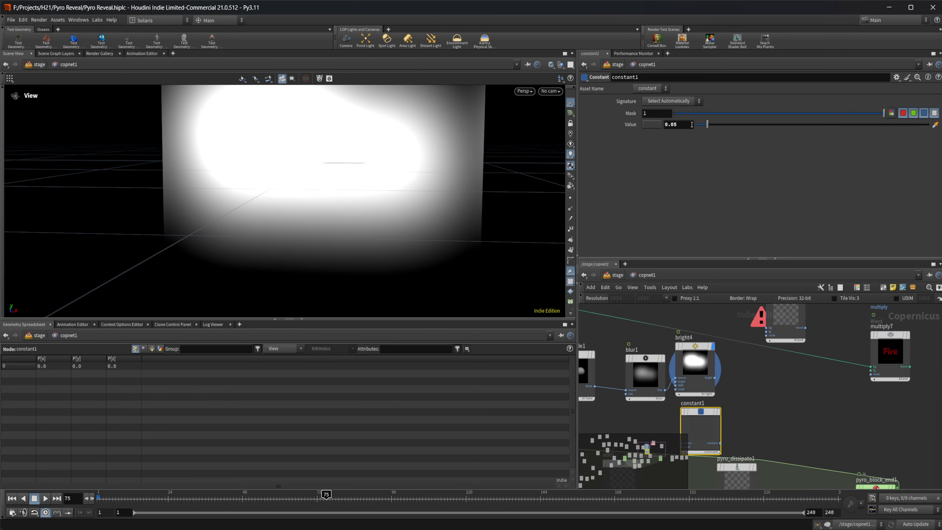
pyautogui.moveTo(666, 125); pyautogui.dragTo(695, 126)
pyautogui.write('0.01')
pyautogui.press('Return')
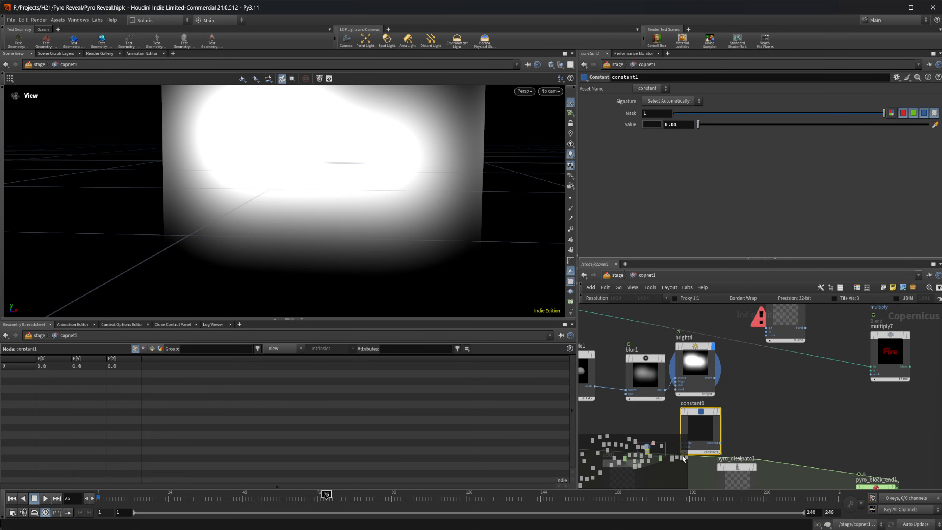
pyautogui.moveTo(703, 415); pyautogui.dragTo(697, 410)
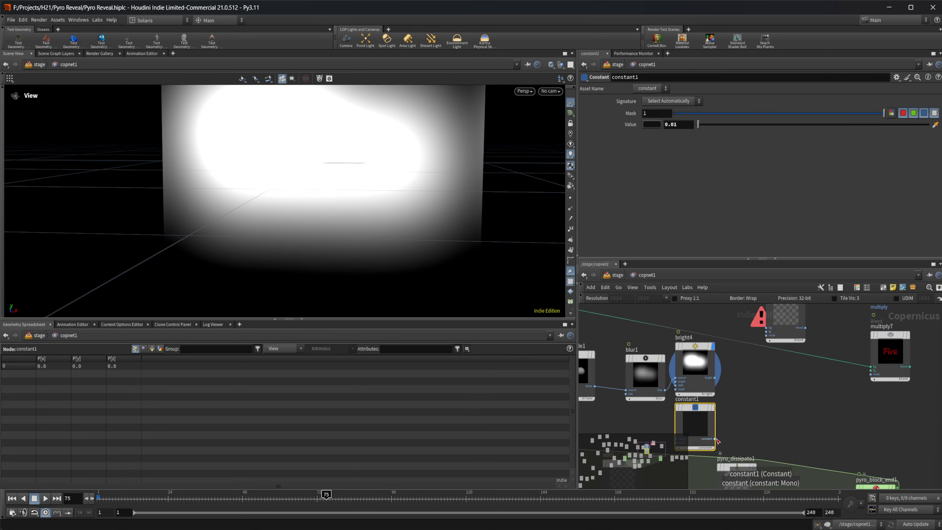
# Step: Connect constant1's output to add4's fg input and bright4's output to its bg input
pyautogui.click(714, 439)
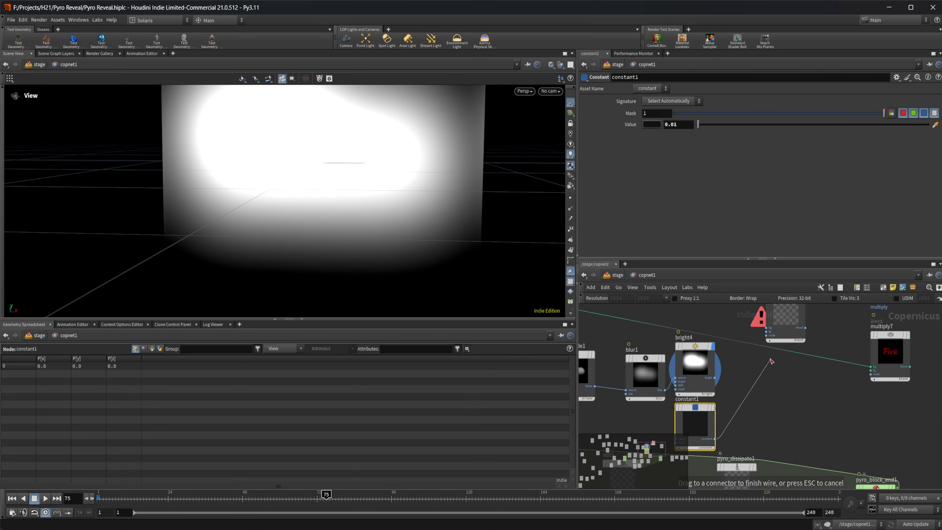
pyautogui.click(766, 331)
pyautogui.scroll(3, 771, 336)
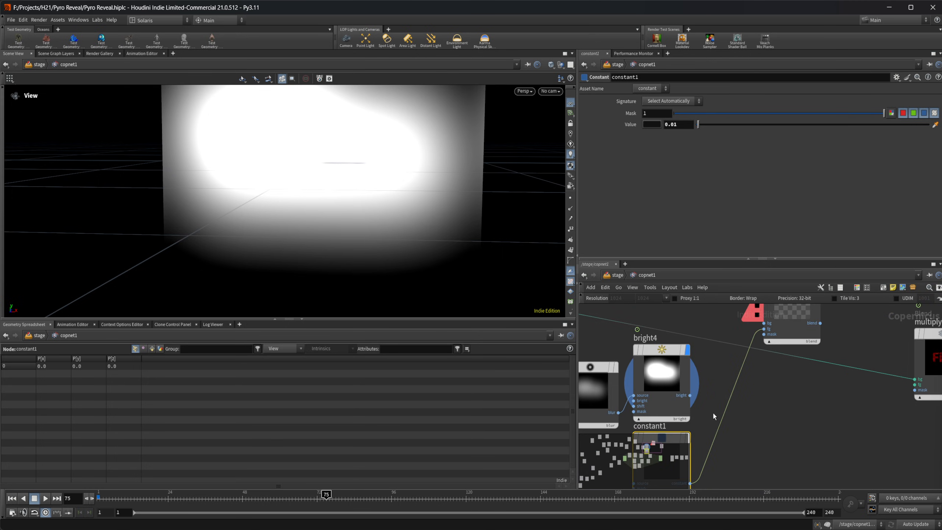
pyautogui.click(690, 395)
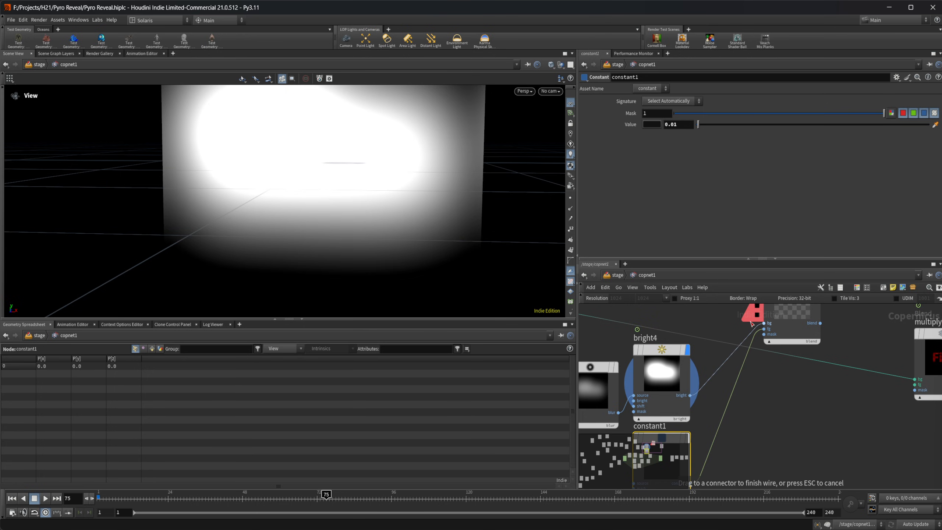
pyautogui.click(763, 322)
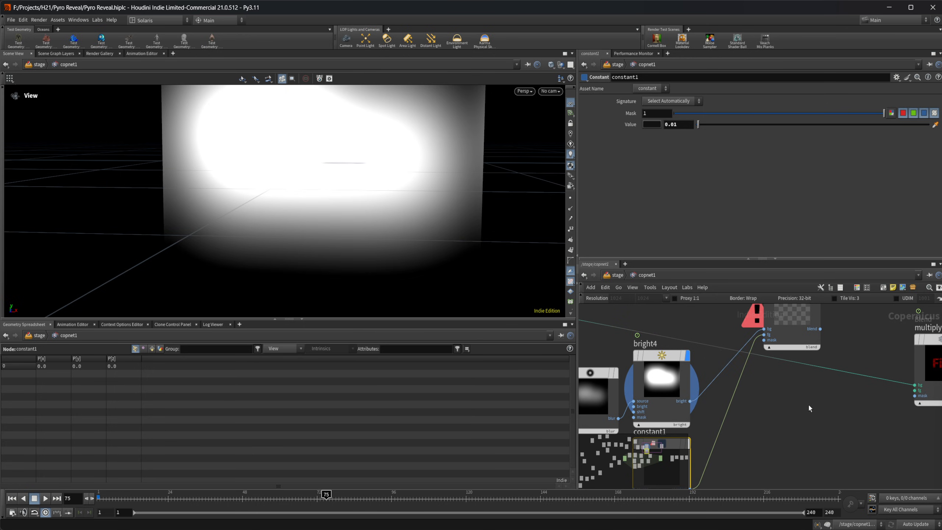
# Step: Connect add4's output to multiply7's fg input, display multiply7 and scrub the timeline to frame 53
pyautogui.moveTo(793, 416); pyautogui.dragTo(675, 429, button='middle')
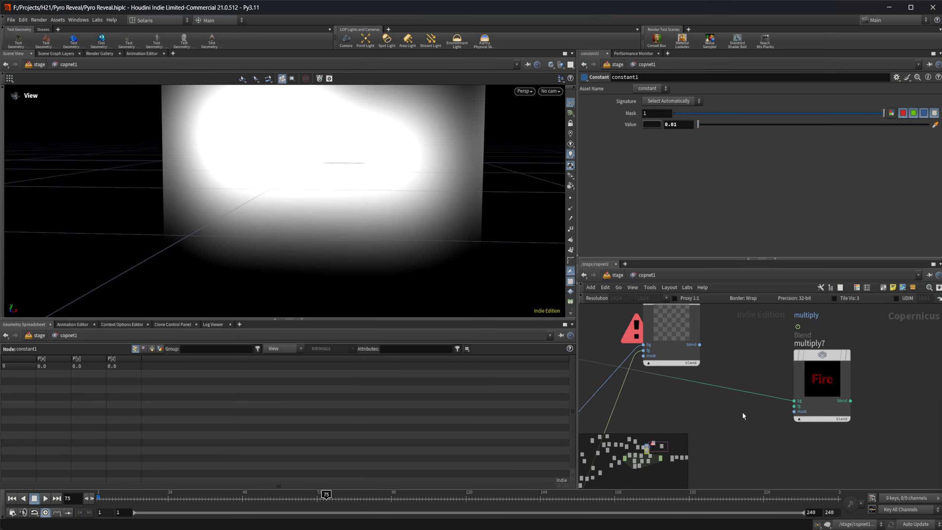
pyautogui.moveTo(700, 344); pyautogui.dragTo(793, 406)
pyautogui.click(813, 377)
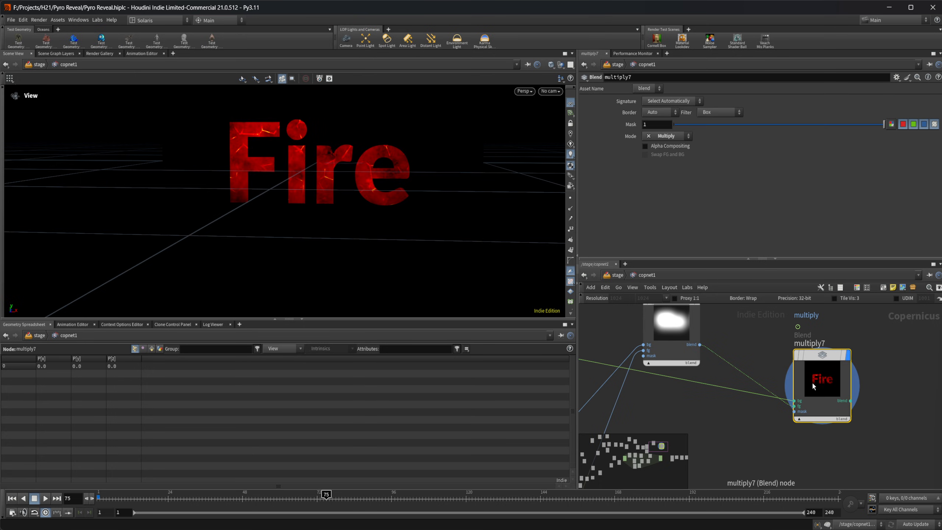
pyautogui.moveTo(293, 496); pyautogui.dragTo(134, 496)
pyautogui.click(258, 495)
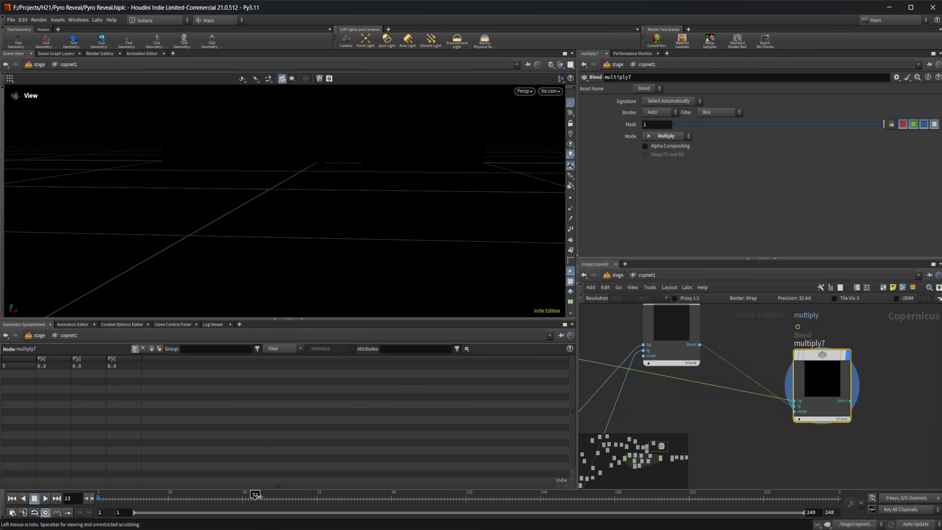
# Step: Compare the displayed output of add3 with that of multiply7
pyautogui.scroll(-4, 733, 370)
pyautogui.moveTo(736, 353)
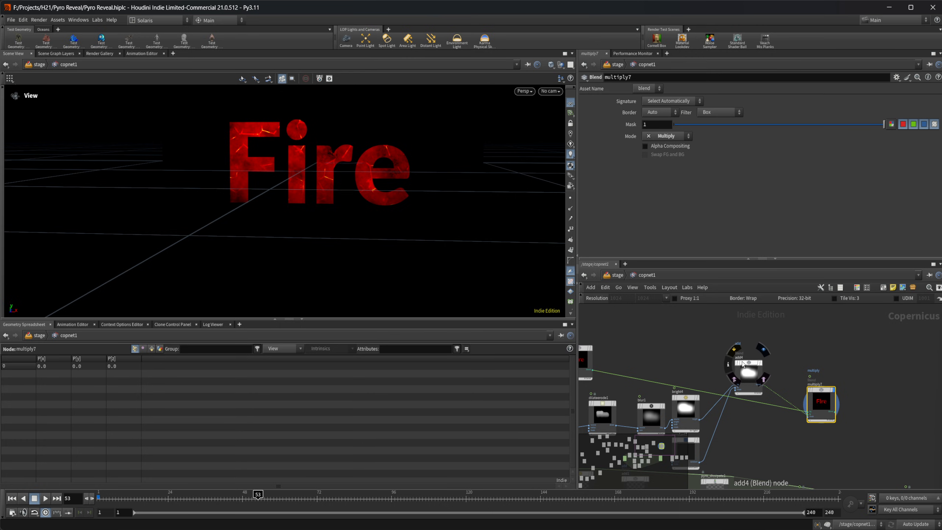
pyautogui.moveTo(709, 359); pyautogui.dragTo(770, 348, button='middle')
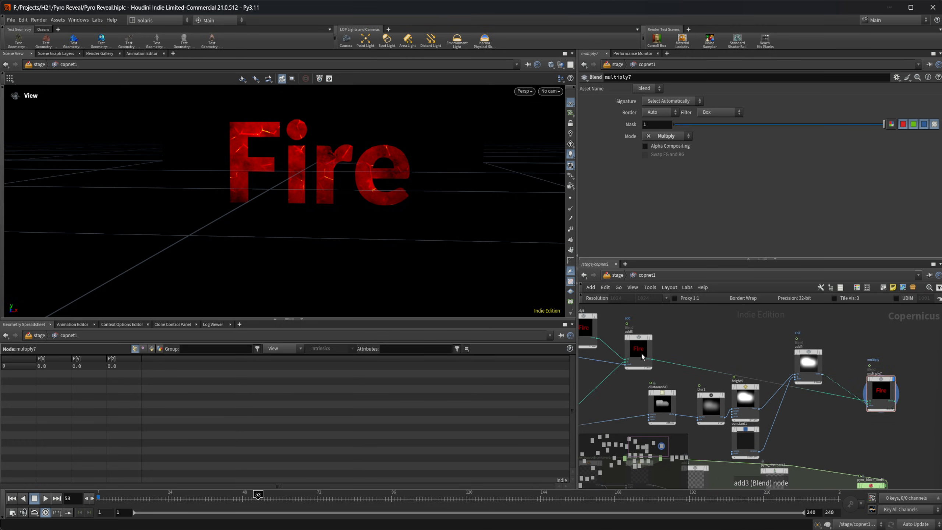
pyautogui.click(642, 355)
pyautogui.click(875, 387)
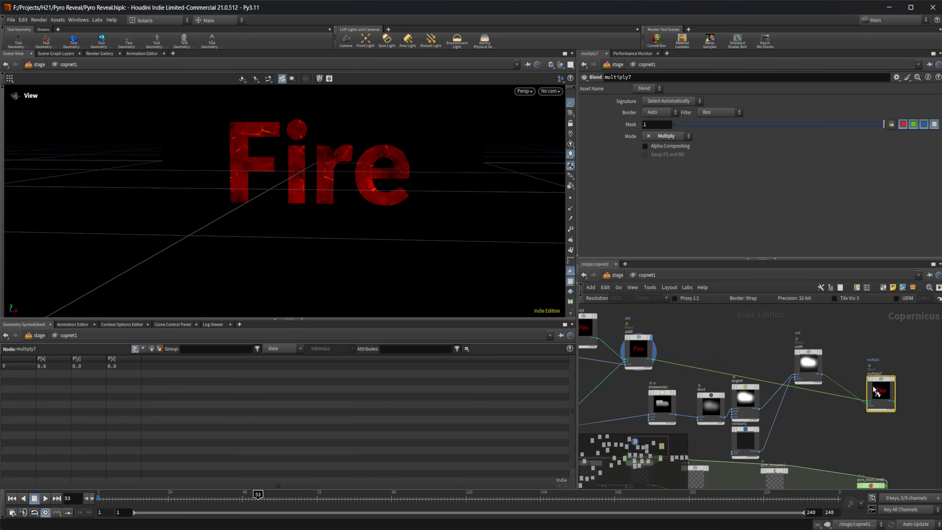
# Step: Insert a Glow node into the wire between add3 and multiply7 and display it
pyautogui.press('Tab')
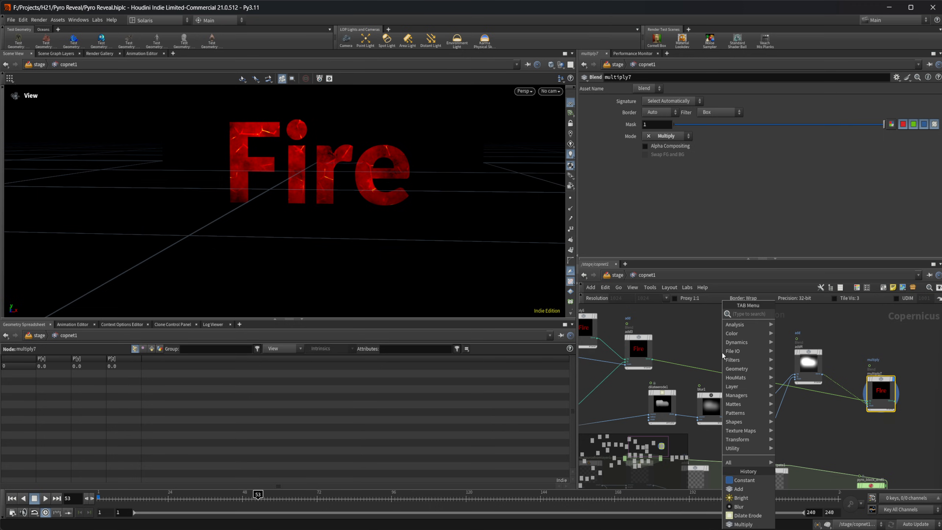
pyautogui.write('add')
pyautogui.press('Return')
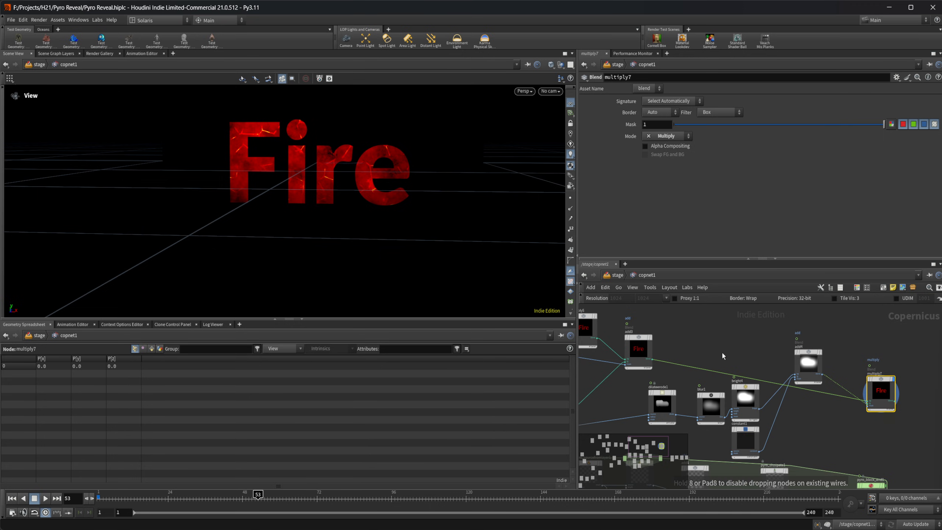
pyautogui.click(721, 351)
pyautogui.scroll(3, 704, 347)
pyautogui.scroll(3, 704, 343)
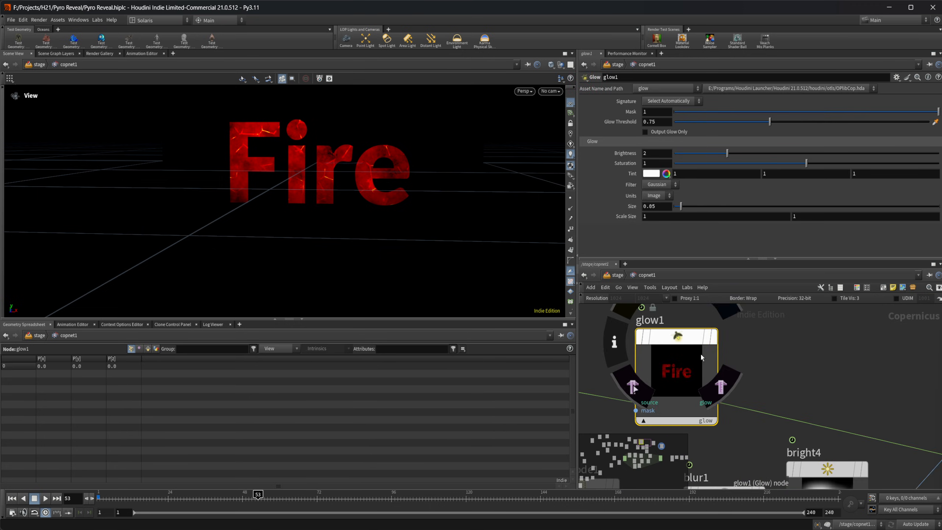
pyautogui.moveTo(700, 352); pyautogui.dragTo(709, 335)
pyautogui.press('r')
pyautogui.click(710, 335)
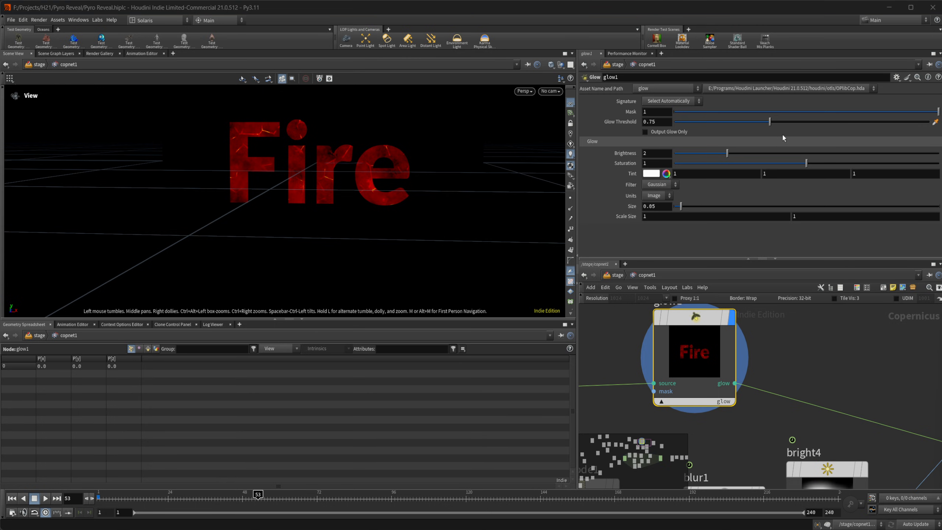
# Step: Lower glow1's glow threshold to 0.581 and scrub the timeline to frame 19
pyautogui.moveTo(769, 121); pyautogui.dragTo(747, 121)
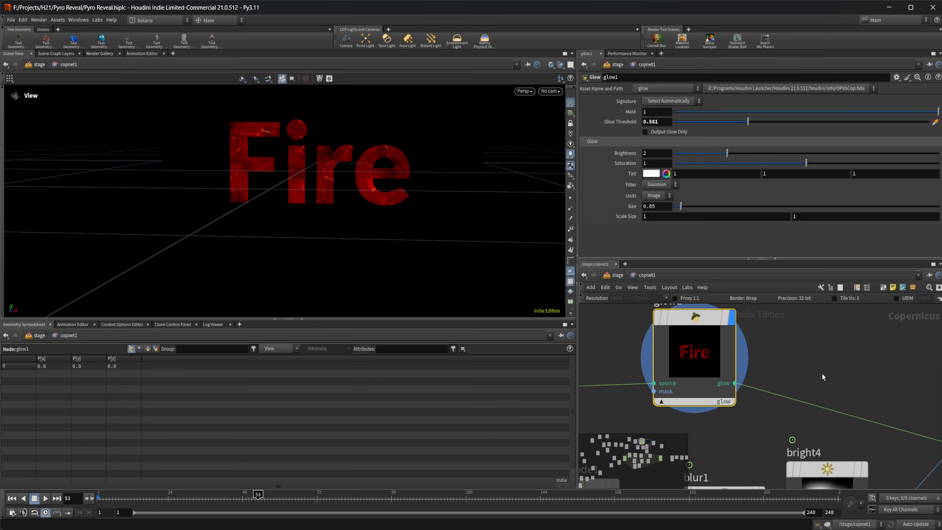
pyautogui.moveTo(804, 373); pyautogui.dragTo(772, 372, button='middle')
pyautogui.moveTo(227, 500); pyautogui.dragTo(154, 506)
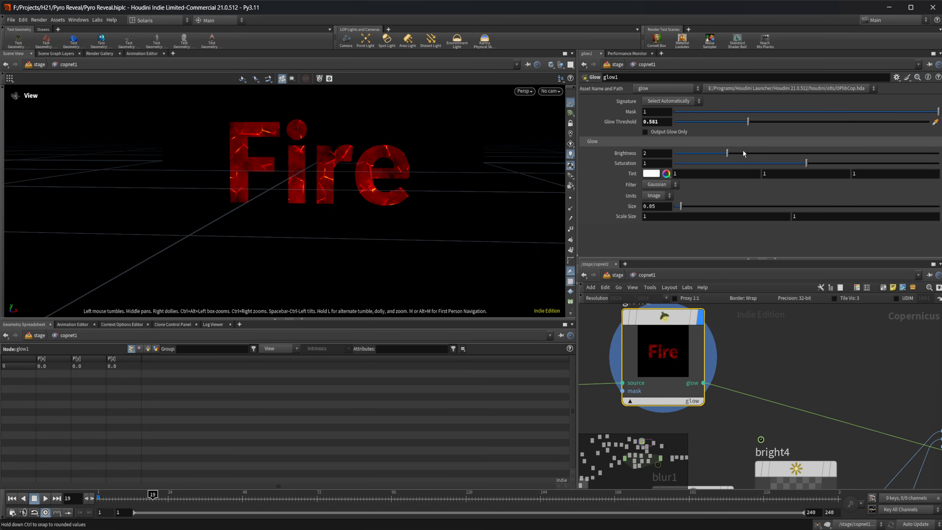
# Step: Set glow1's brightness to 6.31, glow threshold to 0.091 and size to 0.056
pyautogui.moveTo(778, 154); pyautogui.dragTo(840, 163)
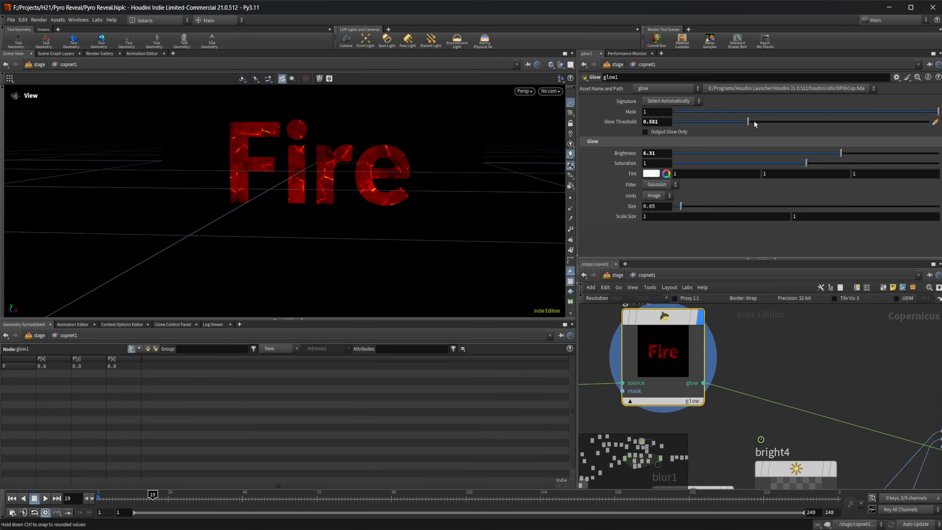
pyautogui.moveTo(755, 124); pyautogui.dragTo(686, 131)
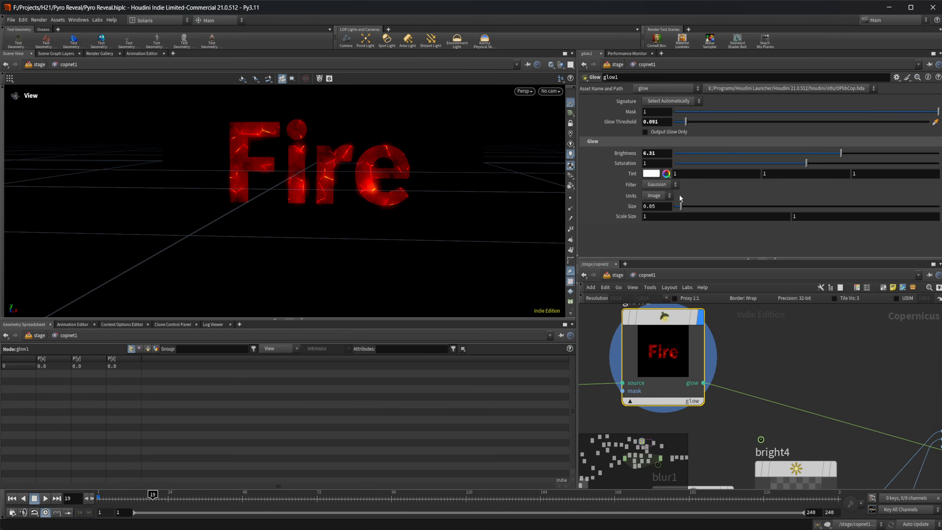
pyautogui.moveTo(680, 205)
pyautogui.mouseDown()
pyautogui.moveTo(690, 207)
pyautogui.moveTo(681, 206)
pyautogui.mouseUp()
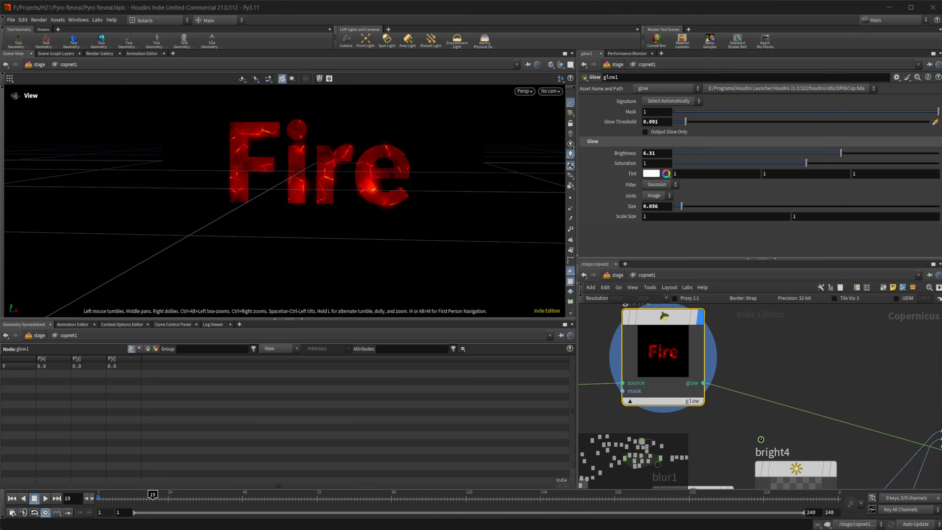
# Step: Display multiply7 to check the glowing text through the mask
pyautogui.moveTo(907, 432); pyautogui.dragTo(635, 361, button='middle')
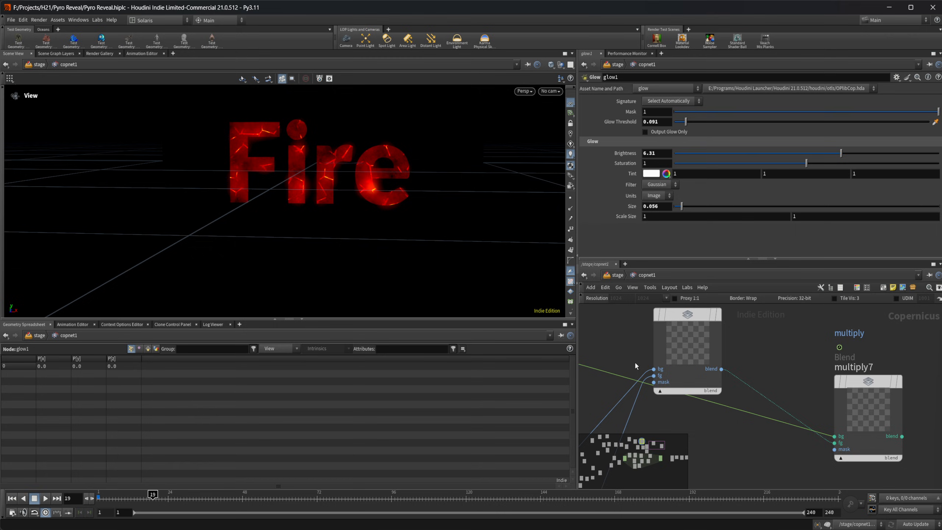
pyautogui.click(846, 423)
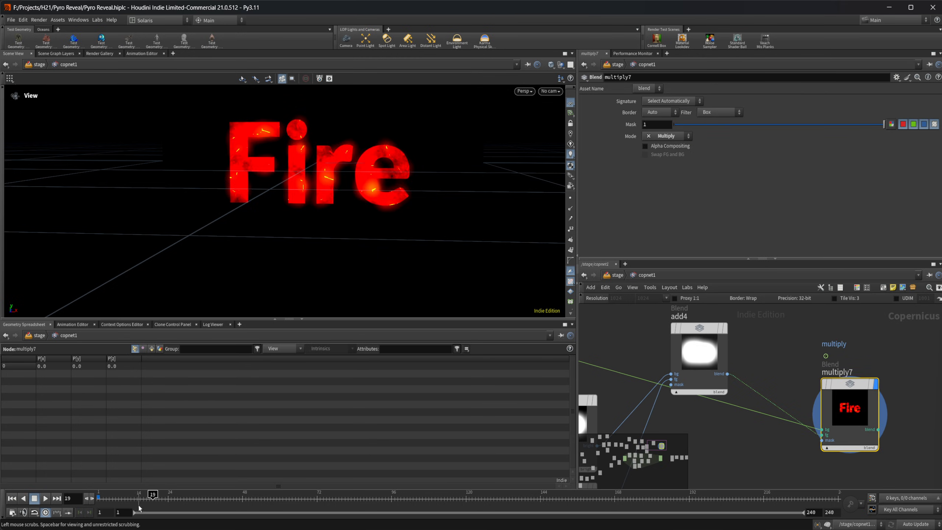
# Step: Scrub through the timeline and play it from the first frame to check the glowing text reveal
pyautogui.moveTo(161, 501); pyautogui.dragTo(350, 522)
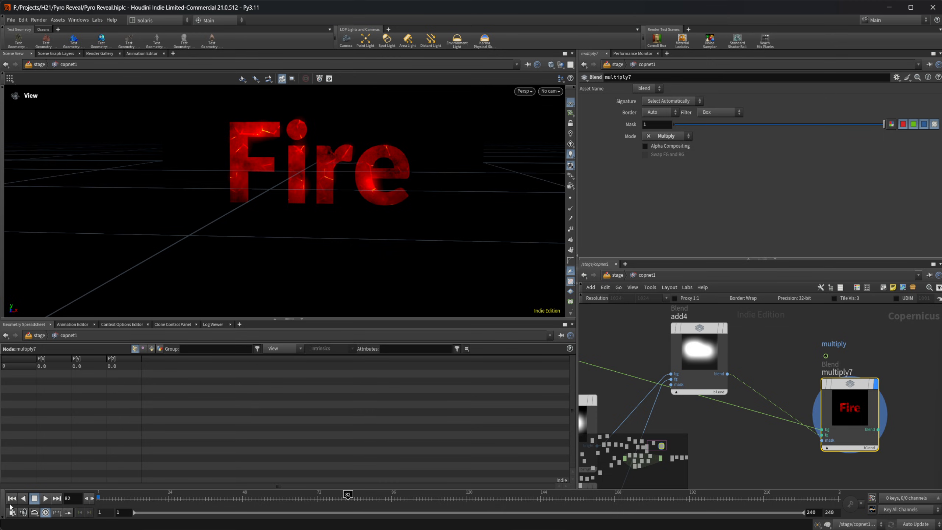
pyautogui.click(12, 498)
pyautogui.click(45, 497)
# Step: Add a Blend node to the right of multiply7 and above the monotorgb1 output of the pyro chain
pyautogui.scroll(-3, 716, 429)
pyautogui.moveTo(737, 438); pyautogui.dragTo(717, 339, button='middle')
pyautogui.moveTo(826, 394); pyautogui.dragTo(652, 423, button='middle')
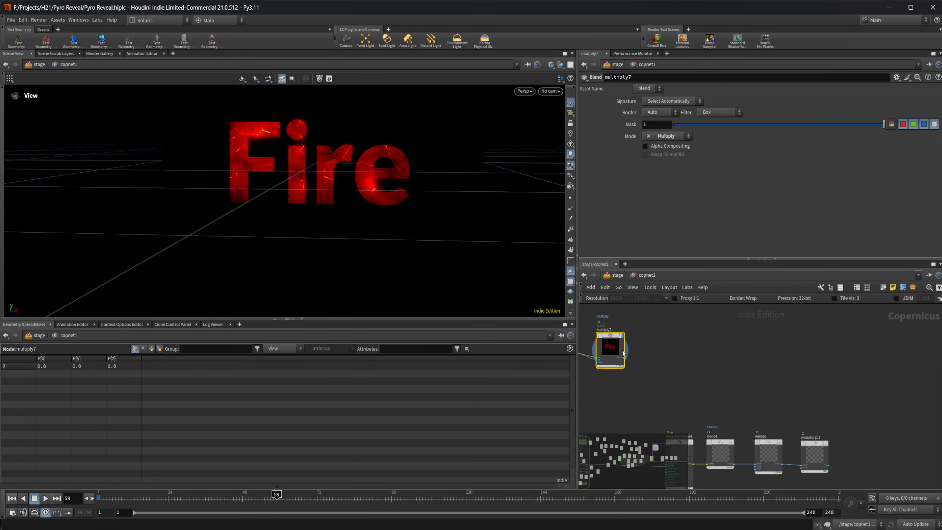
pyautogui.moveTo(810, 410); pyautogui.dragTo(737, 395, button='middle')
pyautogui.press('Tab')
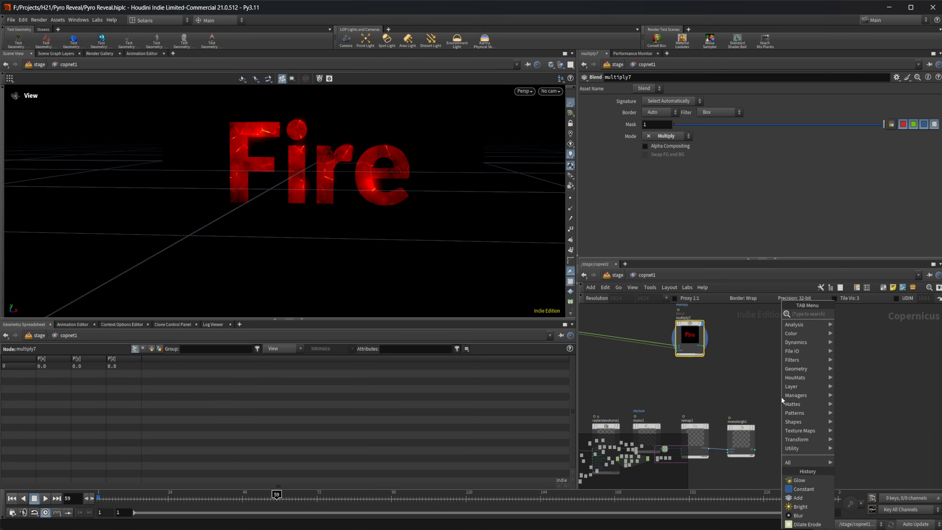
pyautogui.write('blend')
pyautogui.press('Return')
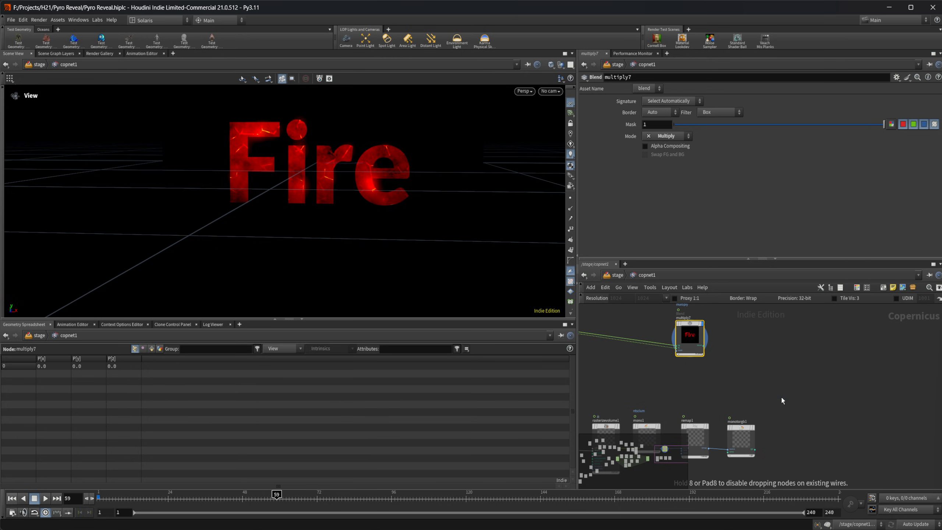
pyautogui.click(782, 412)
pyautogui.moveTo(782, 414); pyautogui.dragTo(847, 386)
pyautogui.scroll(3, 750, 380)
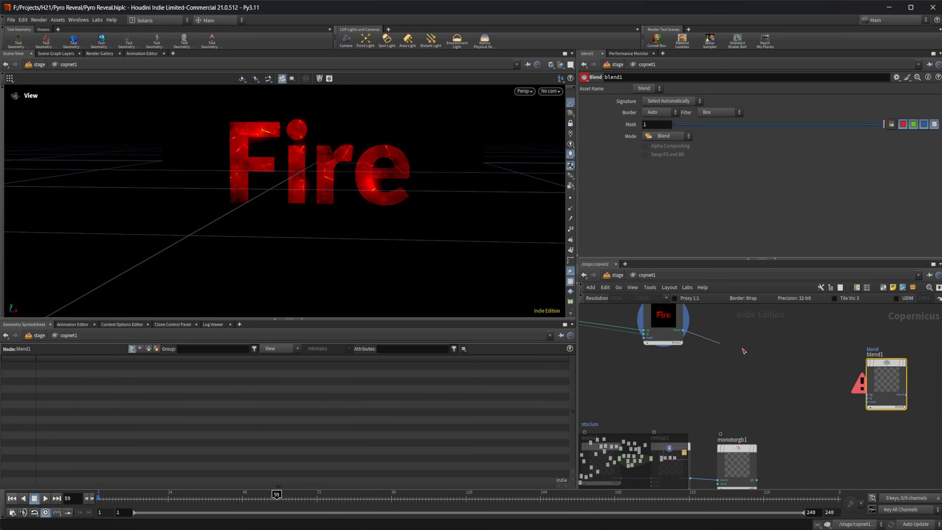
# Step: Connect multiply7 to blend1's background and monotorgb1 to its foreground, and display blend1
pyautogui.moveTo(743, 351); pyautogui.dragTo(866, 394)
pyautogui.moveTo(770, 459); pyautogui.dragTo(738, 430, button='middle')
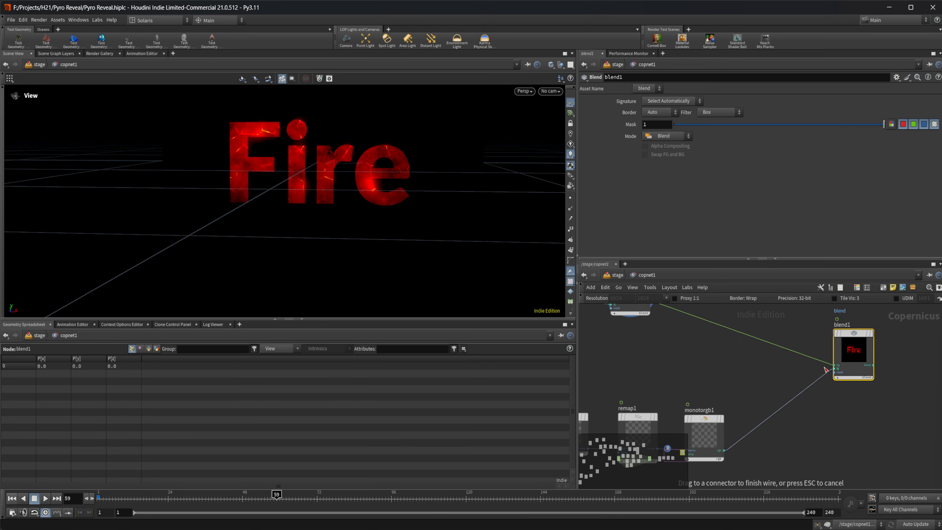
pyautogui.moveTo(835, 342); pyautogui.dragTo(836, 345)
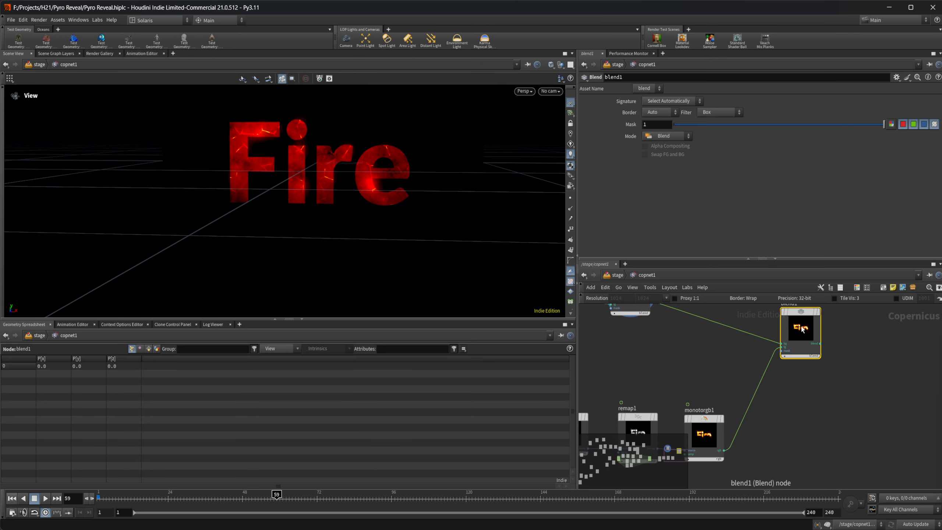
pyautogui.press('r')
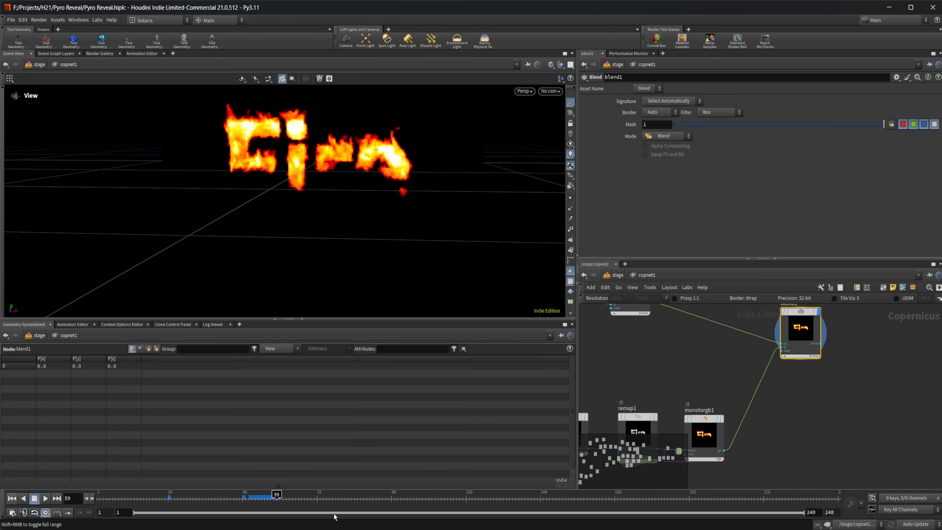
# Step: Compare the Add, Screen and Multiply modes on blend1 and settle on Screen
pyautogui.moveTo(819, 402); pyautogui.dragTo(803, 425, button='middle')
pyautogui.click(675, 138)
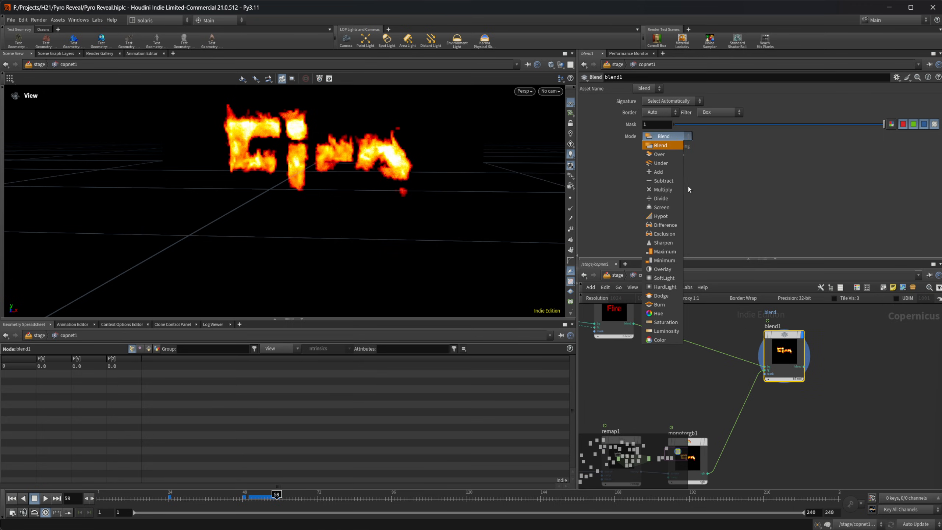
pyautogui.click(678, 173)
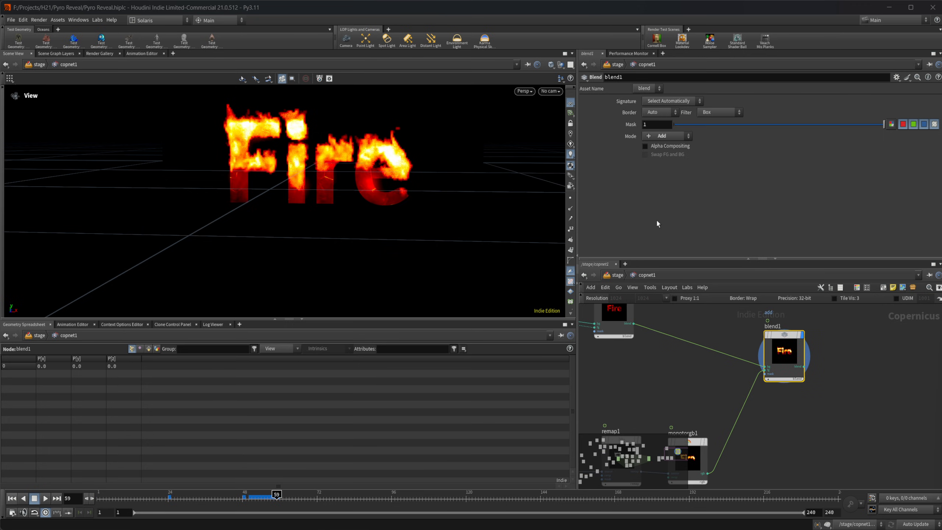
pyautogui.click(672, 138)
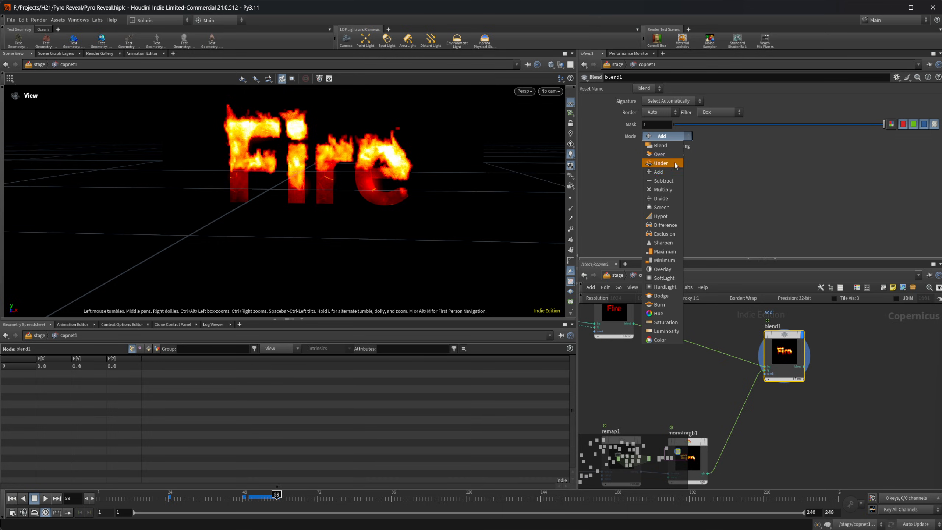
pyautogui.click(668, 209)
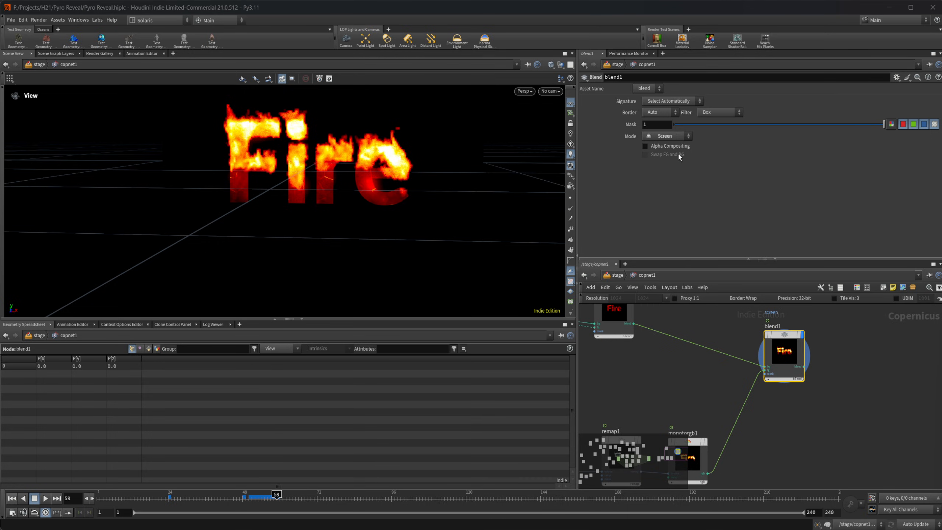
pyautogui.click(674, 138)
pyautogui.click(667, 190)
pyautogui.click(667, 137)
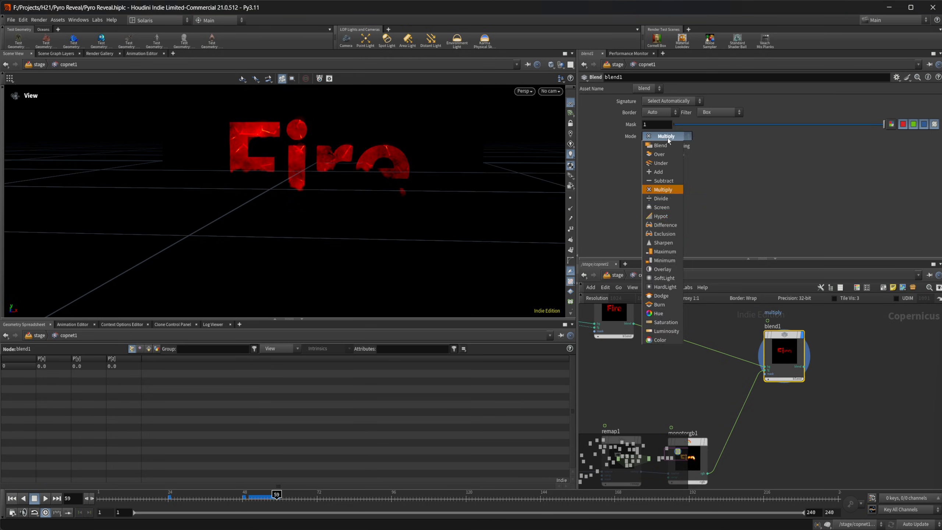
pyautogui.click(674, 207)
# Step: Add a ROP Image Output node beside blend1 and connect blend1's output to it
pyautogui.moveTo(823, 428); pyautogui.dragTo(757, 410, button='middle')
pyautogui.press('Tab')
pyautogui.write('rop')
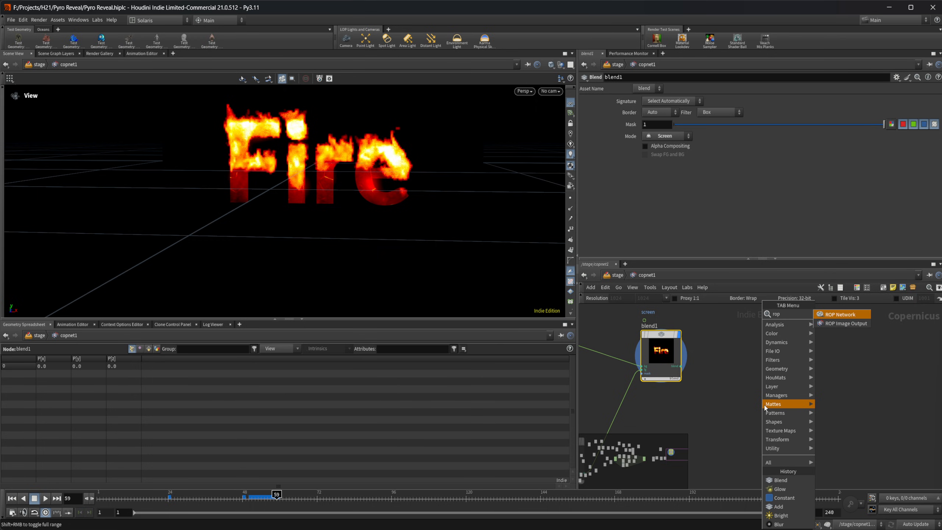
pyautogui.press('Down')
pyautogui.press('Return')
pyautogui.click(764, 404)
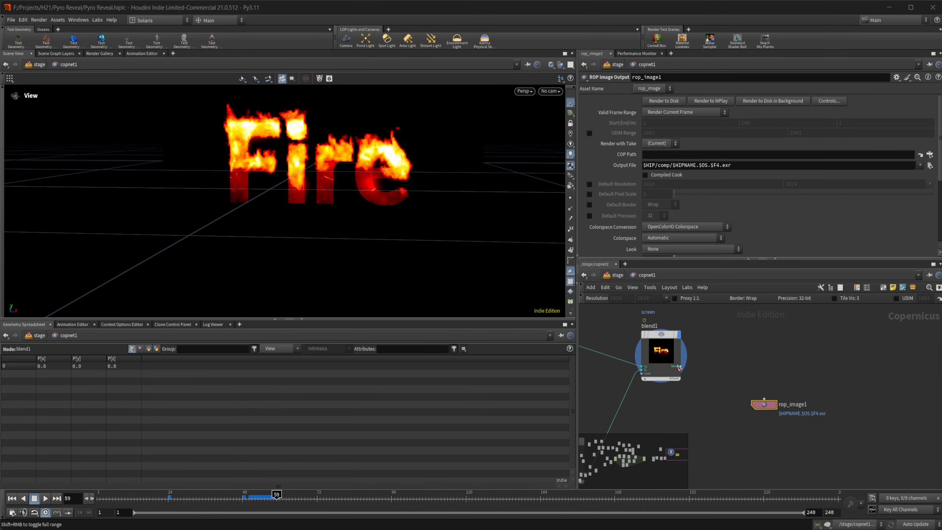
pyautogui.moveTo(680, 367); pyautogui.dragTo(694, 370)
pyautogui.click(763, 401)
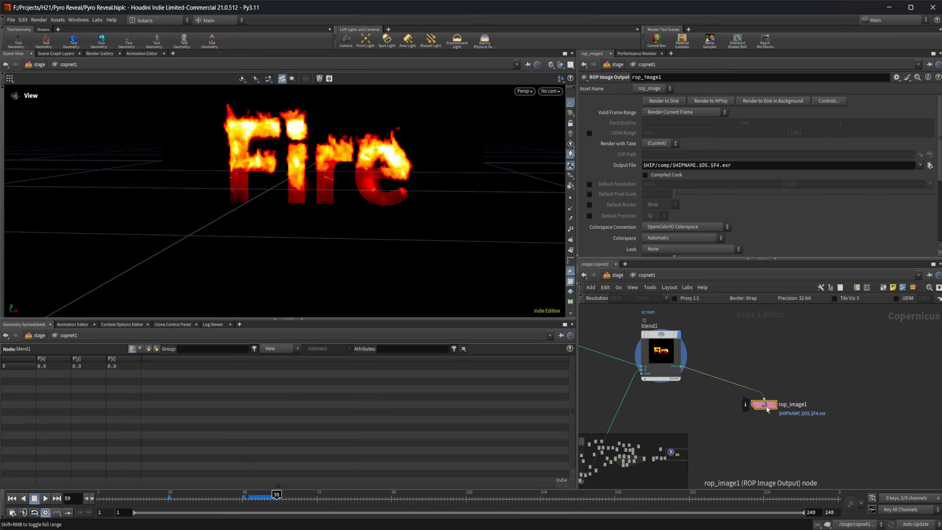
pyautogui.moveTo(767, 408); pyautogui.dragTo(760, 388)
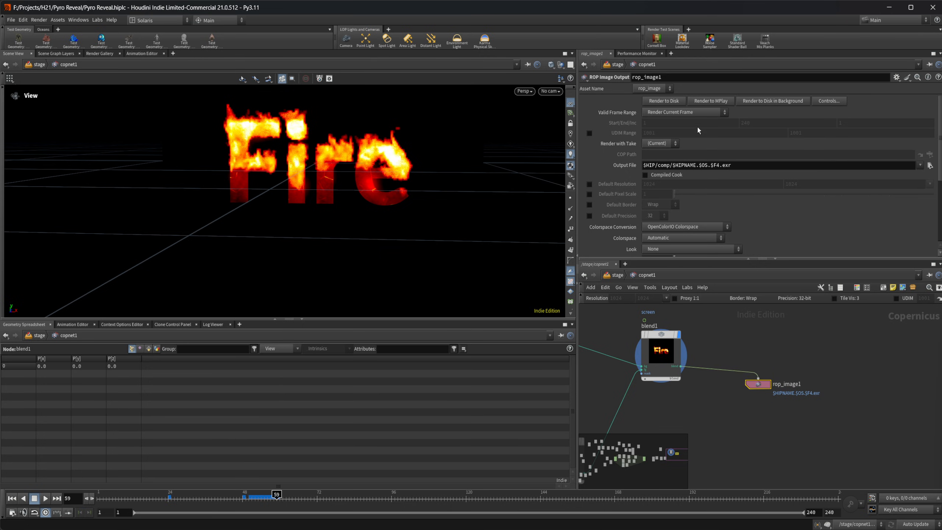
# Step: Set rop_image1 to Render Frame Range, delete the end frame's channel and set the end frame to 120
pyautogui.click(708, 114)
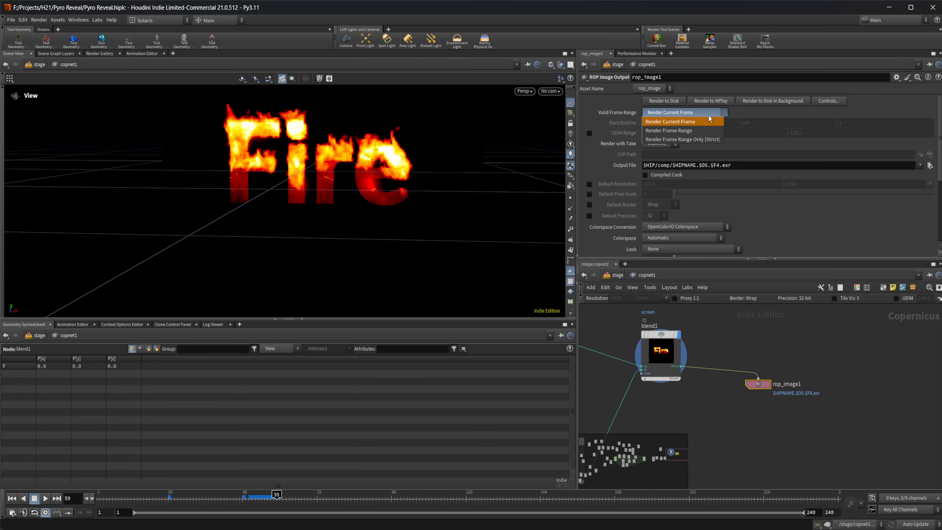
pyautogui.click(704, 130)
pyautogui.rightClick(763, 126)
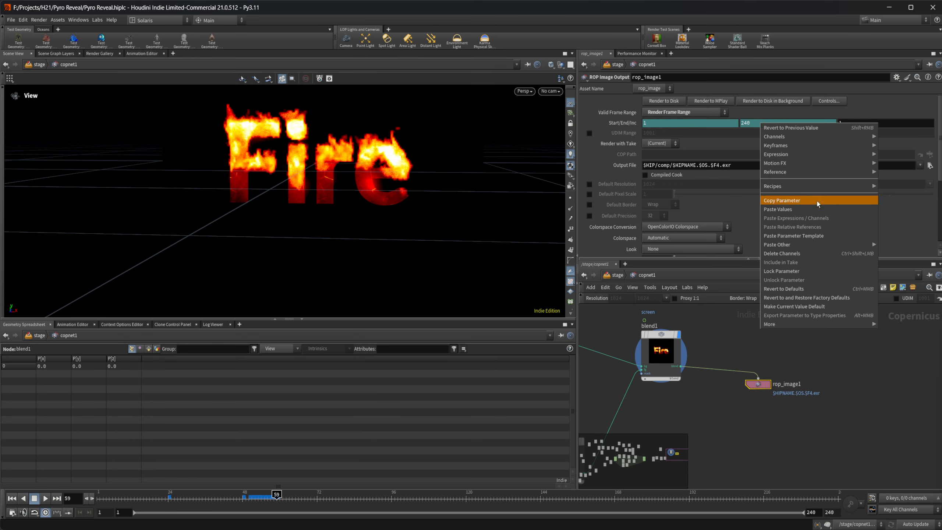
pyautogui.click(795, 252)
pyautogui.write('120')
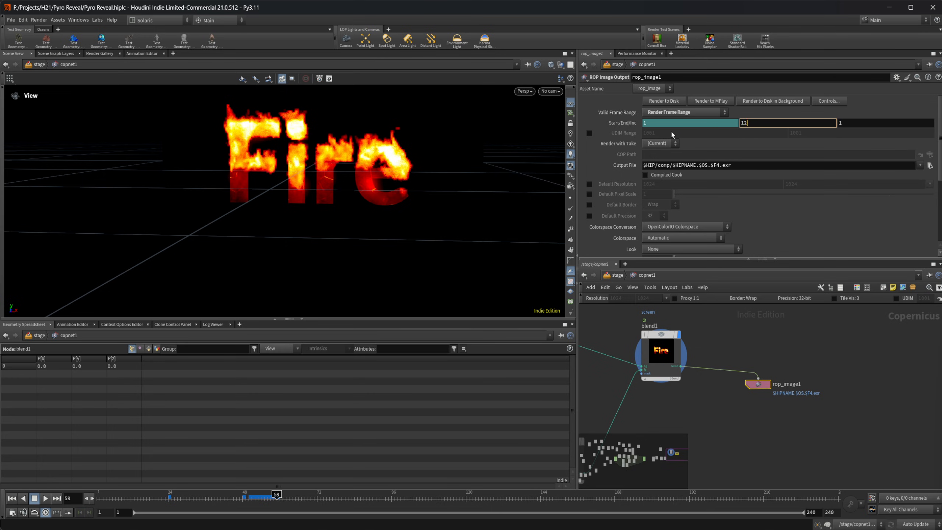
pyautogui.press('Return')
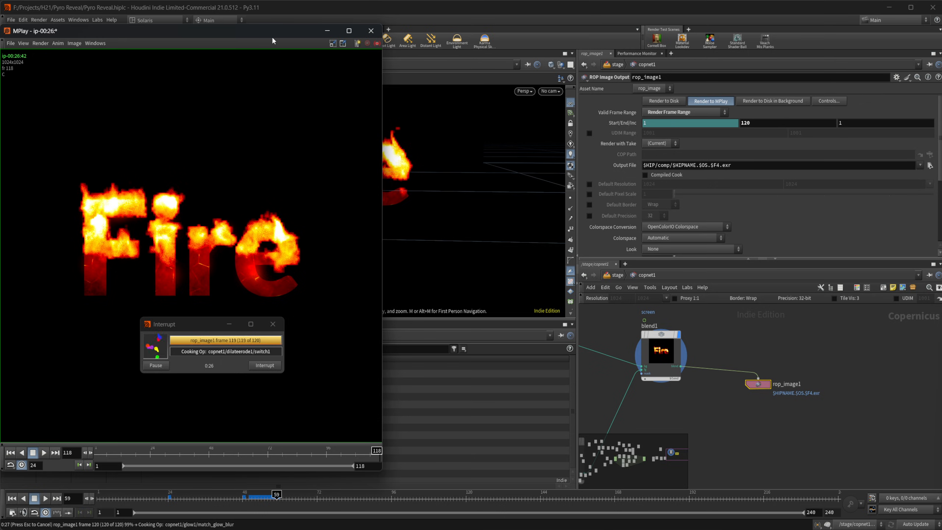
# Step: Review the rendered fire text sequence in MPlay from its first frame, and stop playback
pyautogui.moveTo(271, 36); pyautogui.dragTo(397, 48)
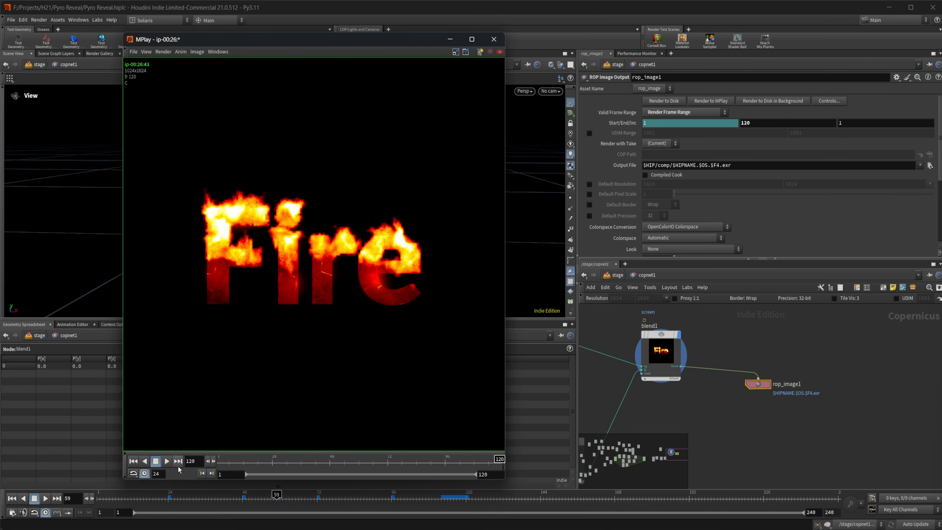
pyautogui.click(133, 461)
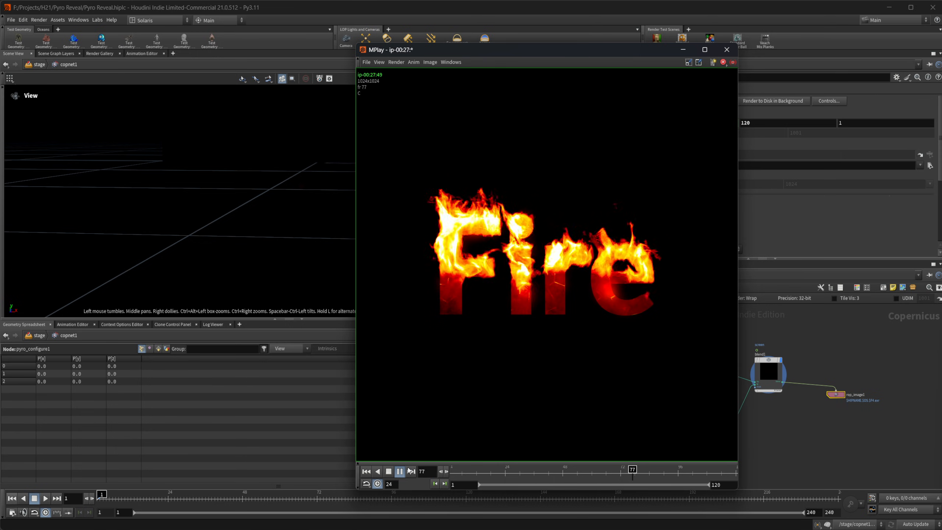
pyautogui.click(389, 473)
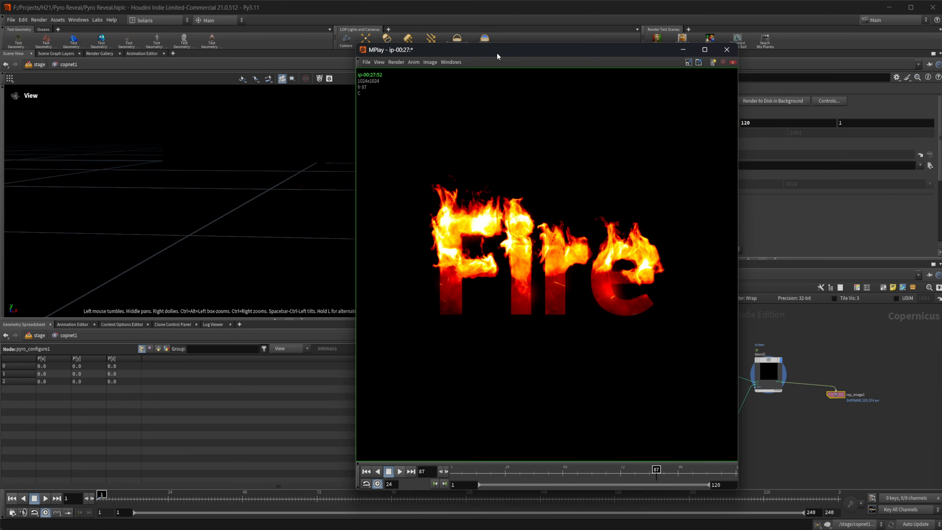
pyautogui.moveTo(497, 56); pyautogui.dragTo(311, 62)
# Step: Return to the Houdini network and select pyro_configure1 to inspect its simulation resolution
pyautogui.moveTo(644, 427)
pyautogui.mouseDown(button='middle')
pyautogui.moveTo(653, 416)
pyautogui.moveTo(804, 373)
pyautogui.mouseUp(button='middle')
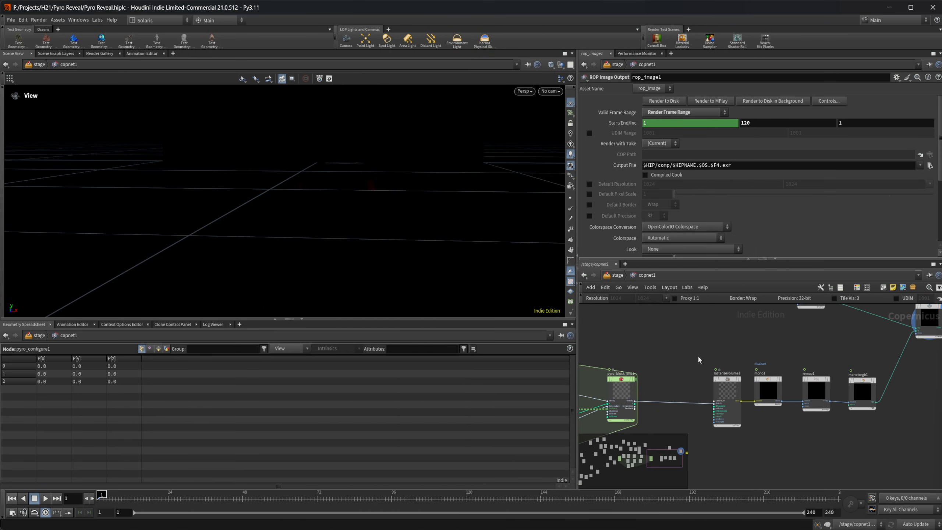
pyautogui.moveTo(699, 358); pyautogui.dragTo(893, 348, button='middle')
pyautogui.moveTo(647, 336); pyautogui.dragTo(823, 332, button='middle')
pyautogui.moveTo(585, 365); pyautogui.dragTo(673, 367, button='middle')
pyautogui.scroll(4, 673, 367)
pyautogui.click(644, 386)
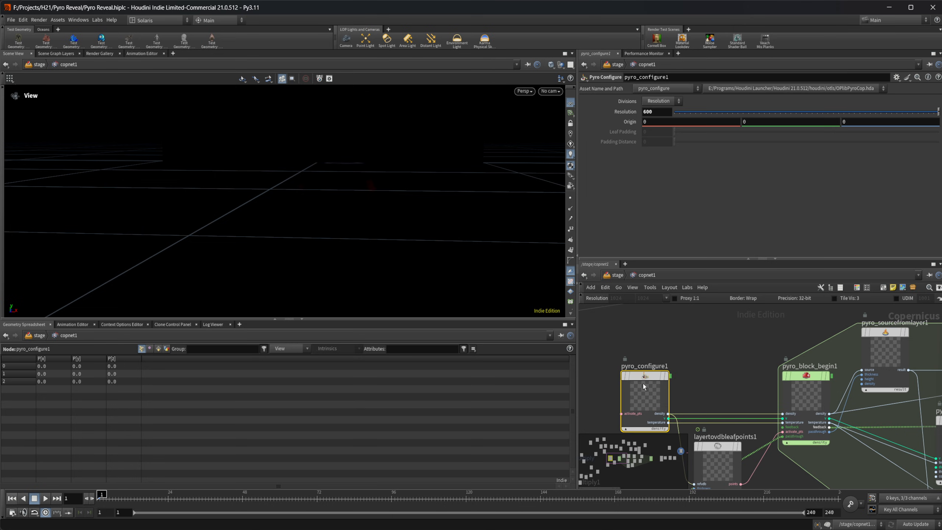
# Step: Switch back to MPlay and scrub through the rendered sequence
pyautogui.hotkey('alt', 'Tab')
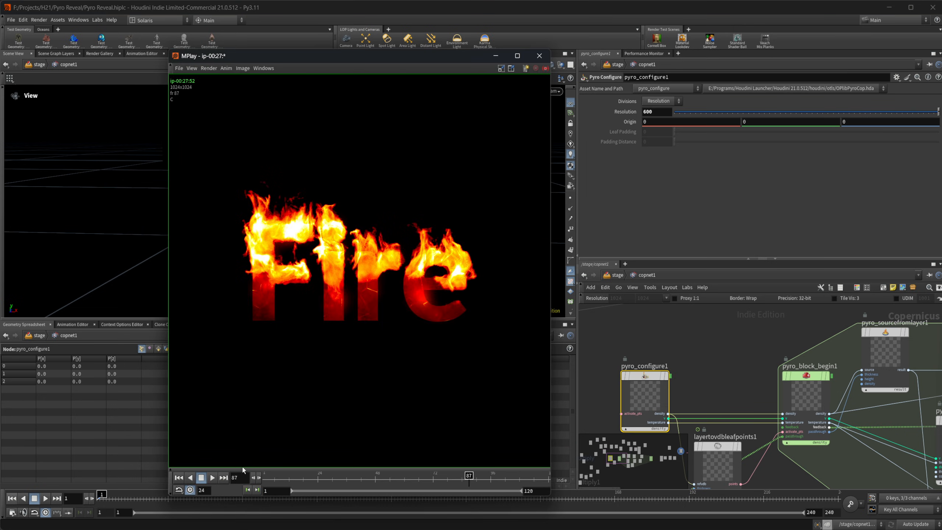
pyautogui.moveTo(276, 476); pyautogui.dragTo(480, 476)
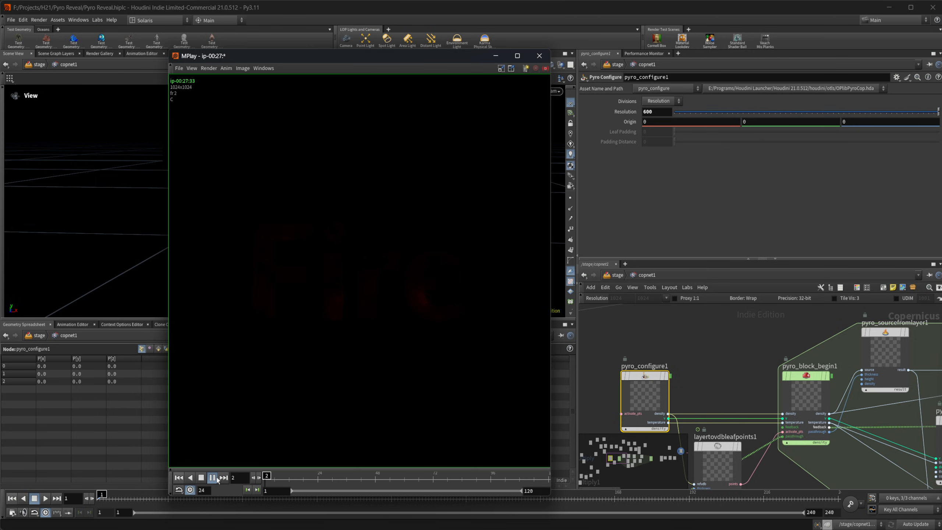